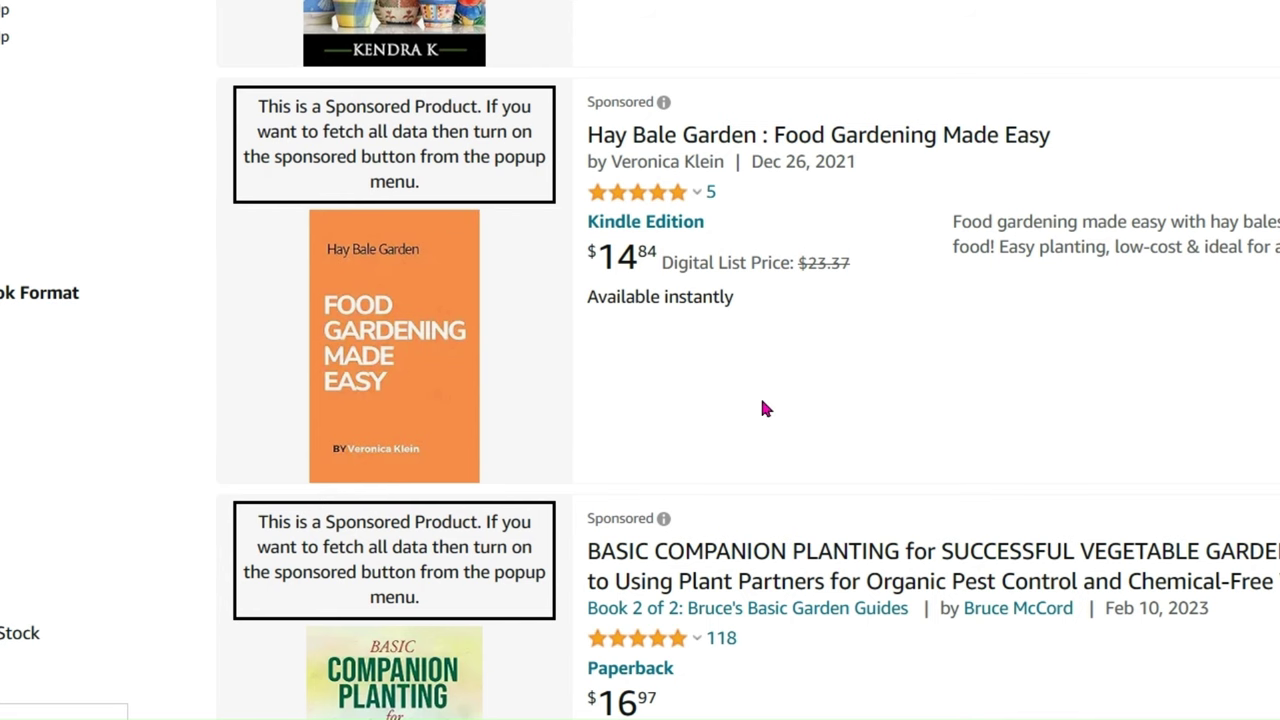
Step: Examine the gardening book listings on Amazon, including their best-seller ranks, page counts and trim sizes
{"action": "scroll", "coordinate": [760, 395], "scroll_direction": "down", "scroll_amount": 5}
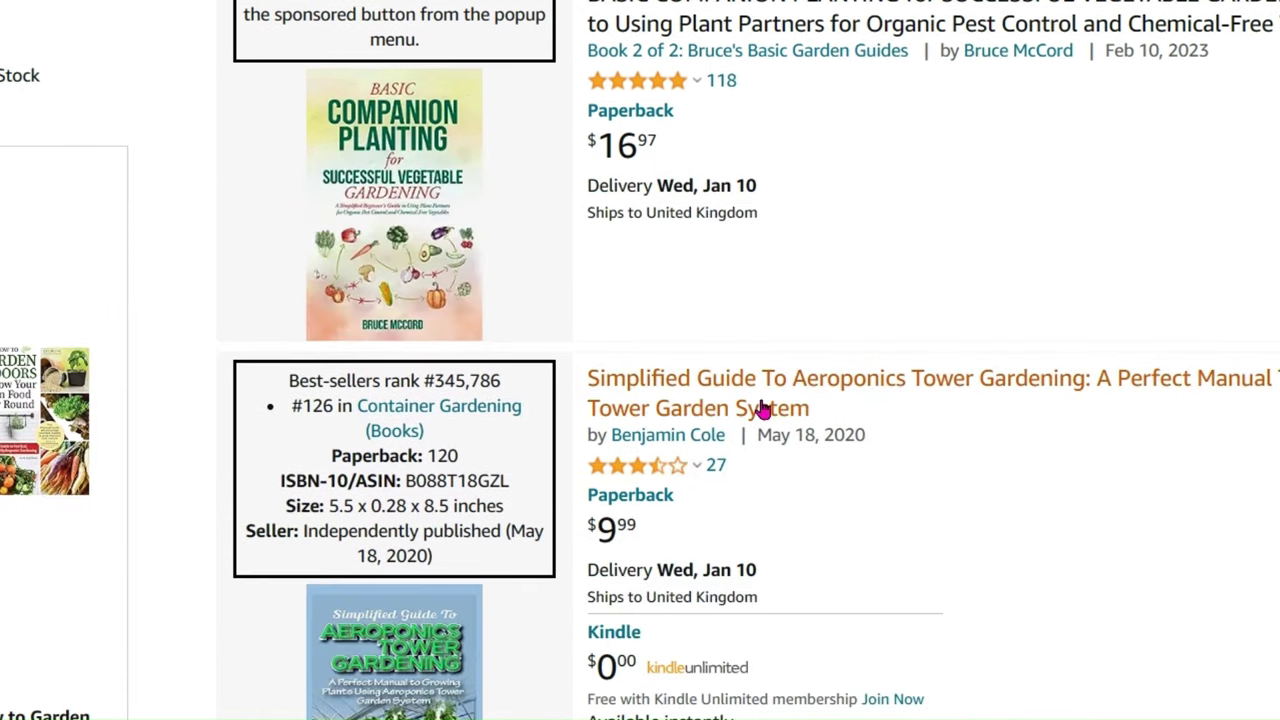
{"action": "scroll", "coordinate": [762, 408], "scroll_direction": "down", "scroll_amount": 6}
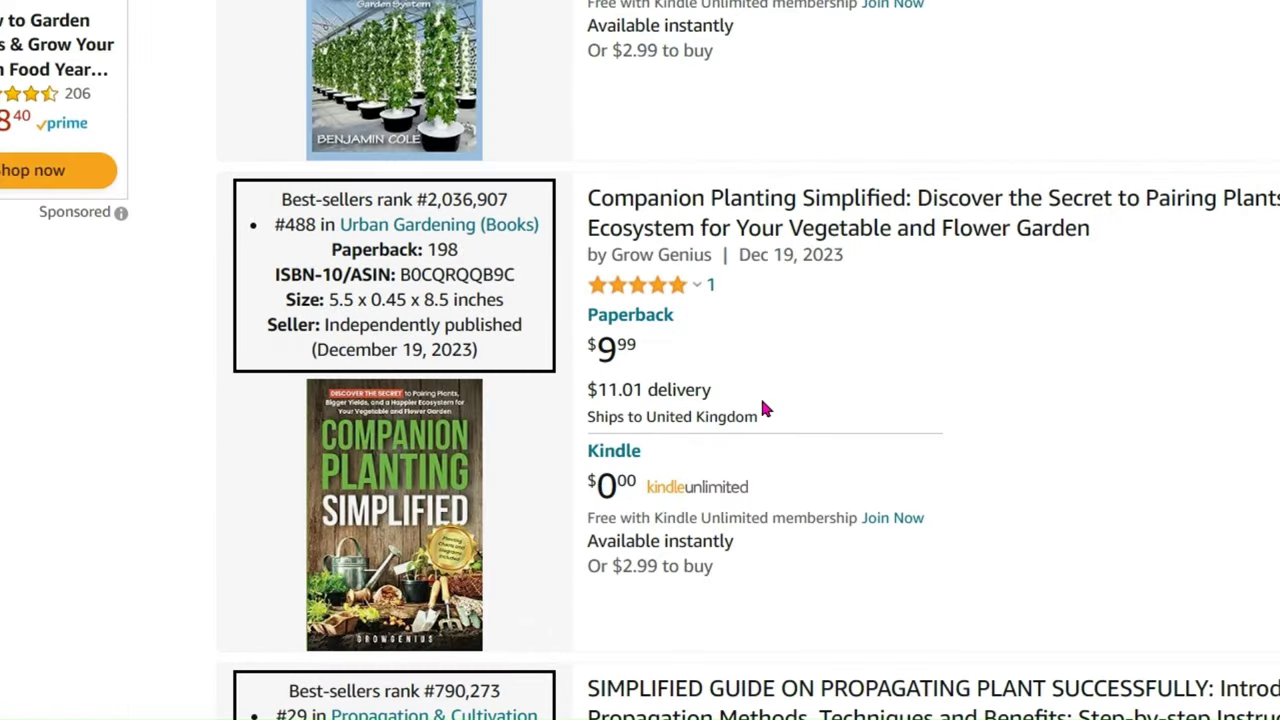
{"action": "scroll", "coordinate": [762, 406], "scroll_direction": "up", "scroll_amount": 8}
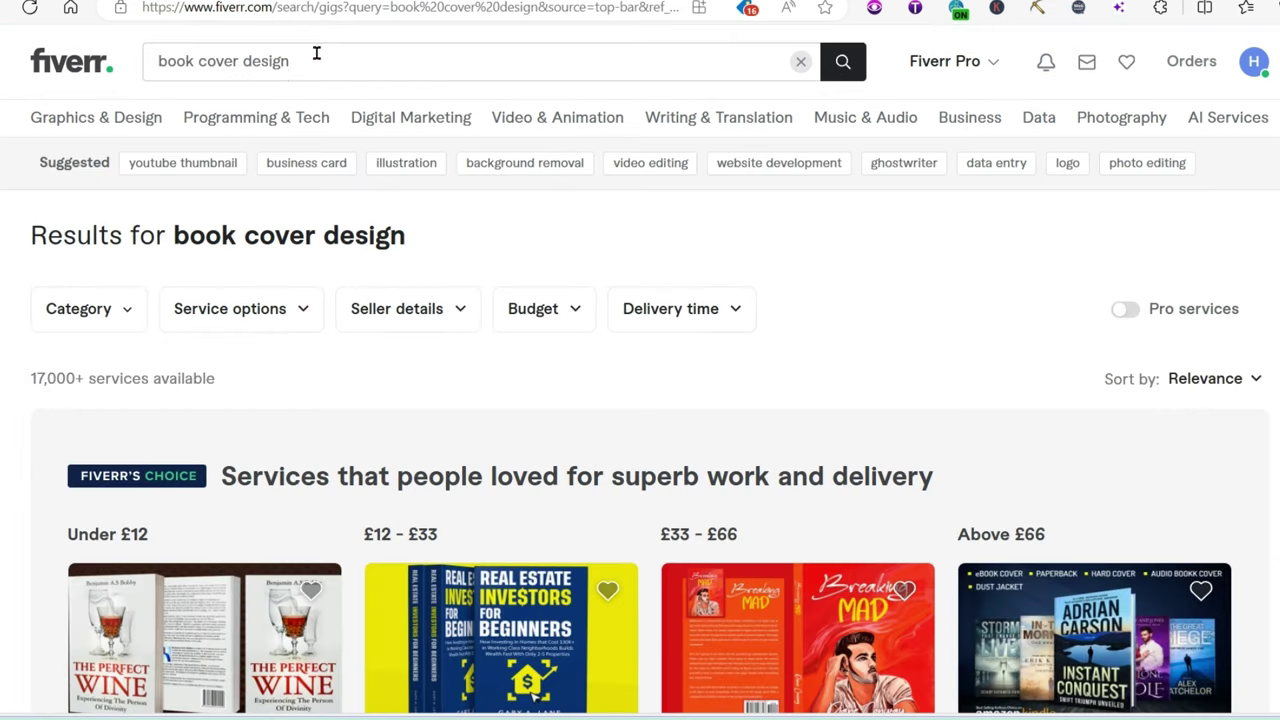
Step: Examine the book cover design services on Fiverr, comparing sample covers, ratings and starting prices
{"action": "scroll", "coordinate": [250, 372], "scroll_direction": "down", "scroll_amount": 1}
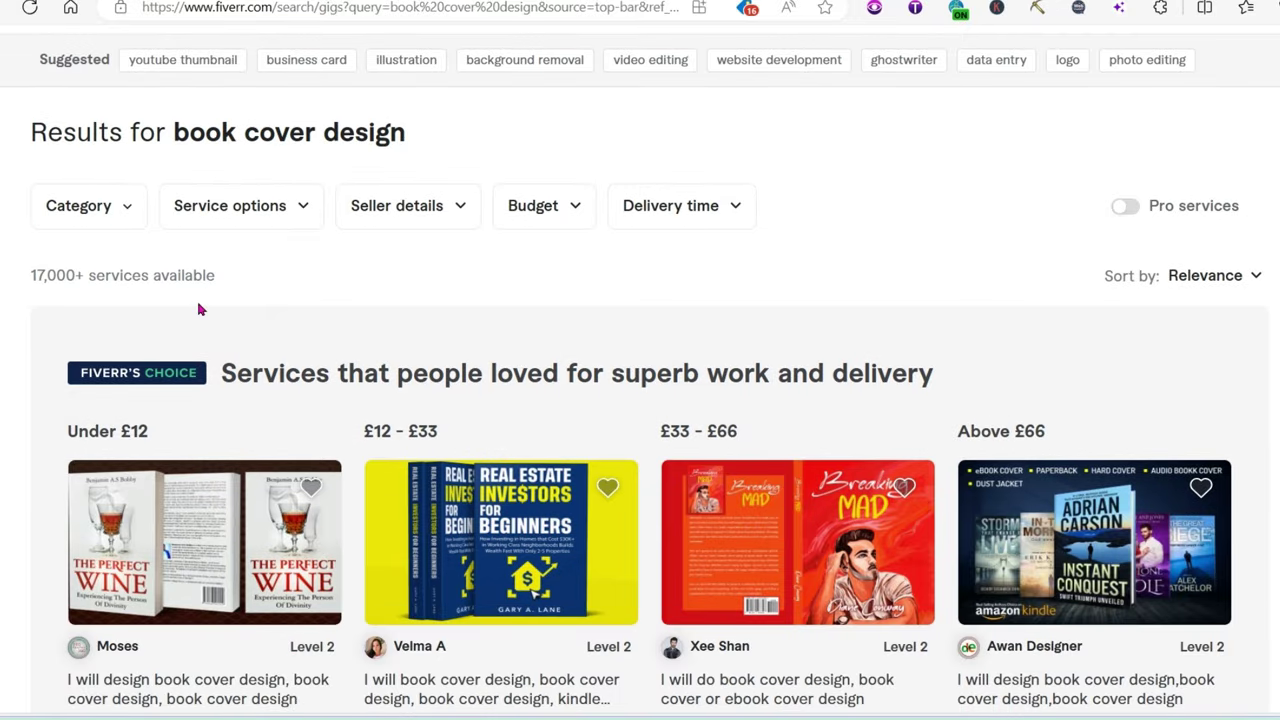
{"action": "scroll", "coordinate": [199, 303], "scroll_direction": "down", "scroll_amount": 2}
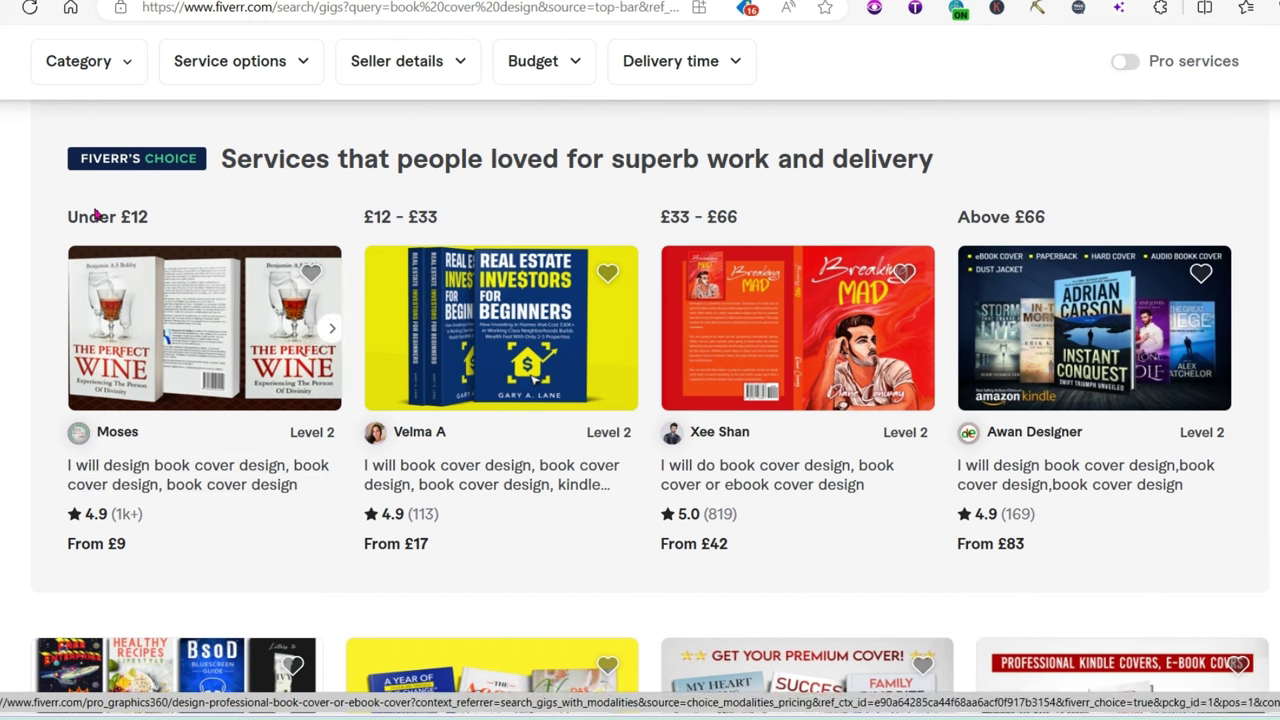
{"action": "scroll", "coordinate": [170, 345], "scroll_direction": "down", "scroll_amount": 5}
{"action": "scroll", "coordinate": [170, 345], "scroll_direction": "down", "scroll_amount": 7}
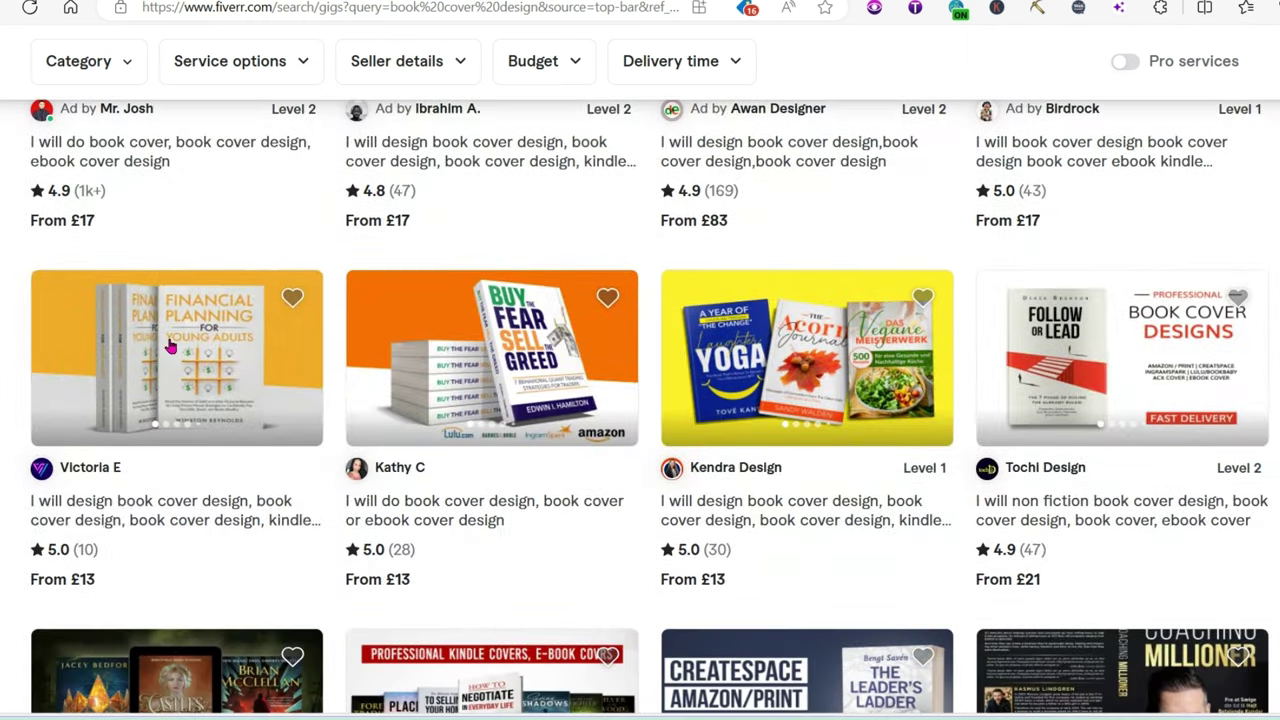
{"action": "scroll", "coordinate": [170, 345], "scroll_direction": "down", "scroll_amount": 5}
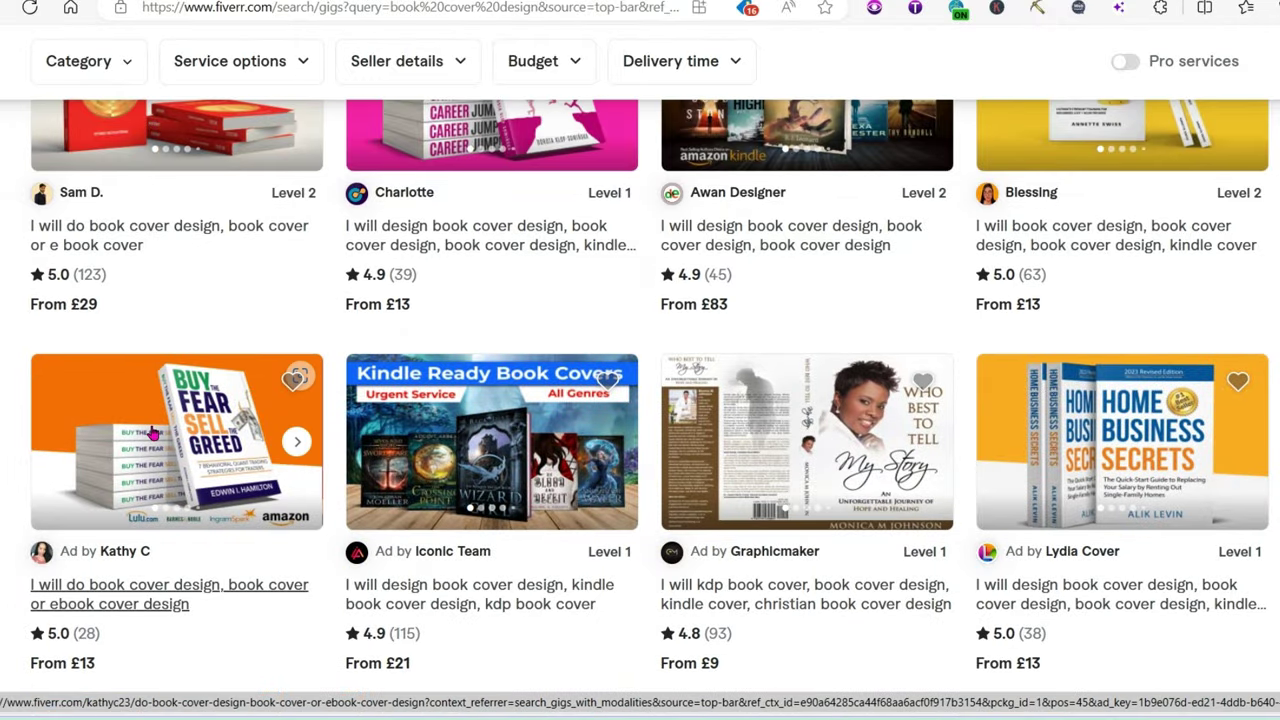
{"action": "scroll", "coordinate": [154, 432], "scroll_direction": "down", "scroll_amount": 3}
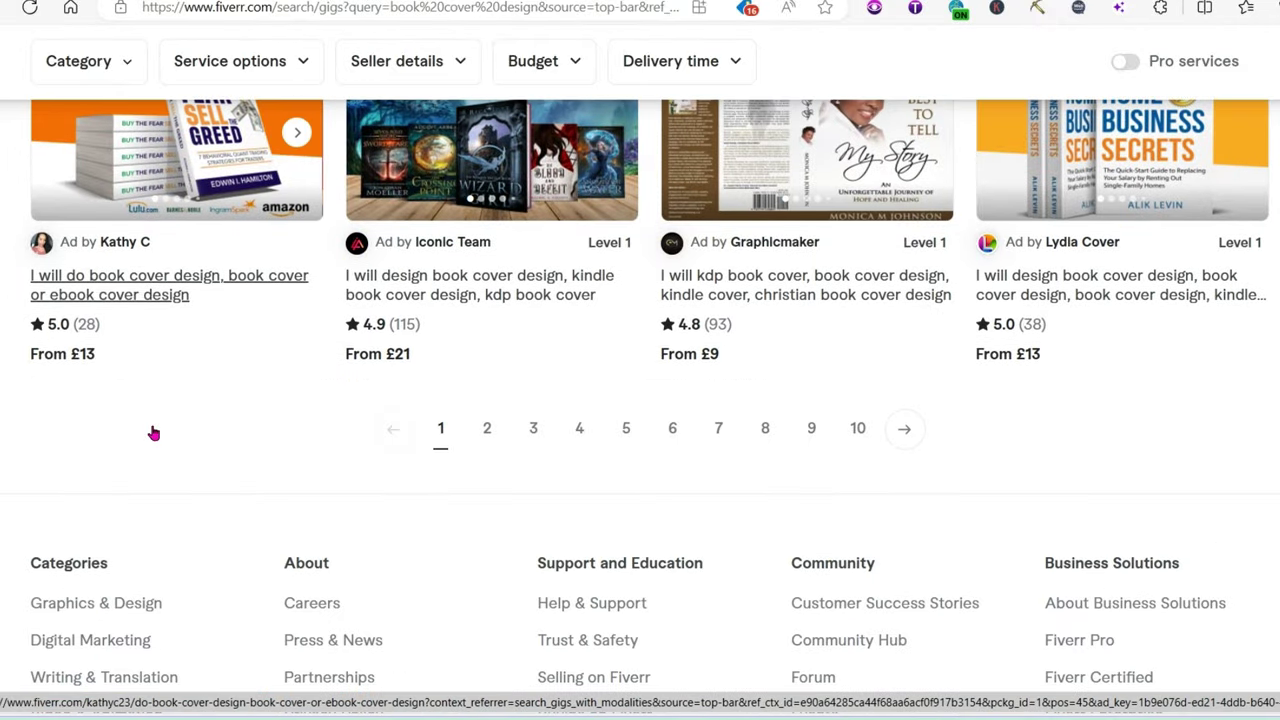
{"action": "scroll", "coordinate": [154, 432], "scroll_direction": "up", "scroll_amount": 2}
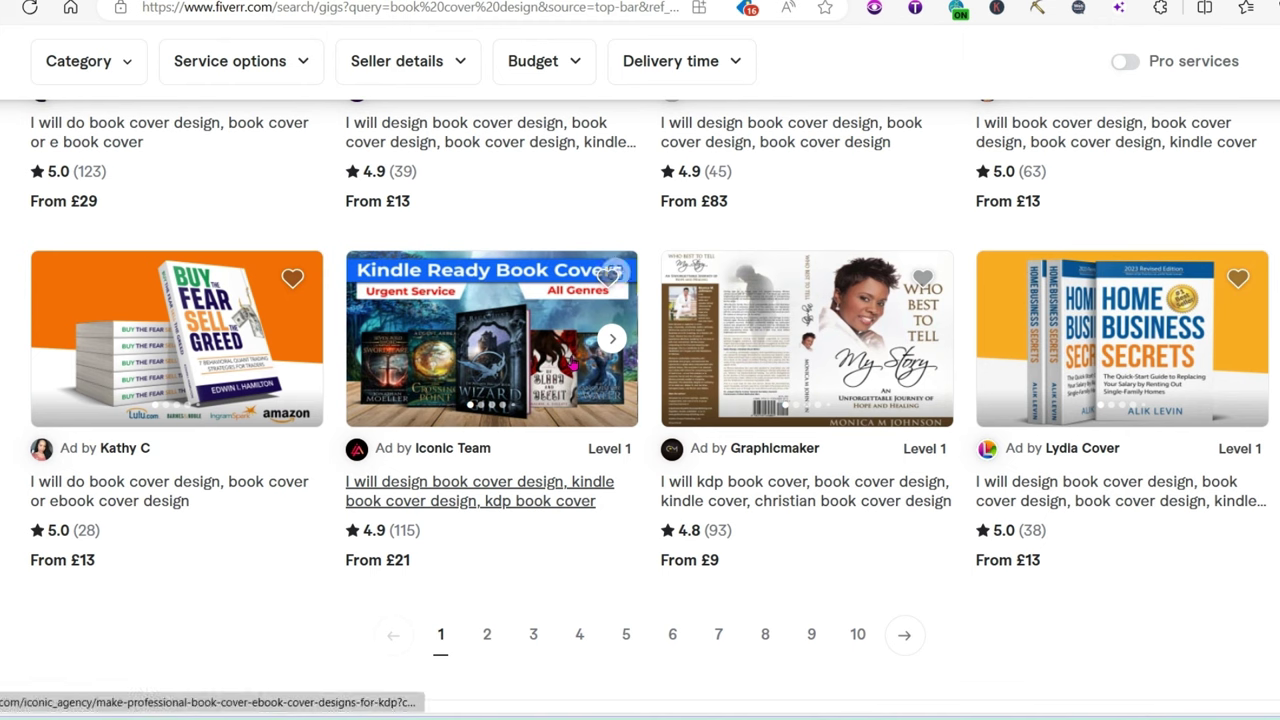
{"action": "scroll", "coordinate": [260, 350], "scroll_direction": "up", "scroll_amount": 5}
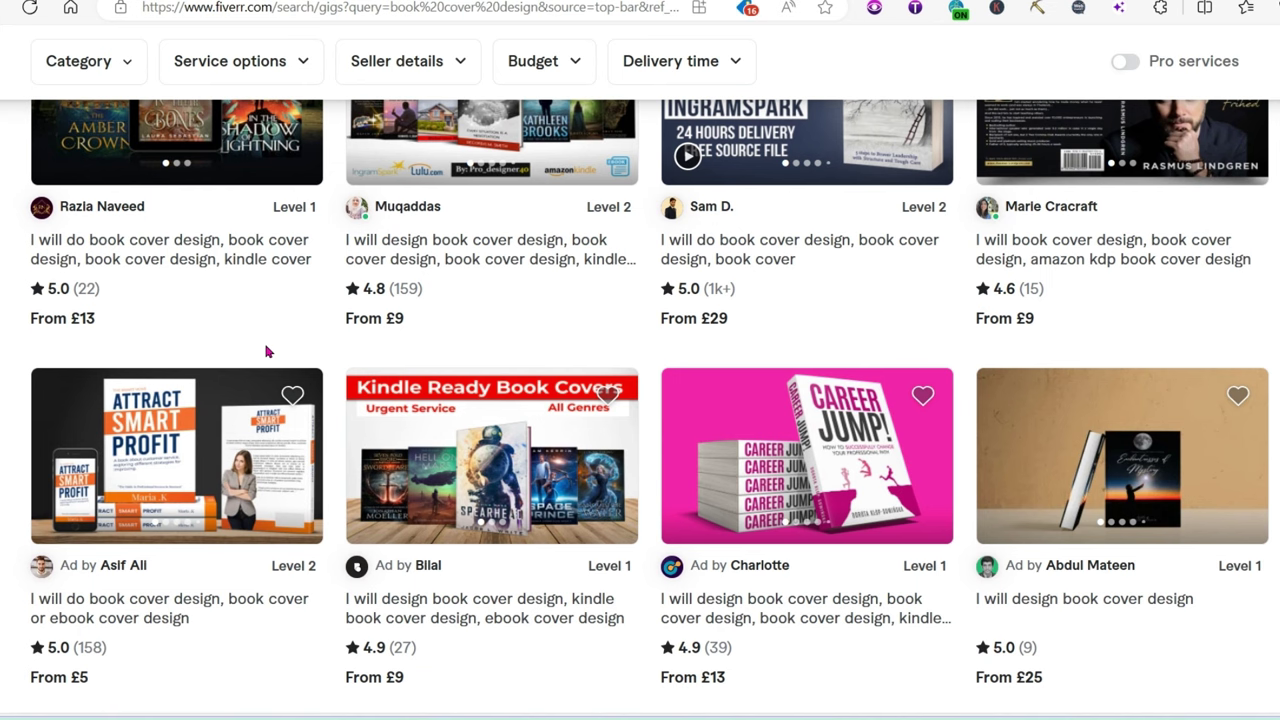
{"action": "scroll", "coordinate": [267, 350], "scroll_direction": "down", "scroll_amount": 5}
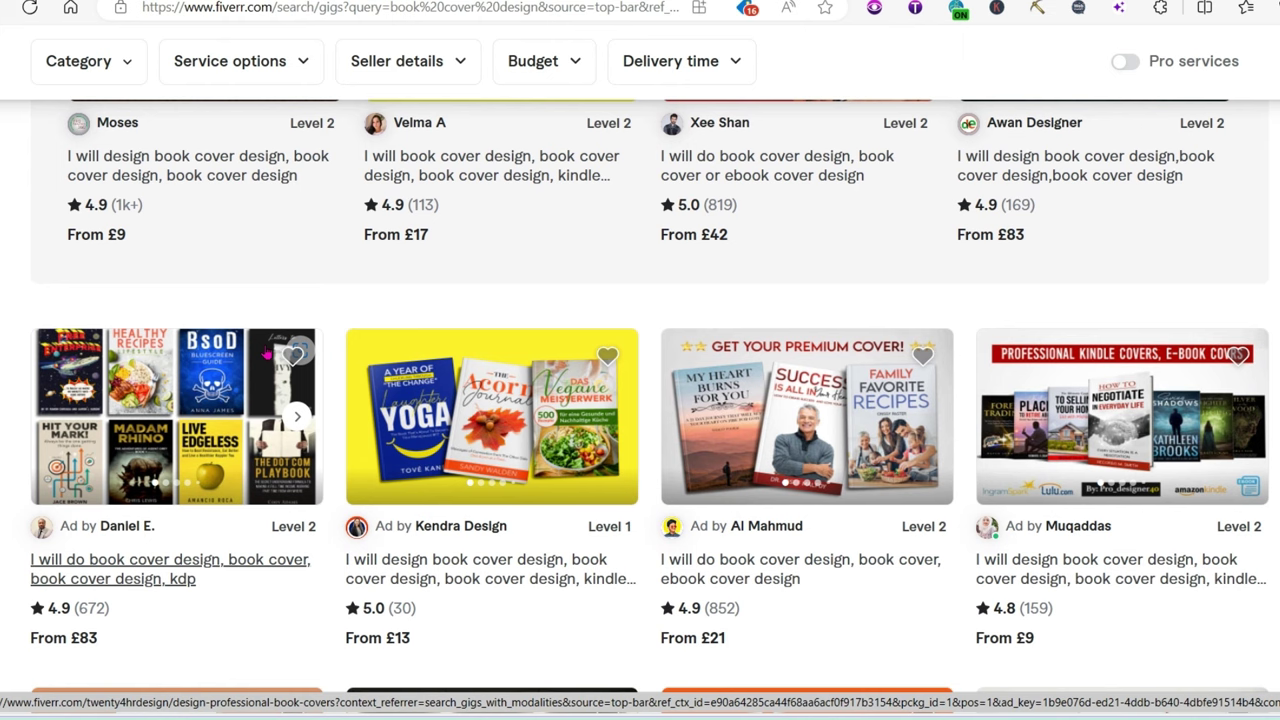
{"action": "scroll", "coordinate": [267, 350], "scroll_direction": "up", "scroll_amount": 5}
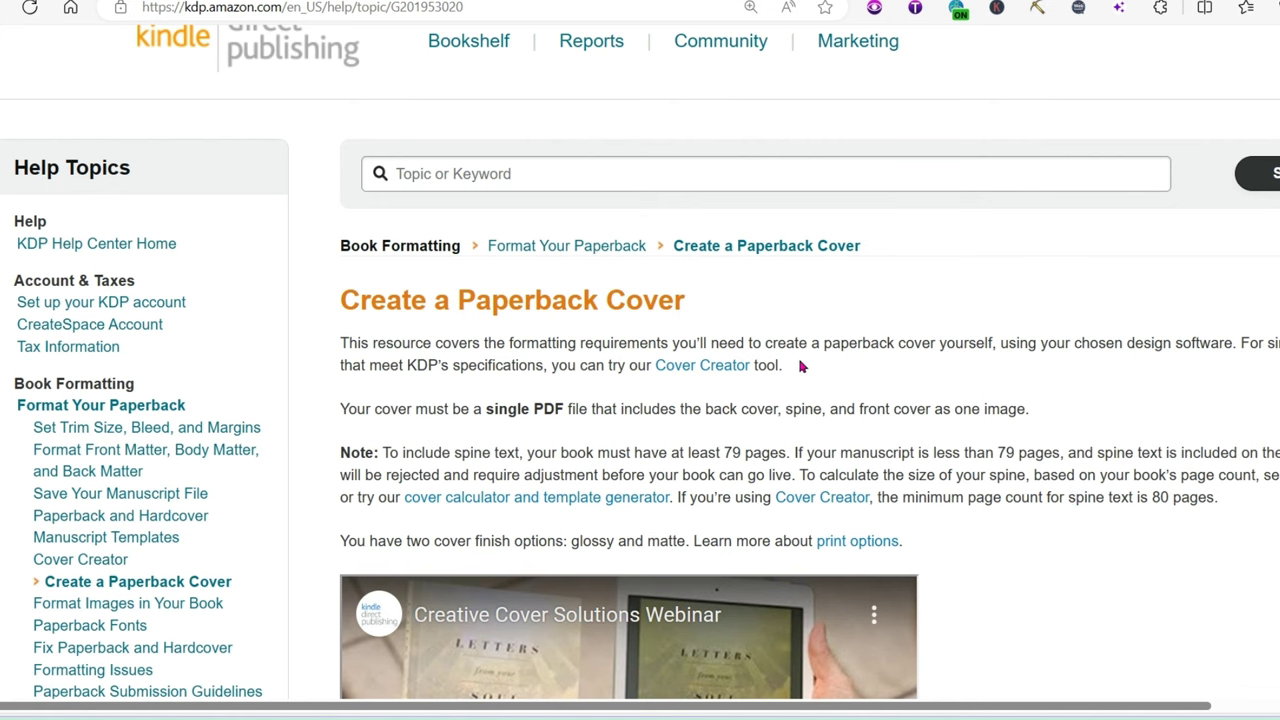
Step: Open the Cover Creator help topic from KDP's paperback cover page and look through its video, file types and supported languages
{"action": "left_click", "coordinate": [690, 366]}
{"action": "scroll", "coordinate": [600, 400], "scroll_direction": "down", "scroll_amount": 10}
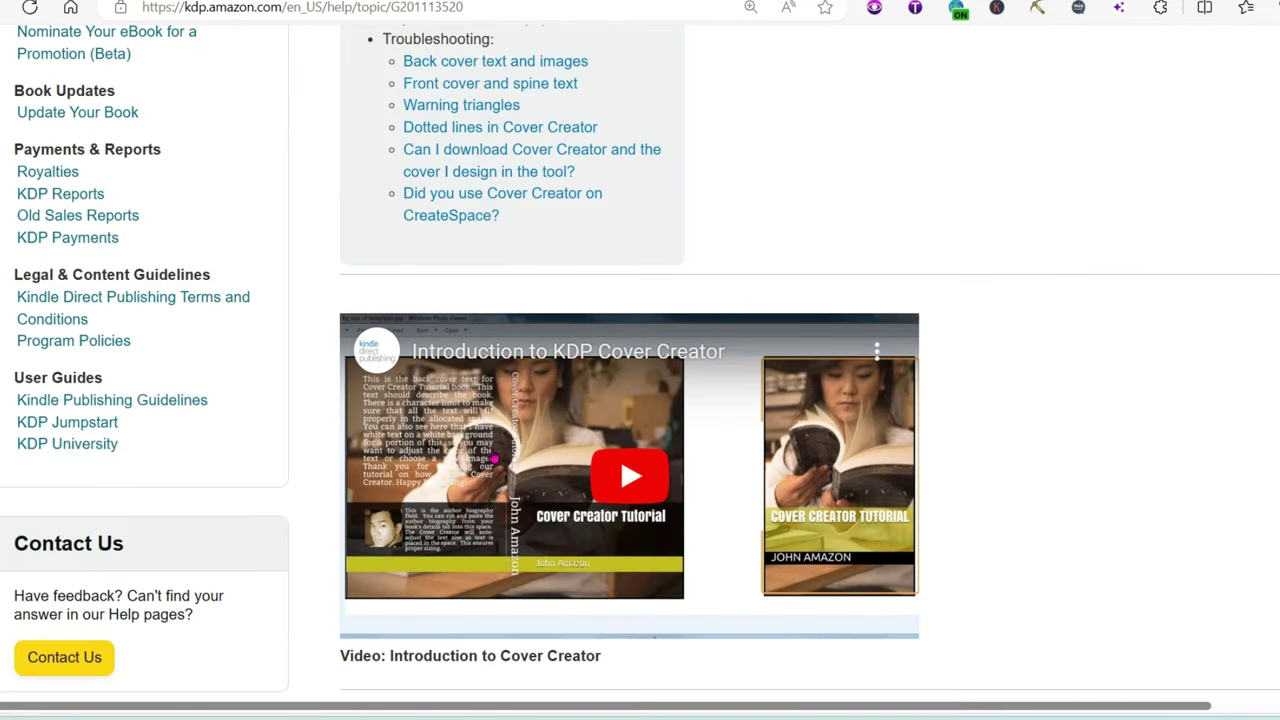
{"action": "scroll", "coordinate": [537, 567], "scroll_direction": "down", "scroll_amount": 2}
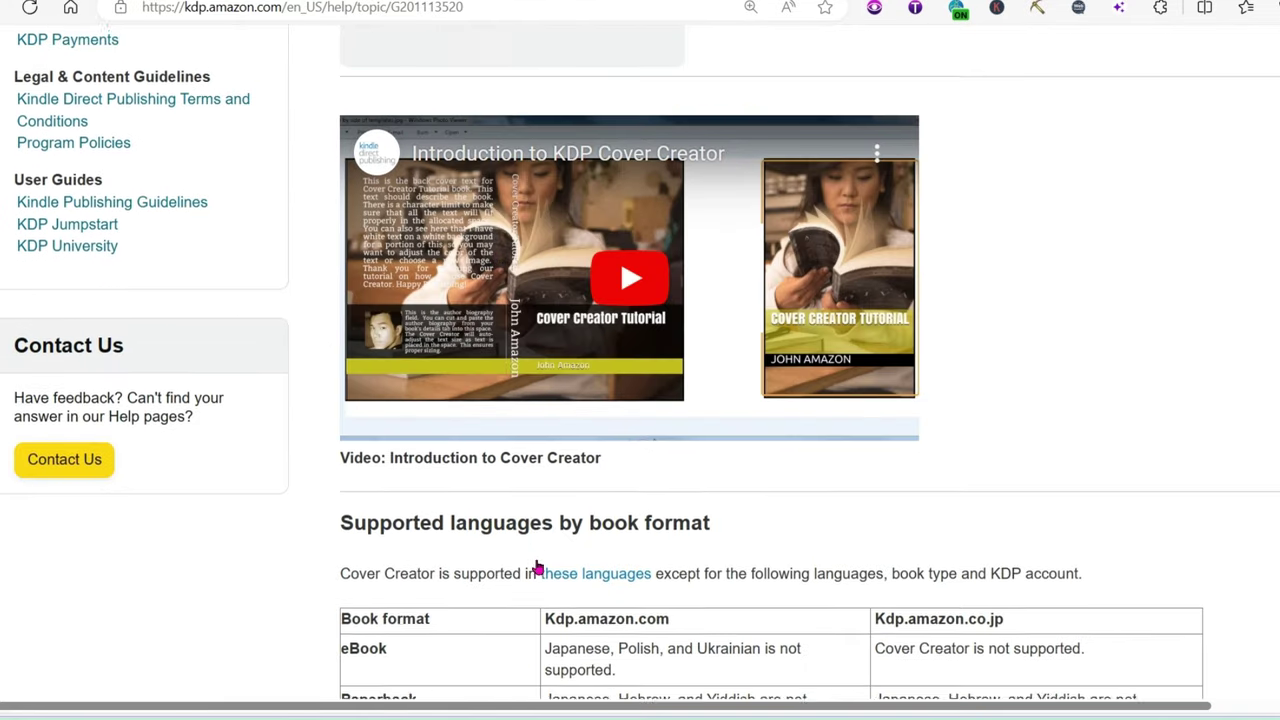
{"action": "scroll", "coordinate": [545, 565], "scroll_direction": "up", "scroll_amount": 2}
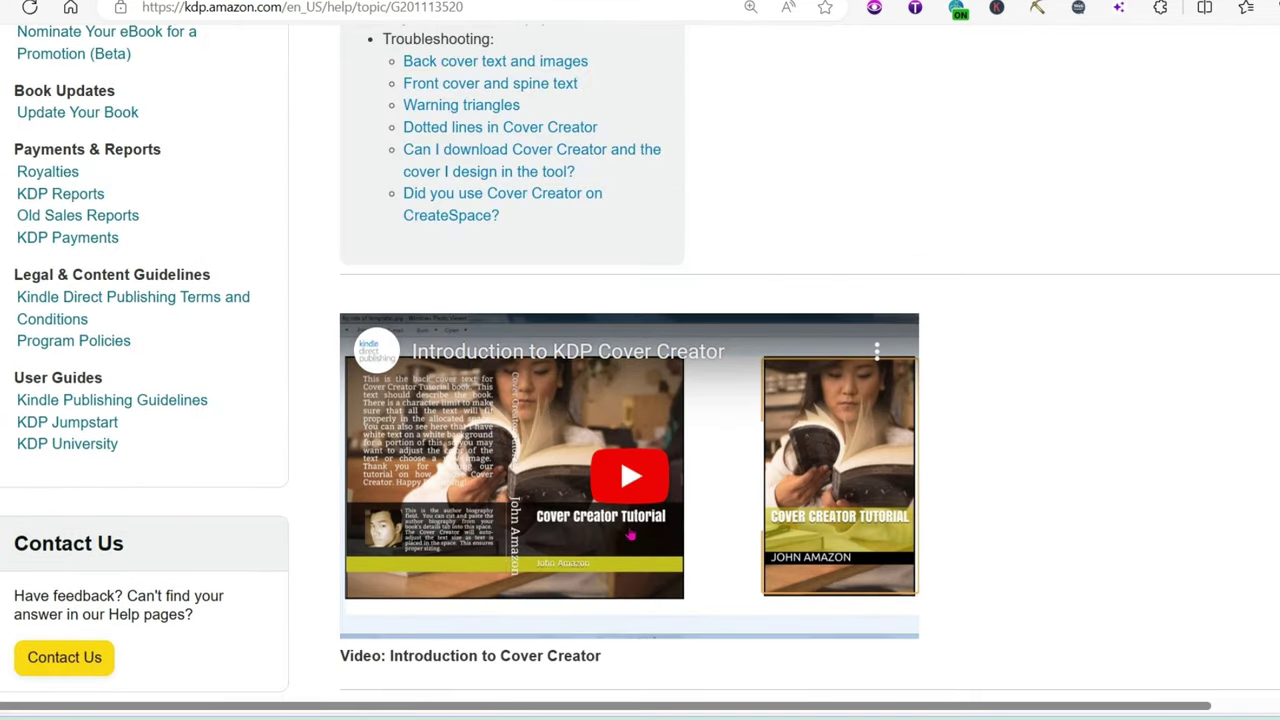
{"action": "scroll", "coordinate": [628, 532], "scroll_direction": "up", "scroll_amount": 2}
{"action": "scroll", "coordinate": [628, 532], "scroll_direction": "up", "scroll_amount": 9}
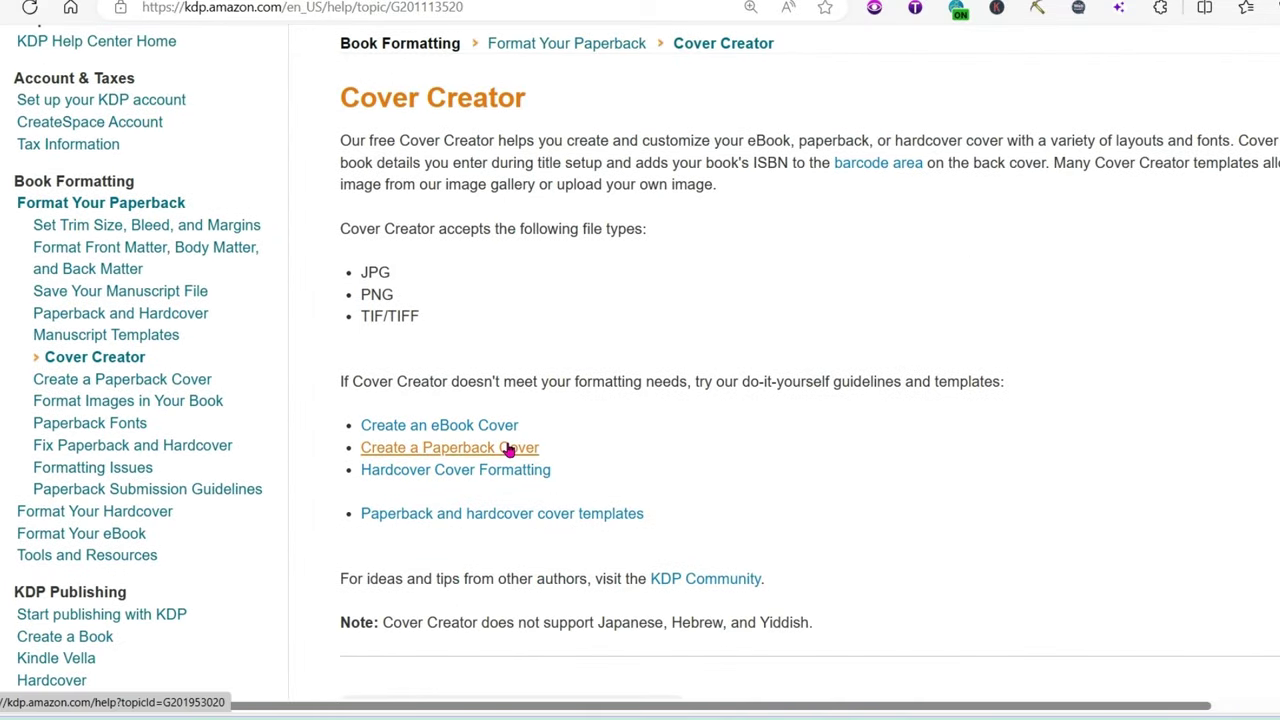
Step: Return to the Create a Paperback Cover help topic and open the cover calculator and template generator
{"action": "left_click", "coordinate": [507, 449]}
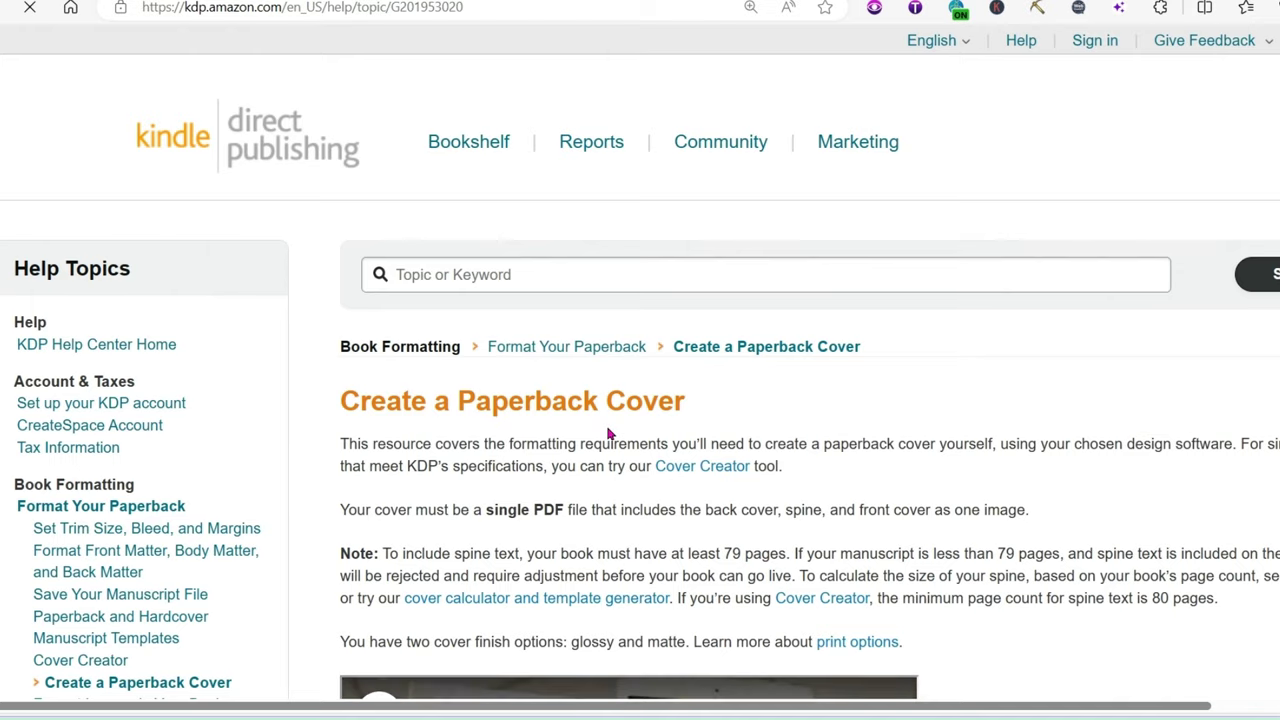
{"action": "scroll", "coordinate": [608, 434], "scroll_direction": "down", "scroll_amount": 1}
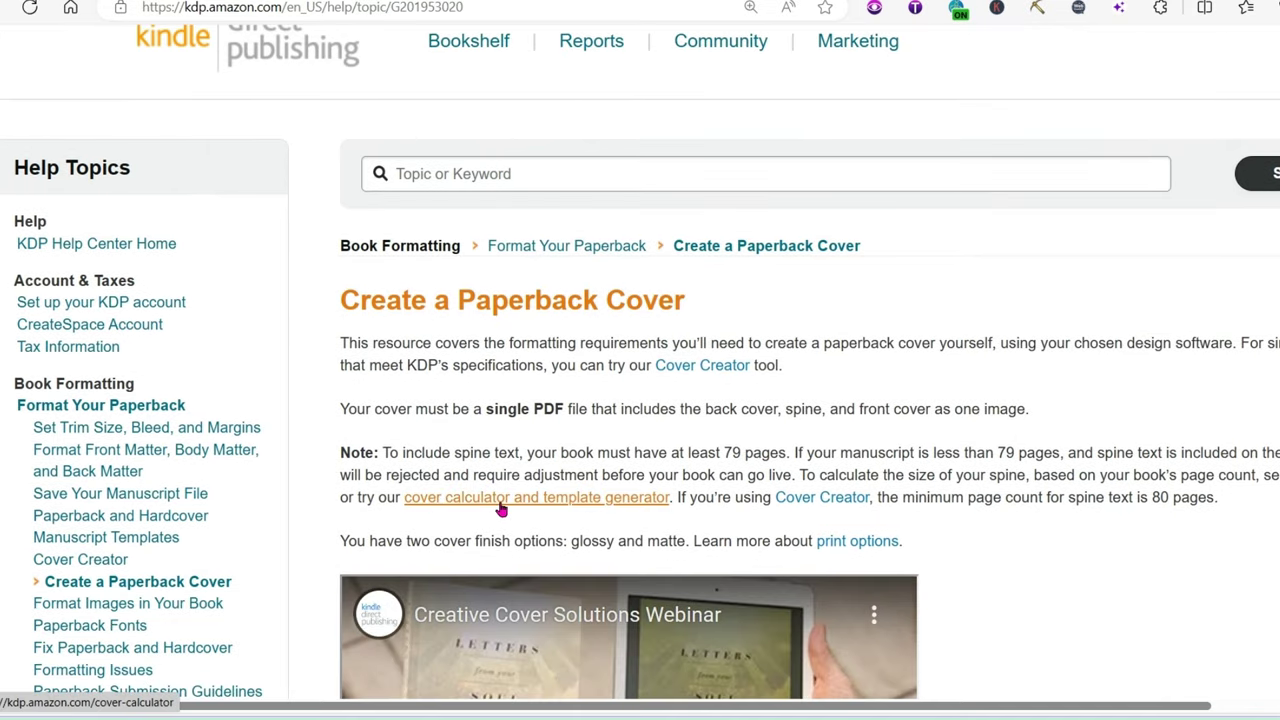
{"action": "left_click", "coordinate": [501, 509]}
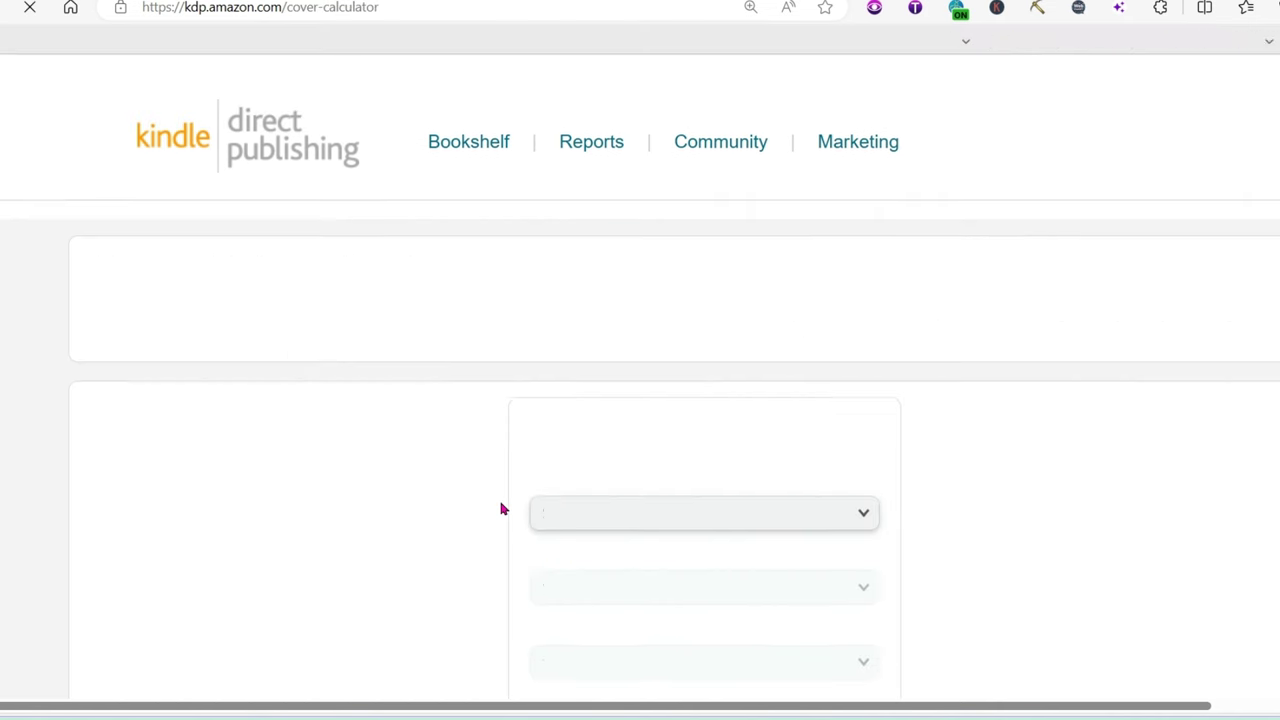
Step: Set the book's binding type to Paperback, interior type to Black & white and paper type to White paper
{"action": "scroll", "coordinate": [909, 474], "scroll_direction": "down", "scroll_amount": 1}
{"action": "left_click", "coordinate": [712, 418]}
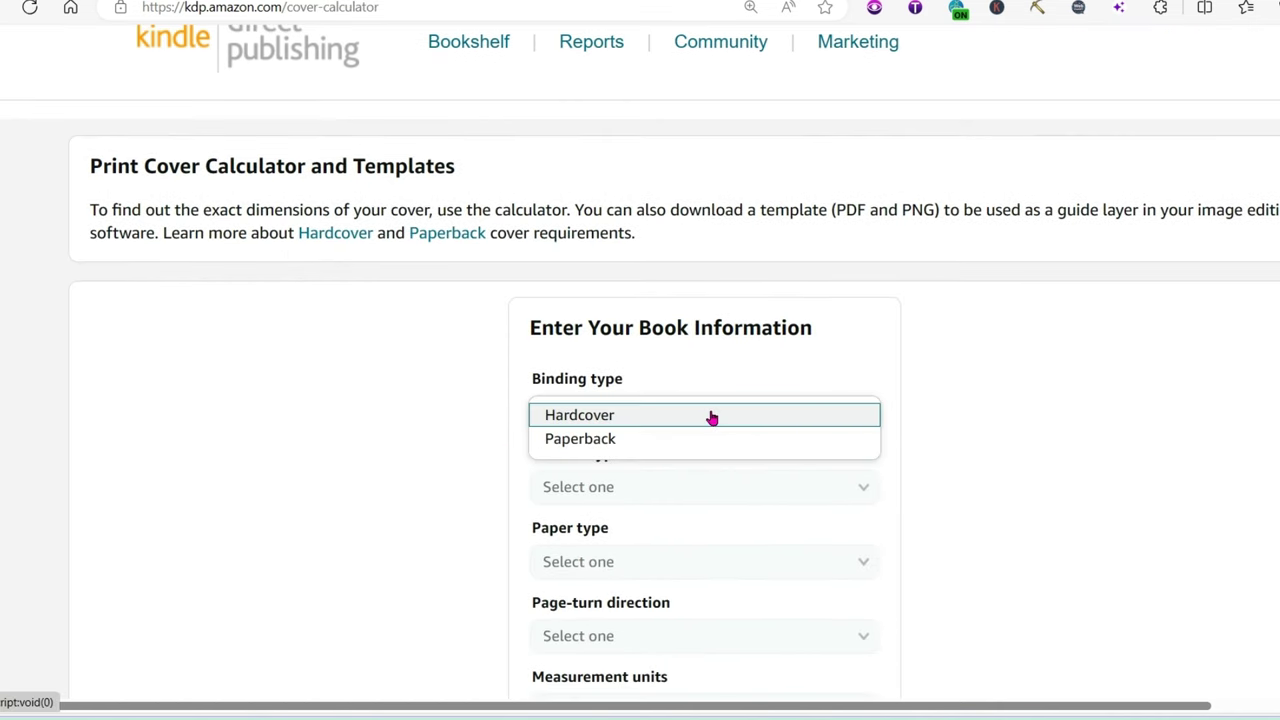
{"action": "left_click", "coordinate": [646, 443]}
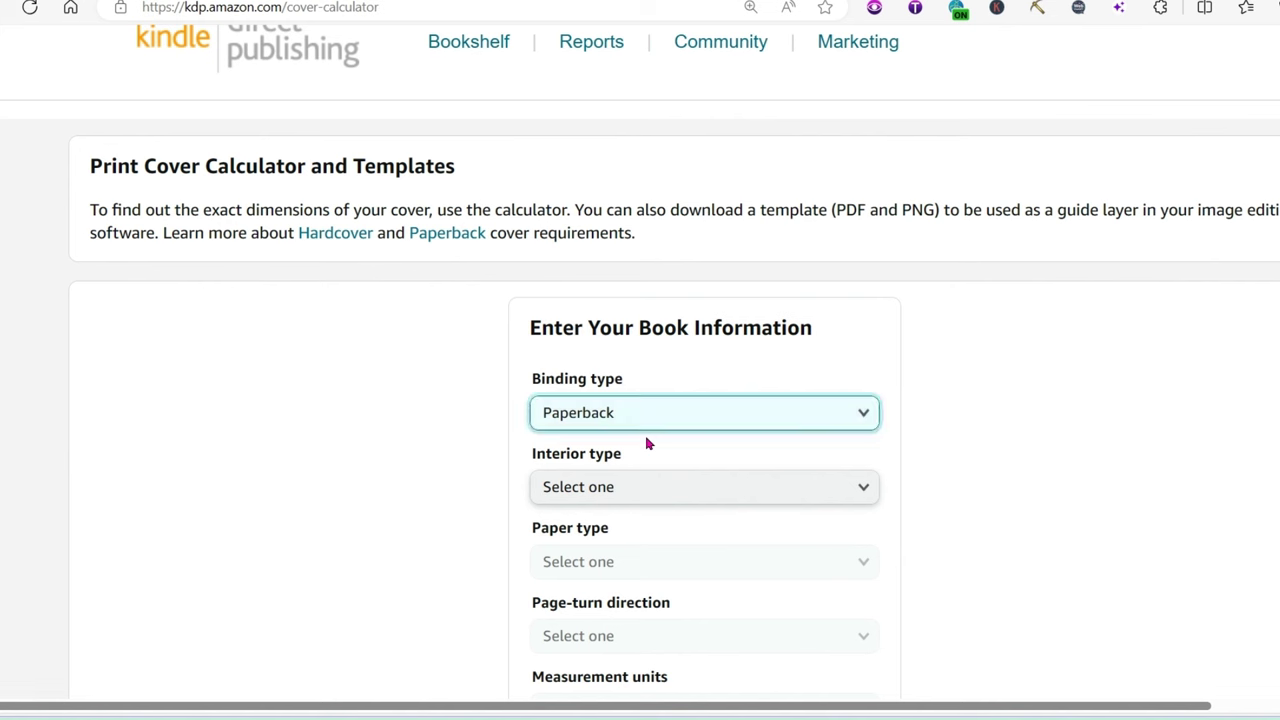
{"action": "left_click", "coordinate": [647, 500]}
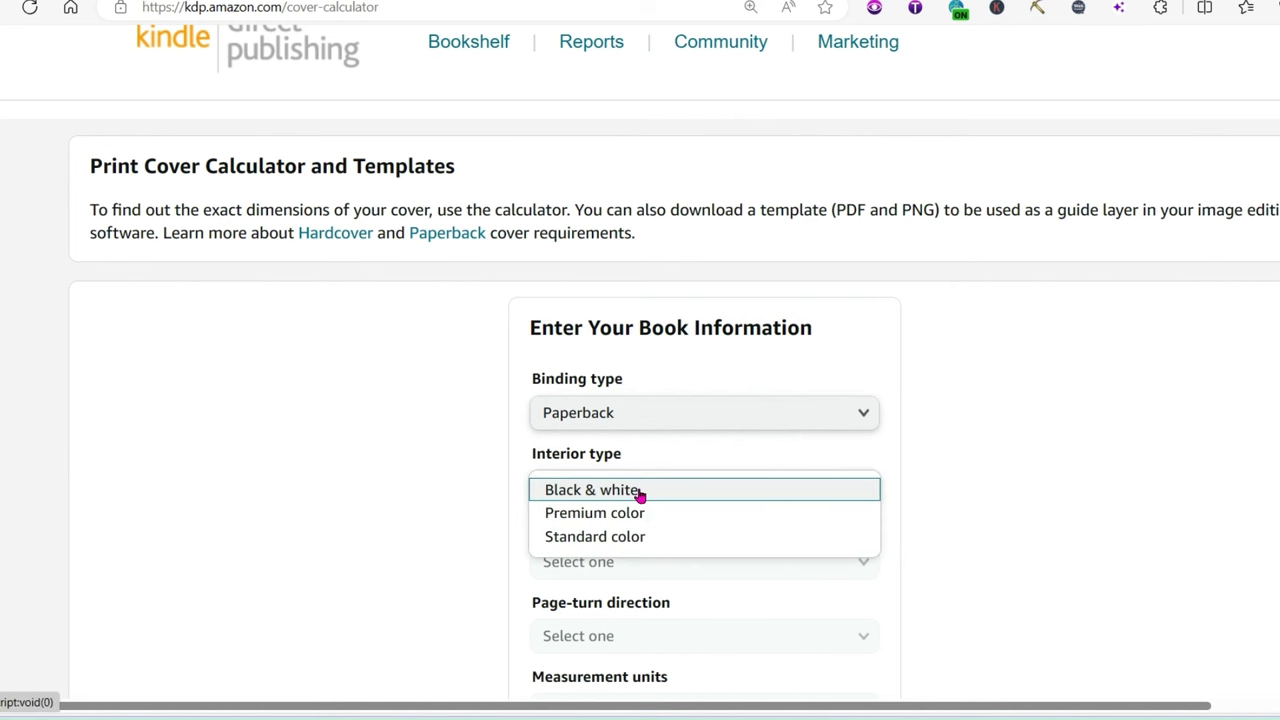
{"action": "left_click", "coordinate": [638, 492]}
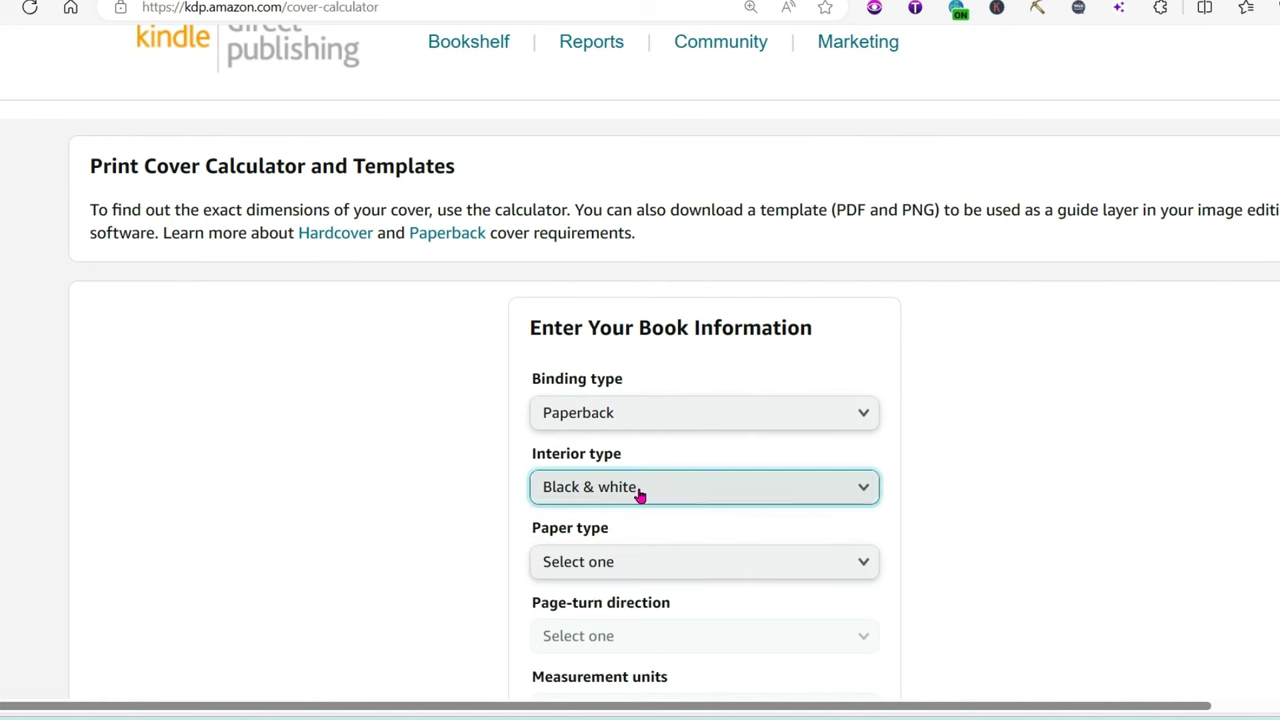
{"action": "left_click", "coordinate": [676, 566]}
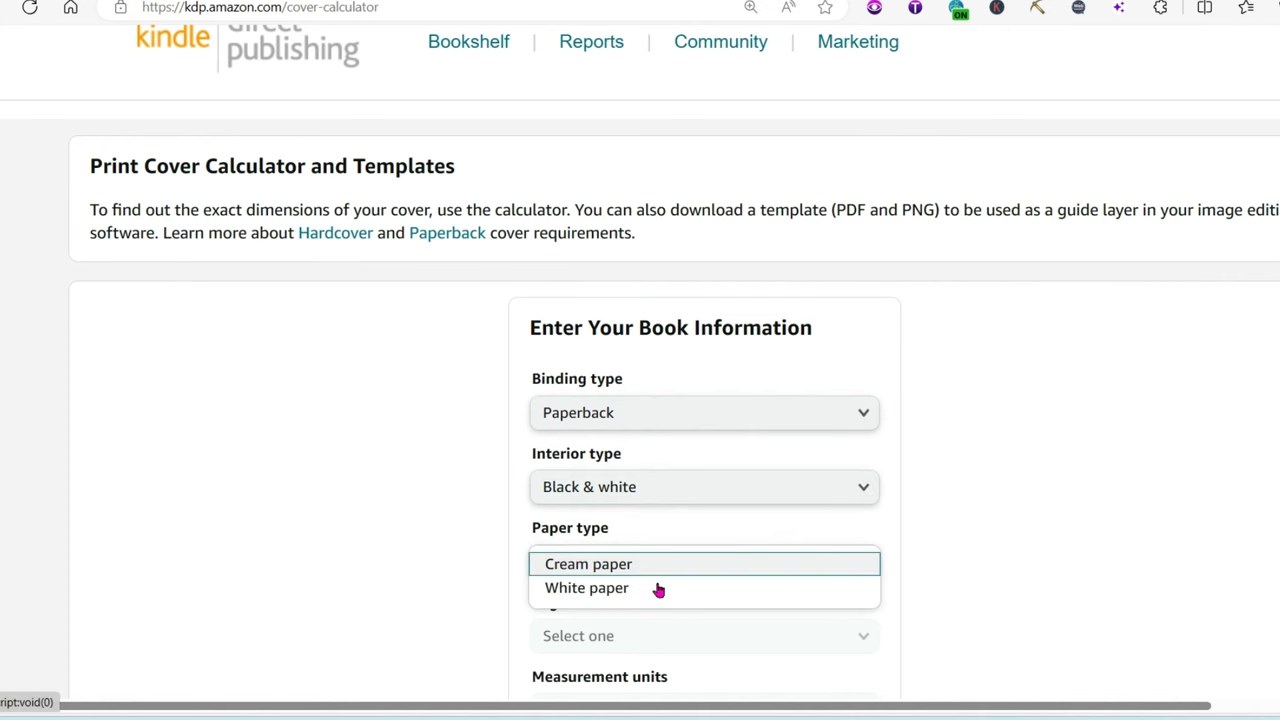
{"action": "left_click", "coordinate": [637, 590]}
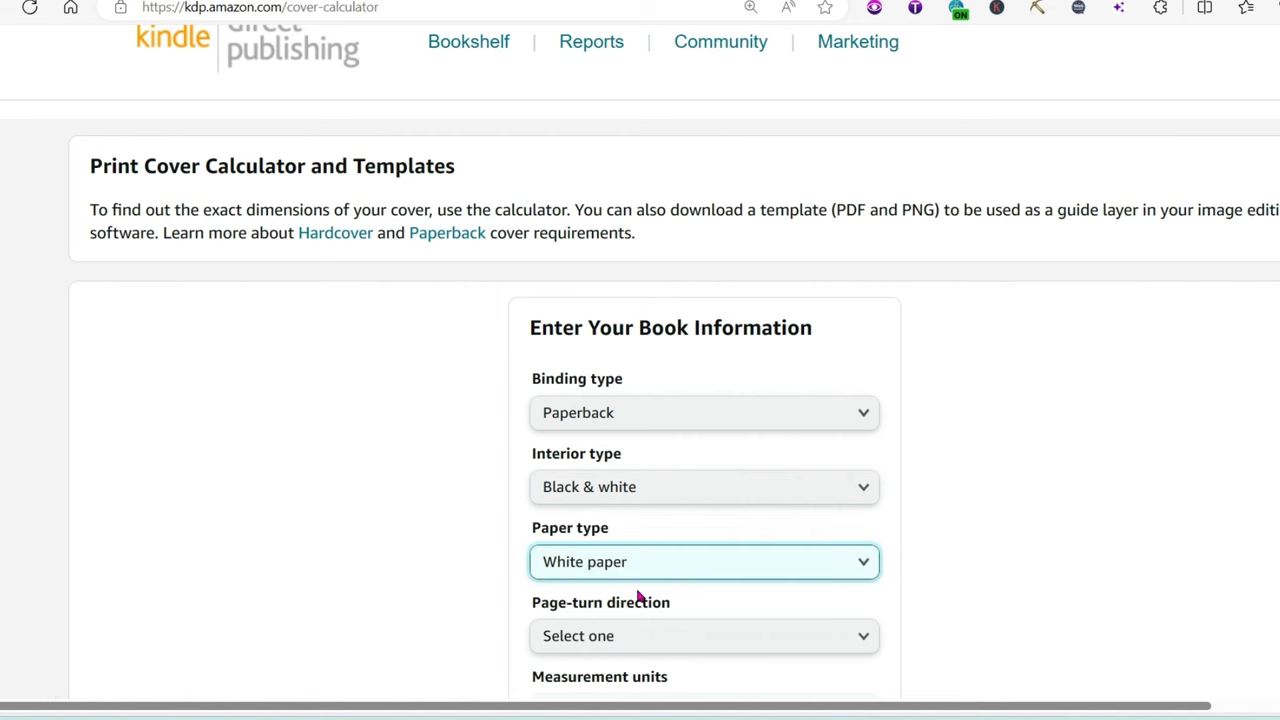
Step: Set the page-turn direction to Left to Right and the measurement units to Inches
{"action": "scroll", "coordinate": [640, 596], "scroll_direction": "down", "scroll_amount": 2}
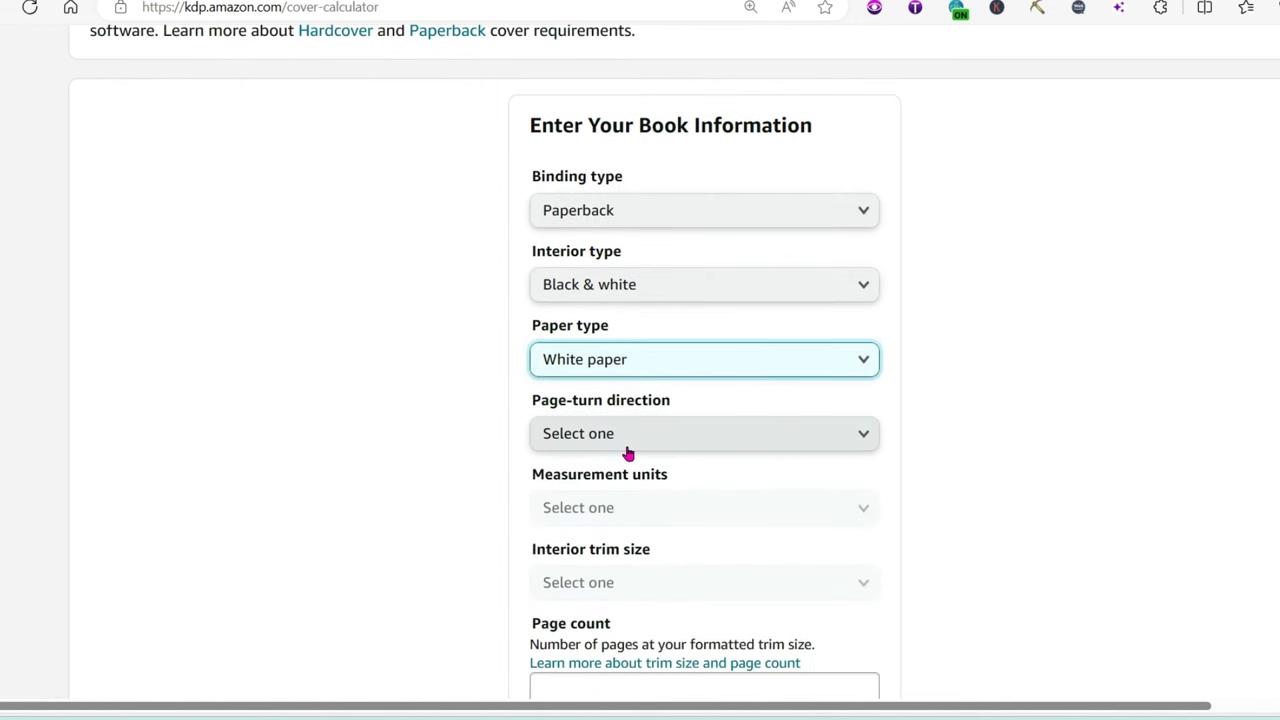
{"action": "left_click", "coordinate": [627, 445]}
{"action": "left_click", "coordinate": [627, 440]}
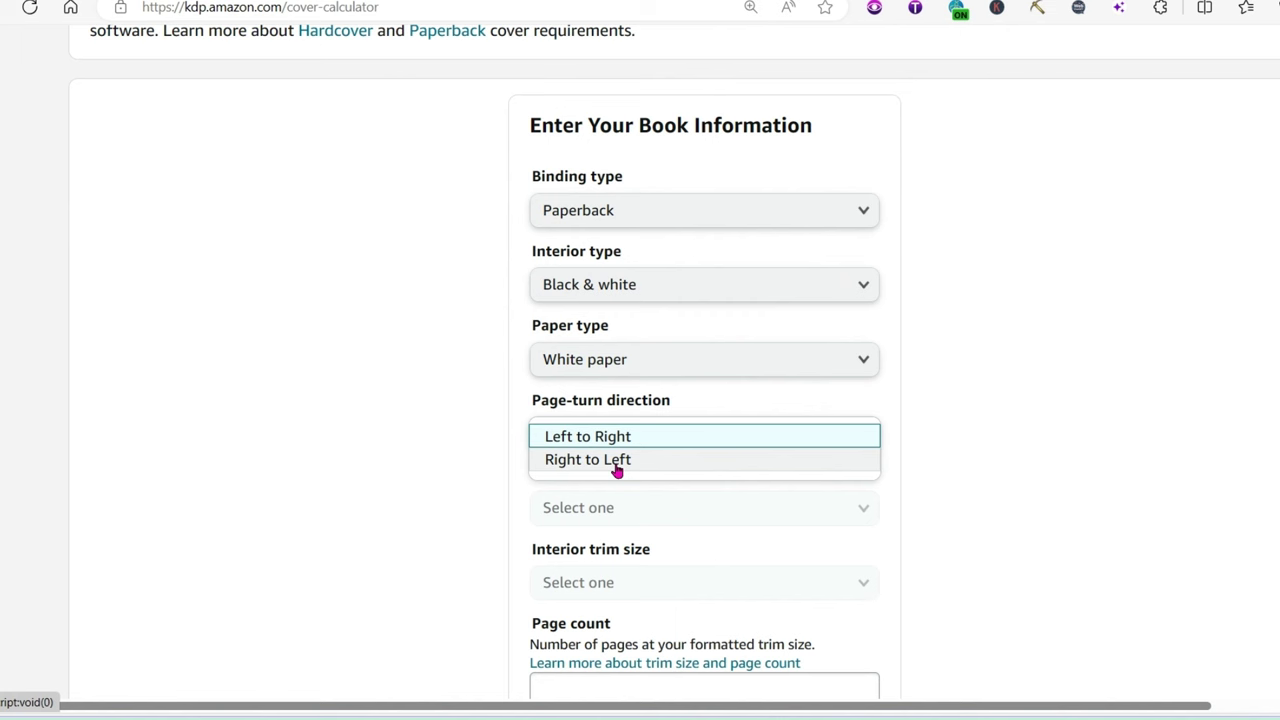
{"action": "left_click", "coordinate": [612, 444]}
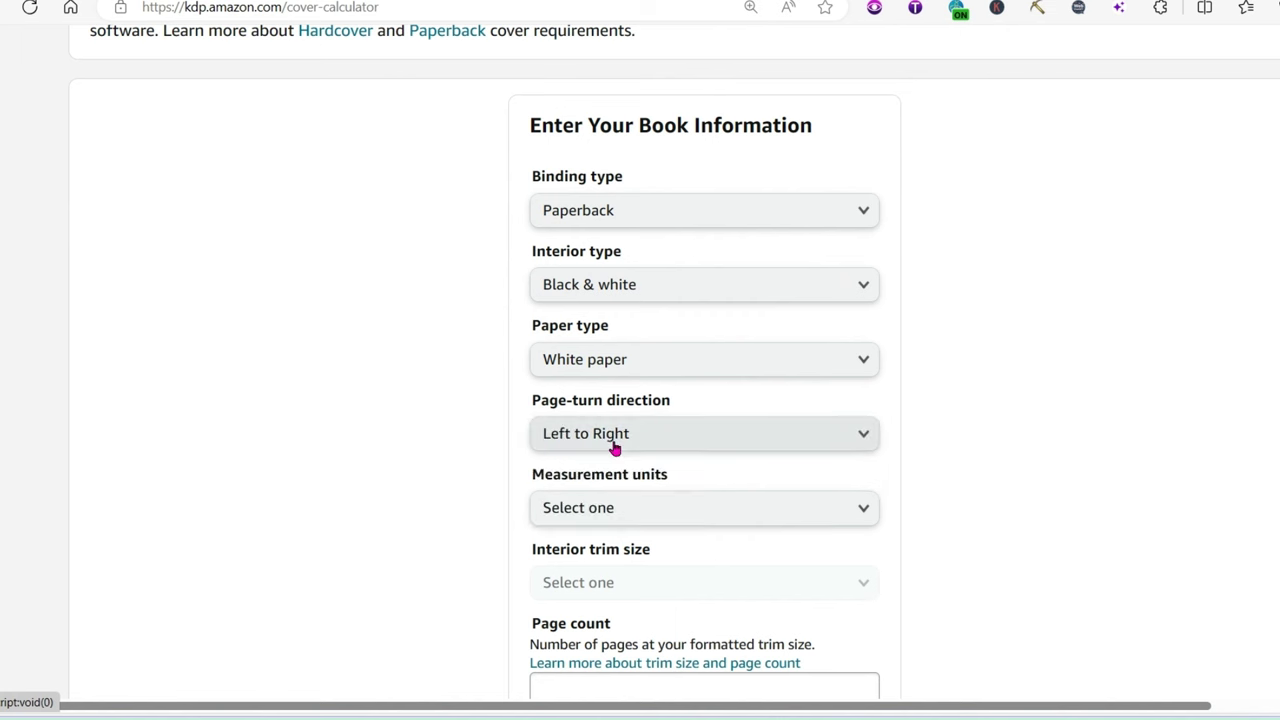
{"action": "left_click", "coordinate": [618, 515]}
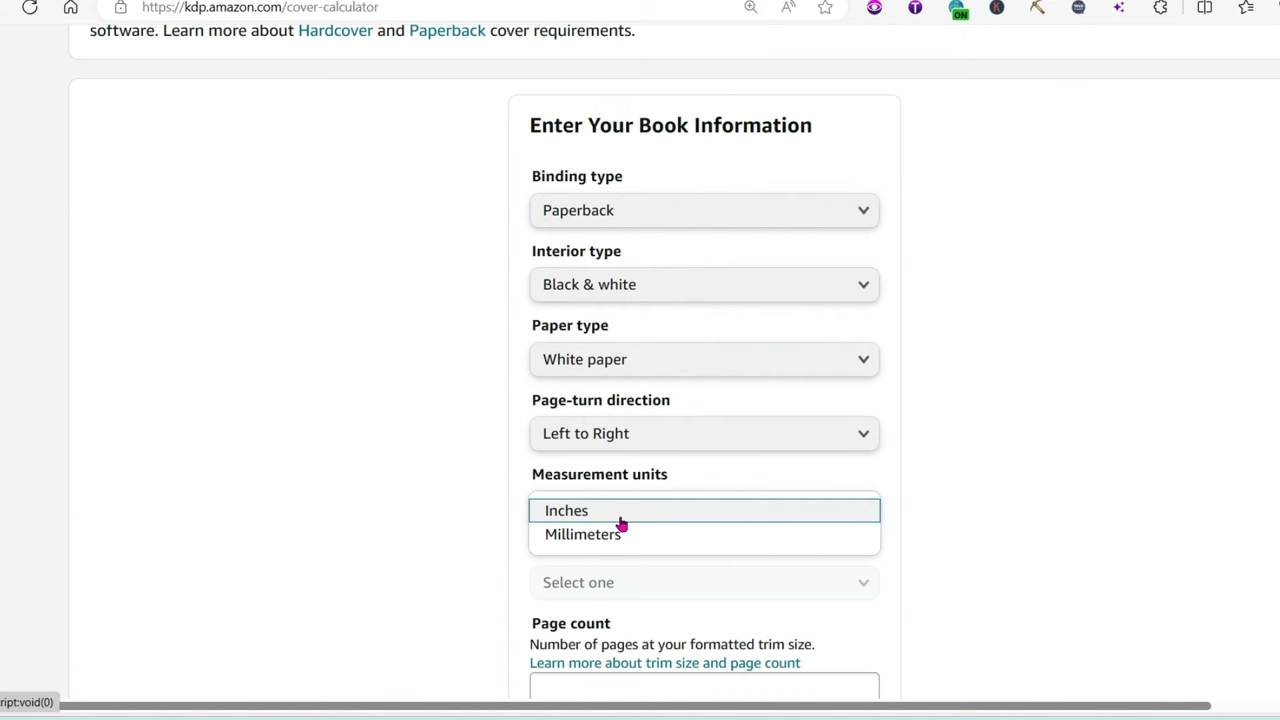
{"action": "left_click", "coordinate": [620, 512]}
Step: Calculate the cover dimensions for an 8.5 x 11 in interior trim size and 29 pages, and view the resulting cover layout
{"action": "scroll", "coordinate": [620, 523], "scroll_direction": "down", "scroll_amount": 1}
{"action": "left_click", "coordinate": [608, 481]}
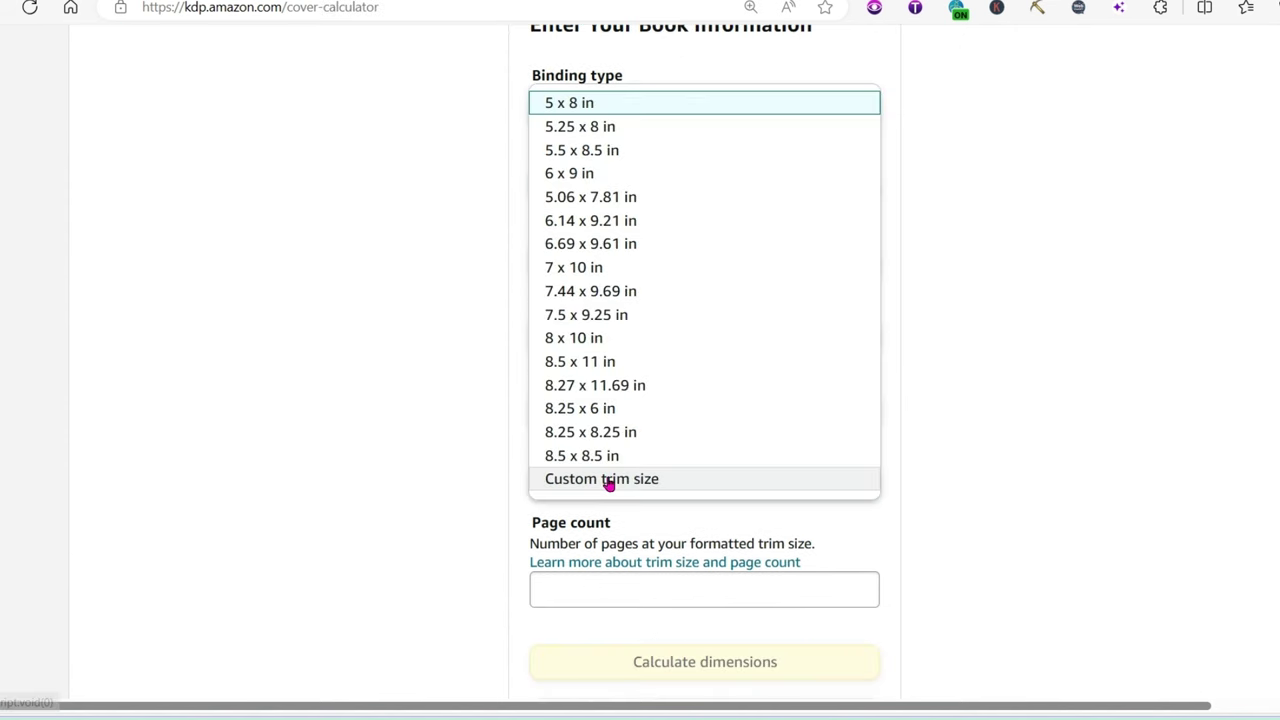
{"action": "left_click", "coordinate": [562, 372]}
{"action": "left_click", "coordinate": [569, 392]}
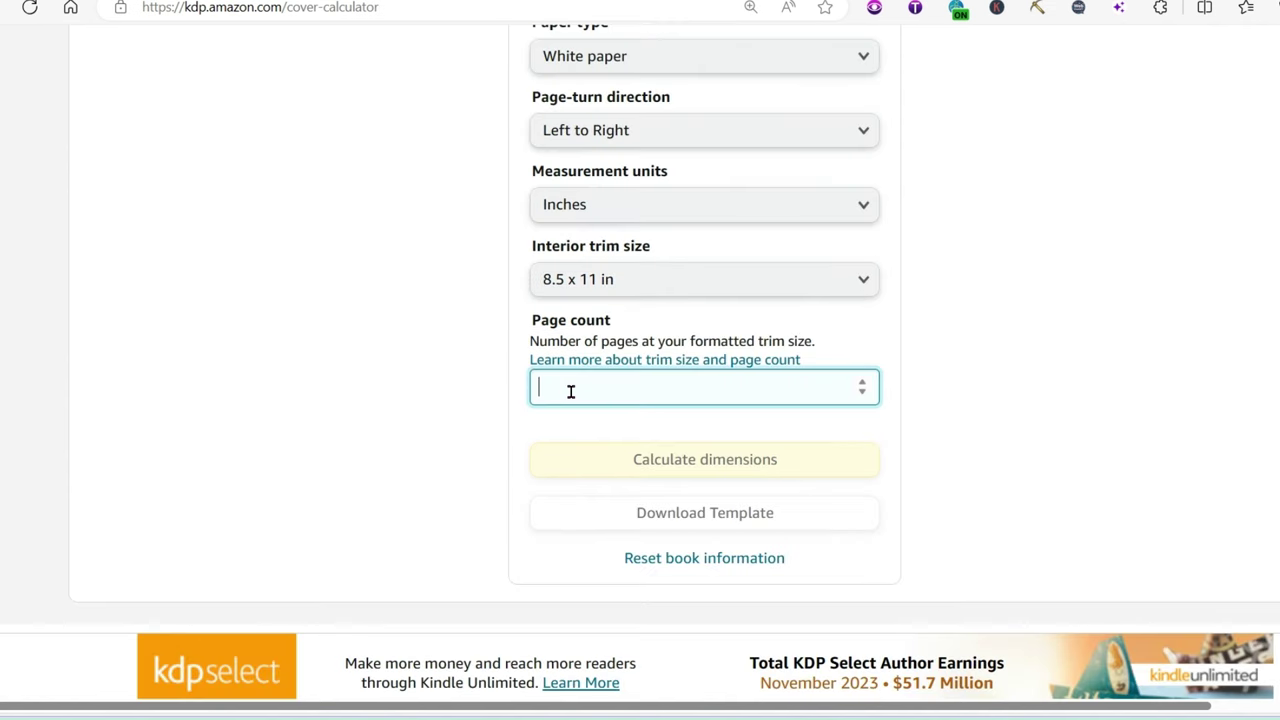
{"action": "type", "text": "29"}
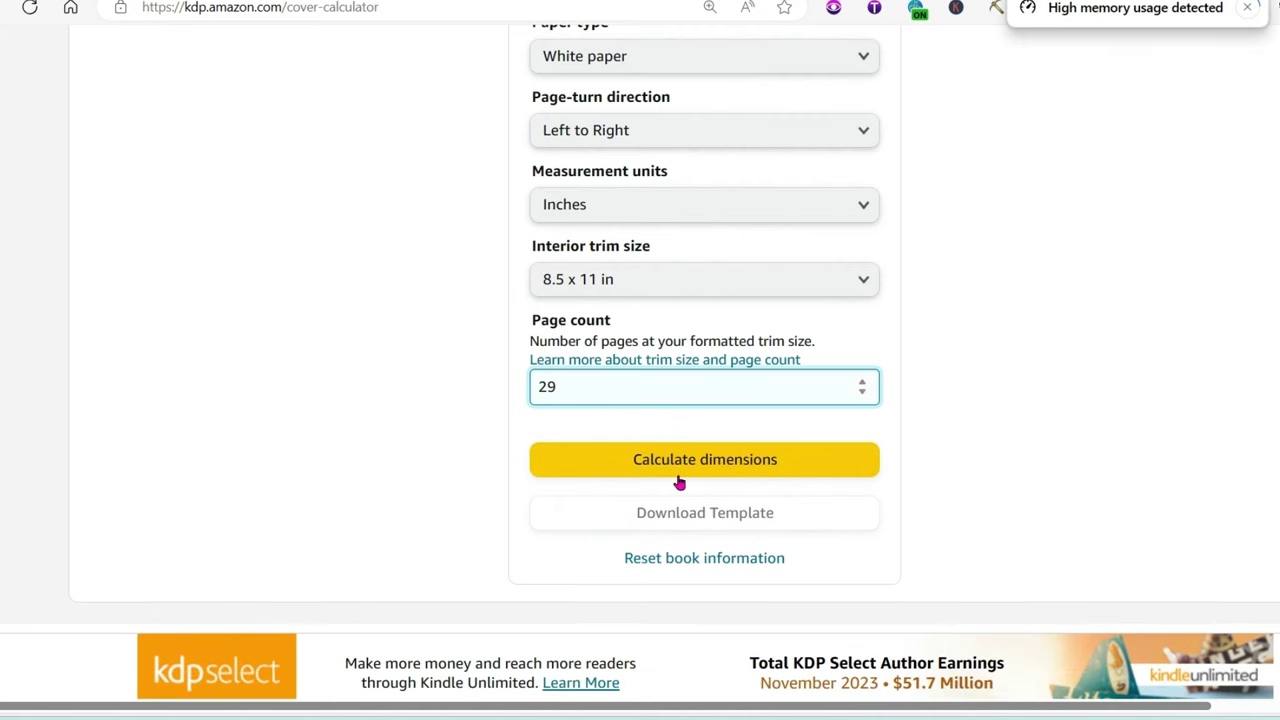
{"action": "left_click", "coordinate": [683, 465]}
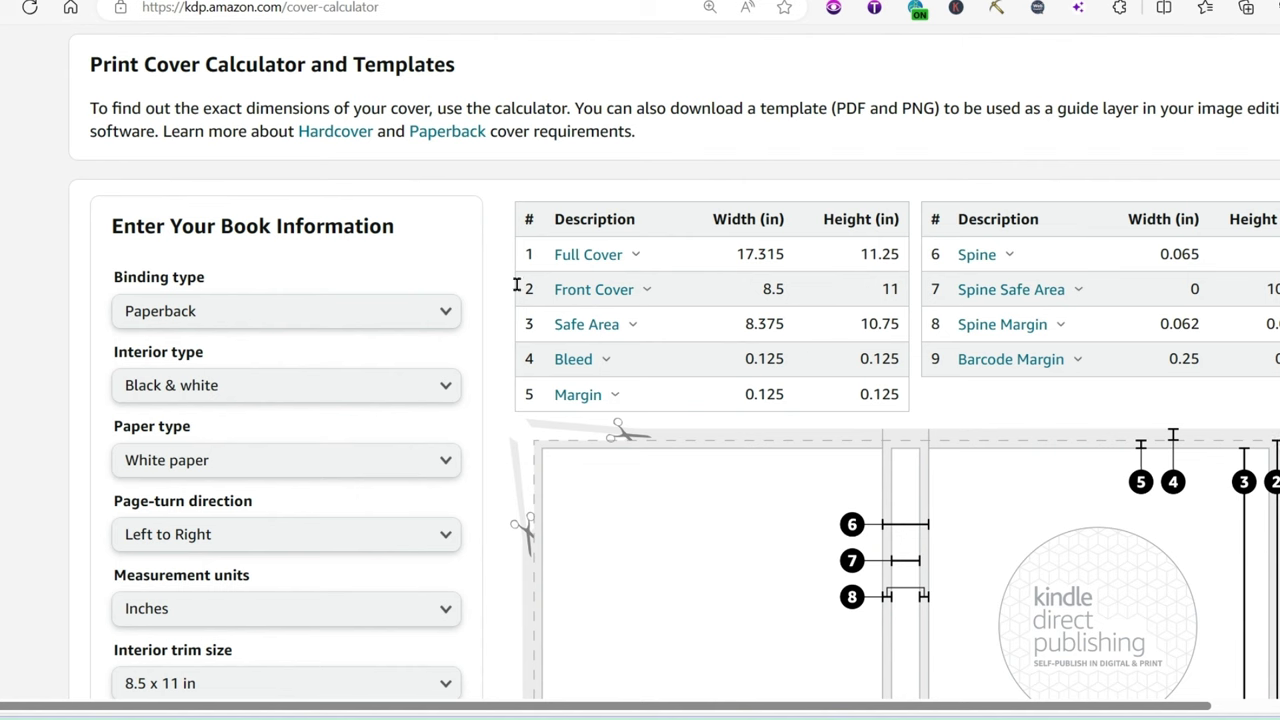
{"action": "mouse_move", "coordinate": [586, 293]}
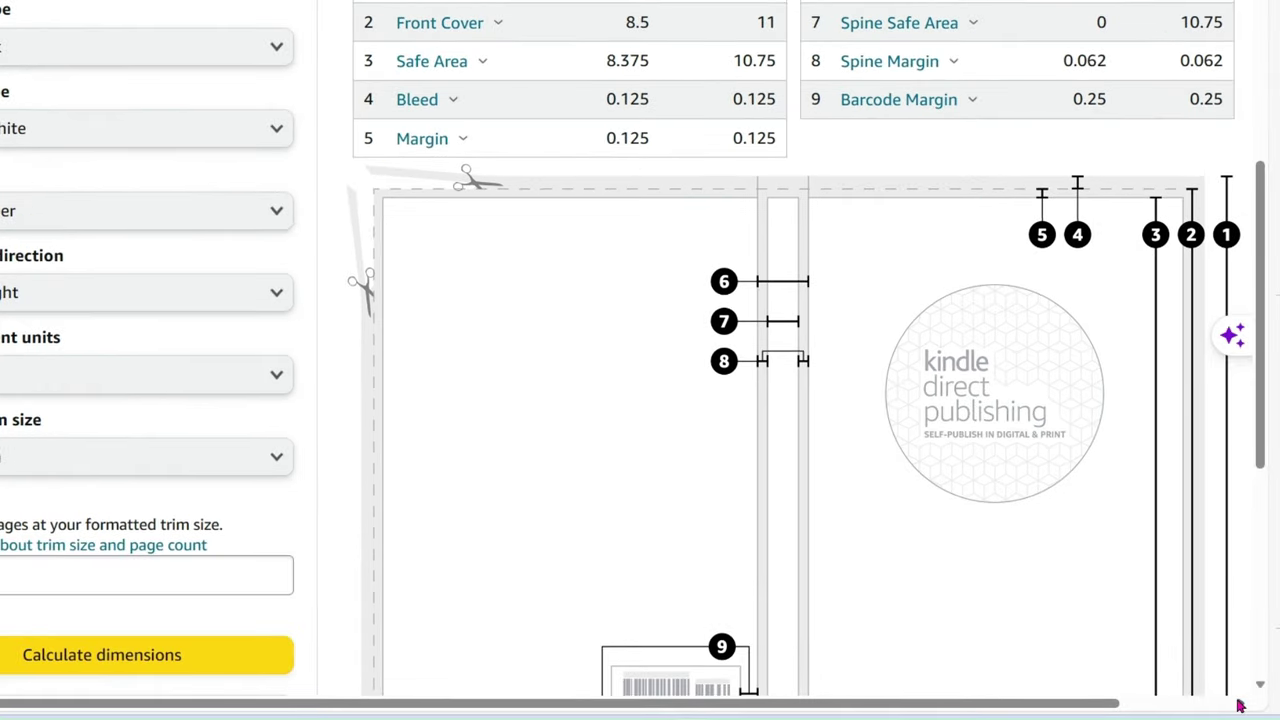
{"action": "scroll", "coordinate": [1129, 297], "scroll_direction": "down", "scroll_amount": 1}
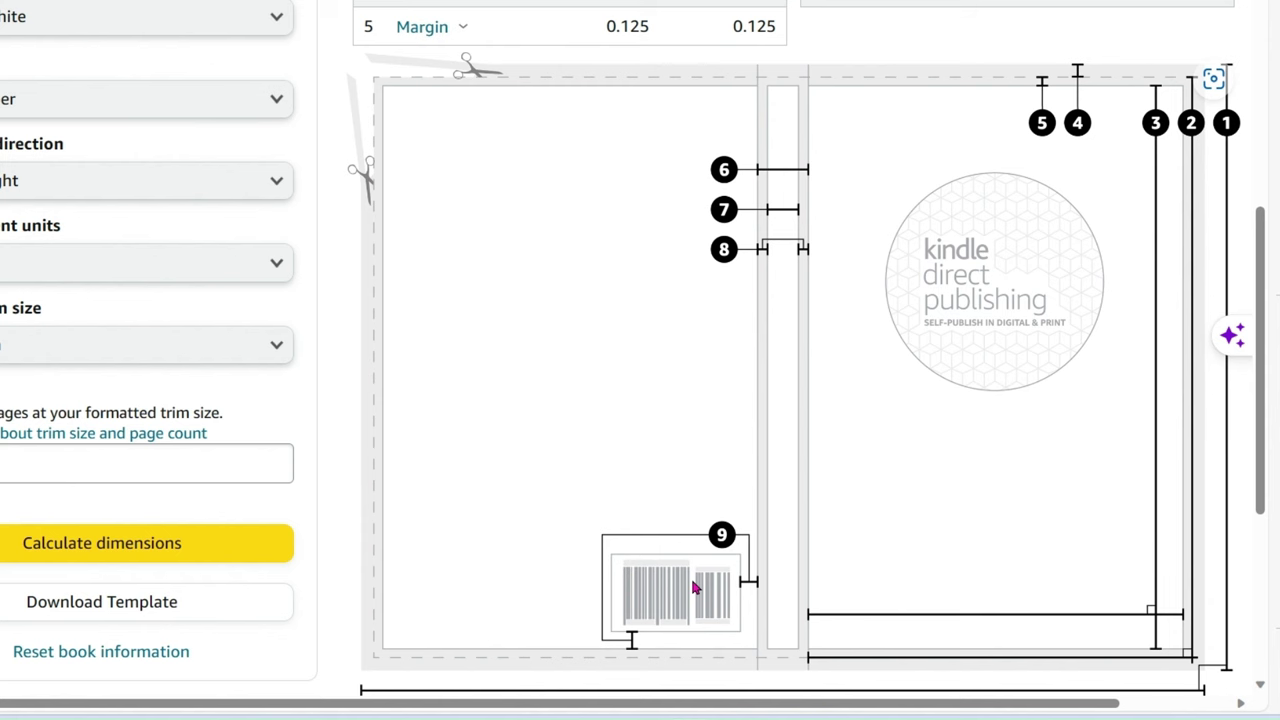
Step: Download the KDP cover template, switch to Canva and create a custom-size design of 17.315 x 11.25 in
{"action": "left_click", "coordinate": [144, 609]}
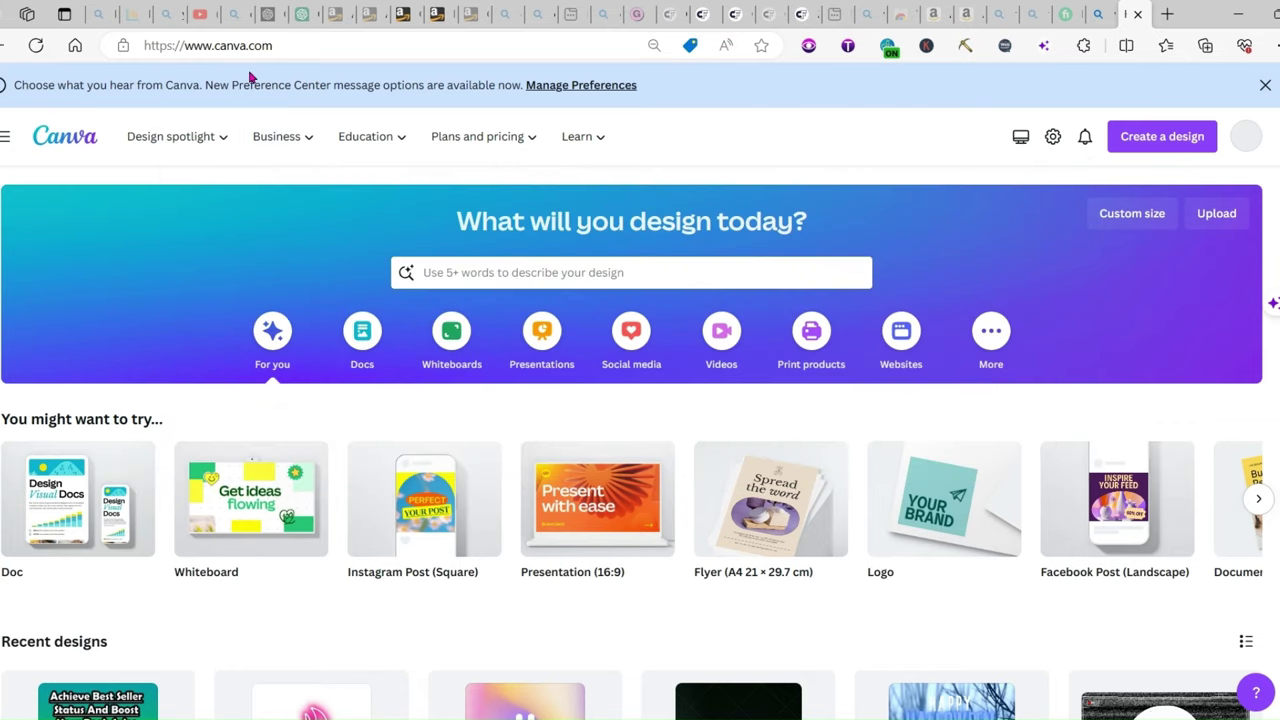
{"action": "left_click", "coordinate": [1127, 145]}
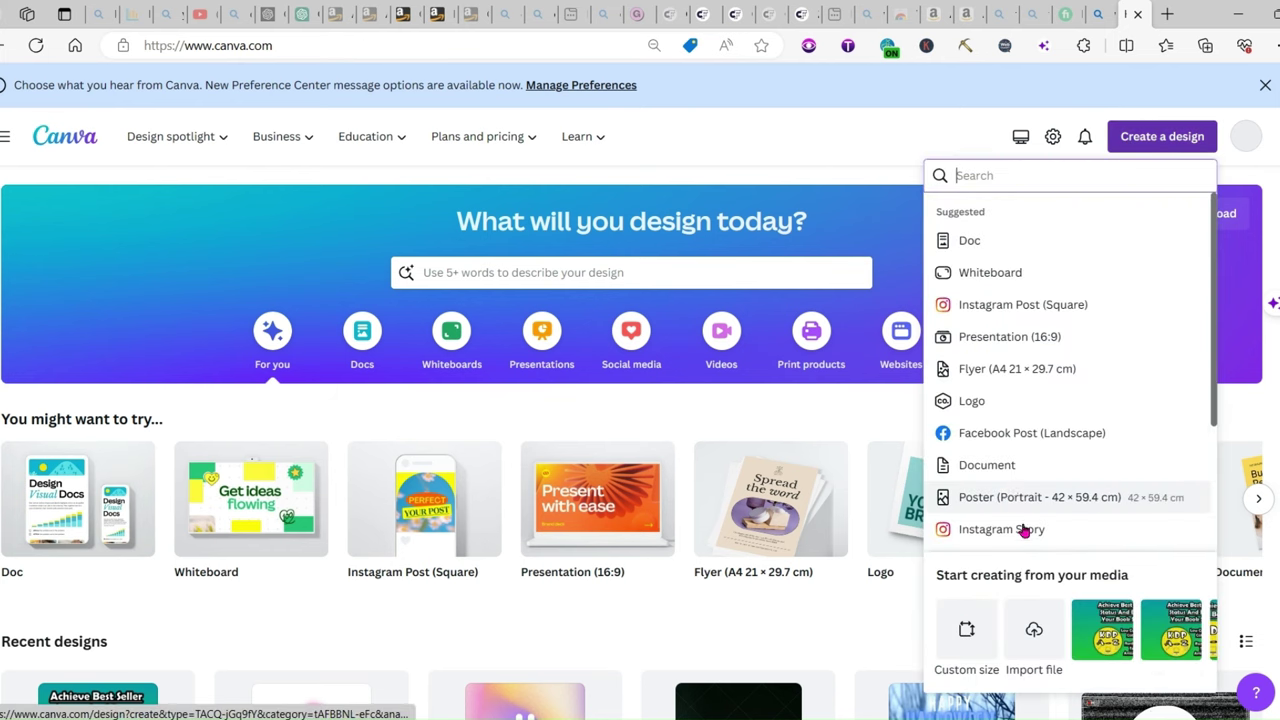
{"action": "left_click", "coordinate": [958, 618]}
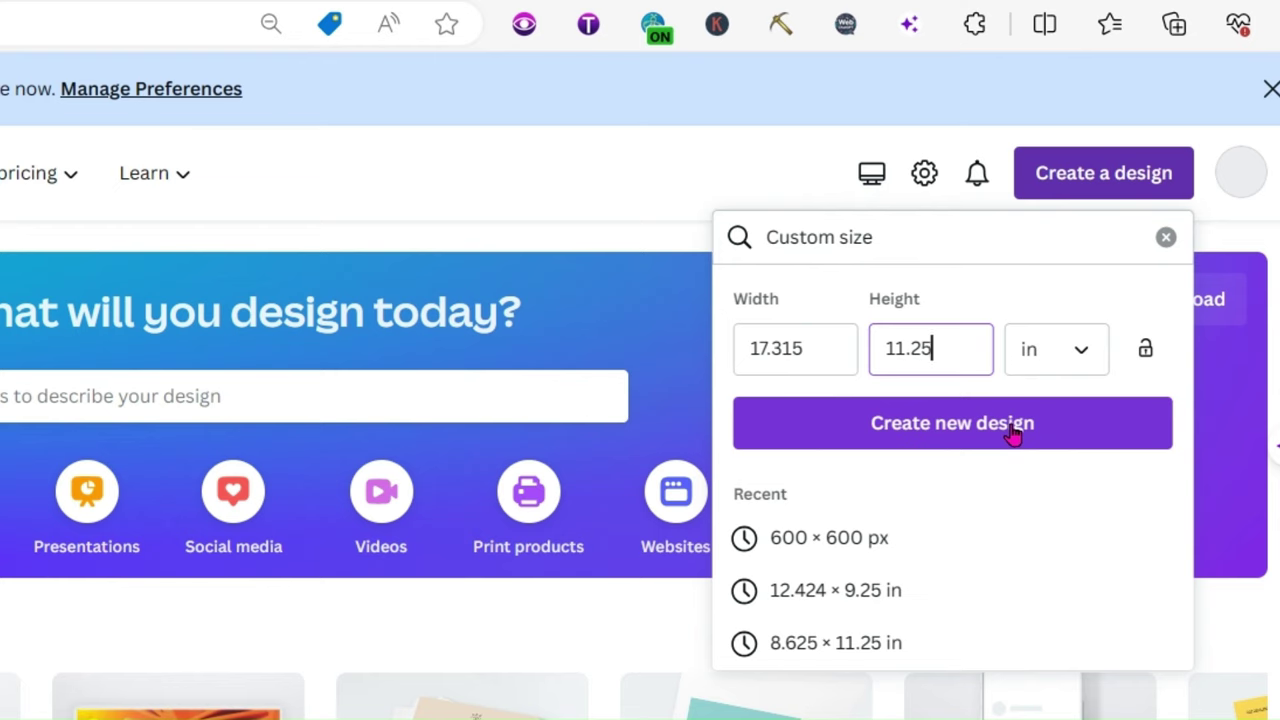
{"action": "left_click", "coordinate": [1012, 428]}
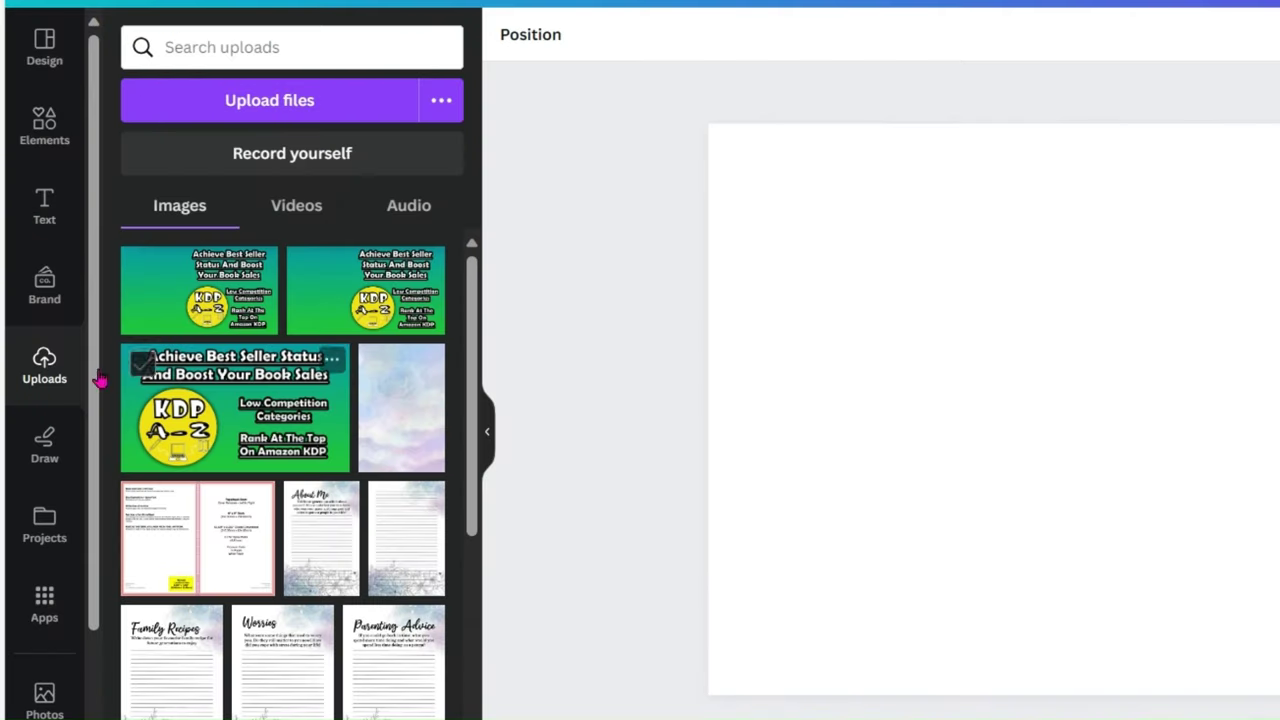
Step: Upload the PAPERBACK_8.500x11.000_29_BW_WHITE template PNG from Downloads and place it on the page
{"action": "left_click", "coordinate": [200, 104]}
{"action": "scroll", "coordinate": [318, 597], "scroll_direction": "up", "scroll_amount": 3}
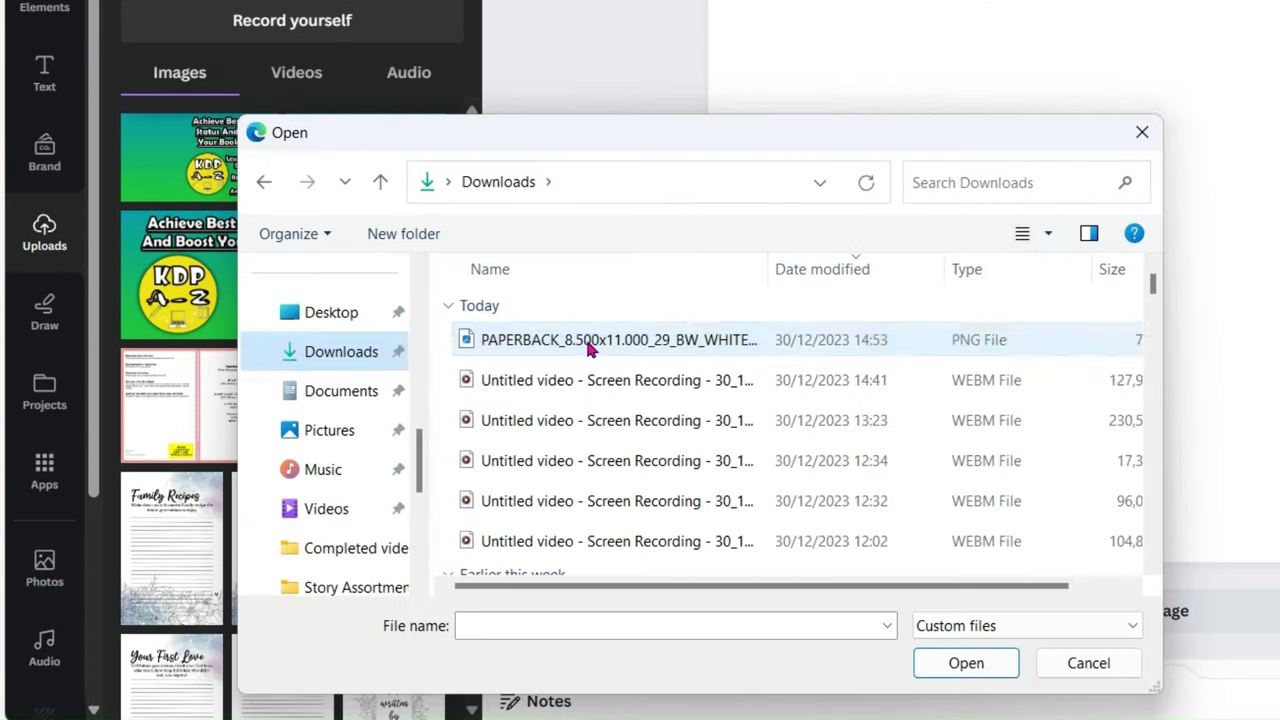
{"action": "left_click", "coordinate": [591, 423]}
{"action": "left_click", "coordinate": [931, 666]}
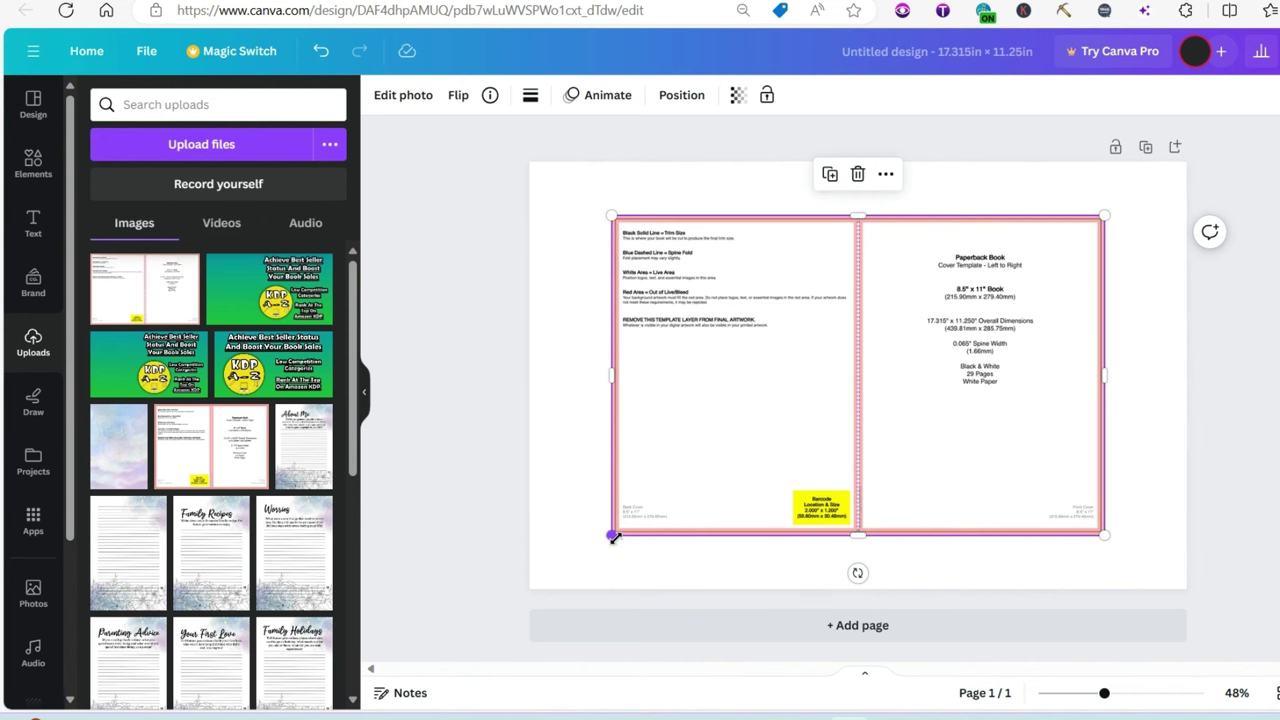
Step: Enlarge the cover template image until it fills the whole page, and deselect it
{"action": "left_click_drag", "start_coordinate": [614, 537], "coordinate": [529, 588]}
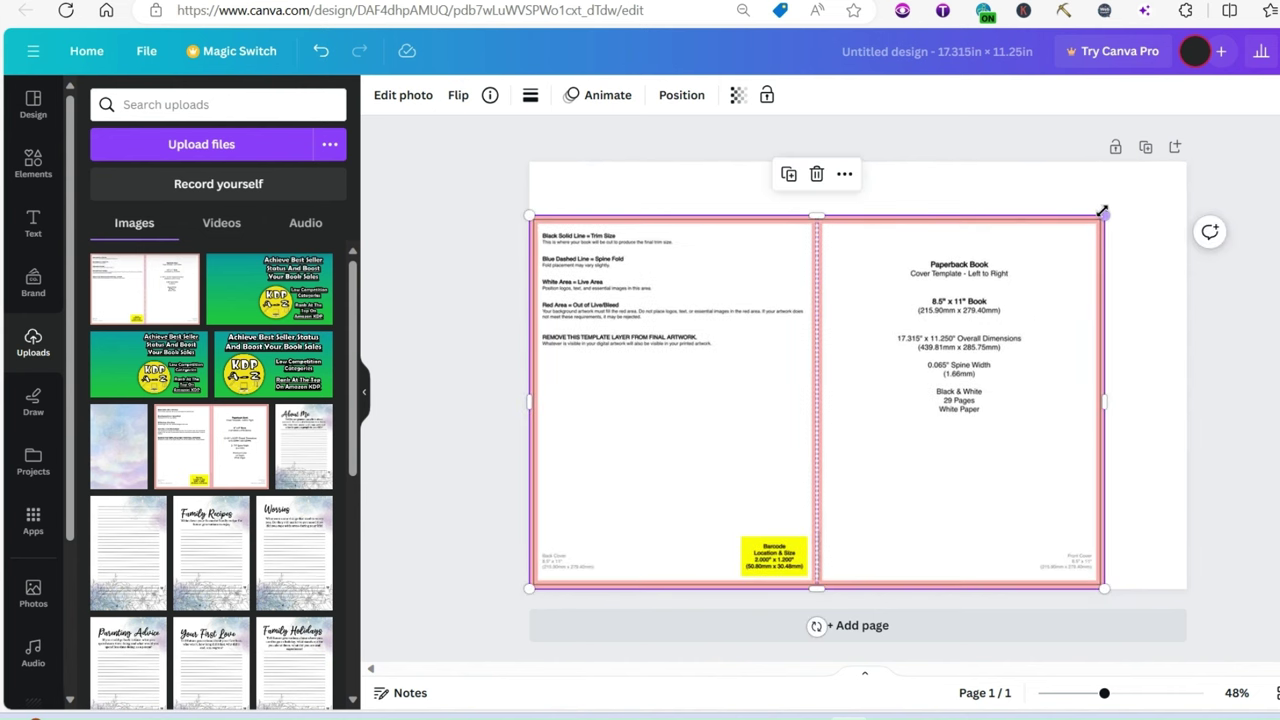
{"action": "left_click_drag", "start_coordinate": [1102, 212], "coordinate": [1186, 163]}
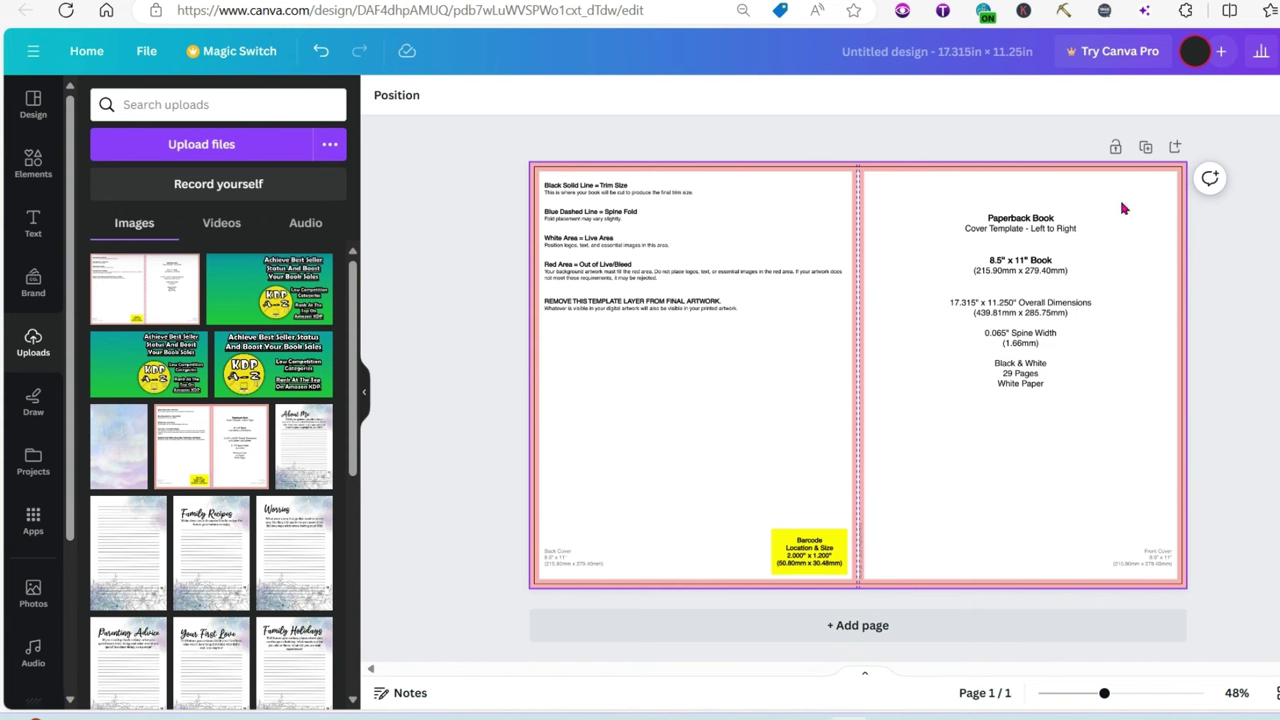
{"action": "left_click", "coordinate": [531, 155]}
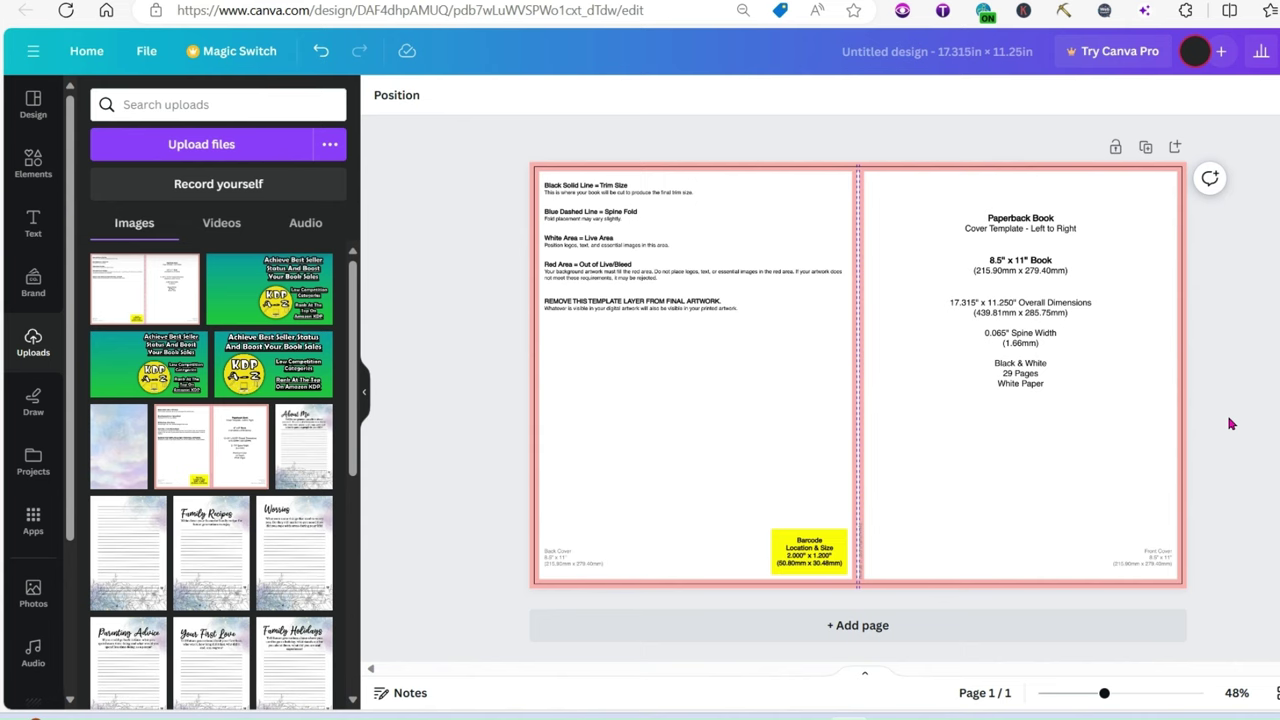
Step: Add a square shape and stretch it to cover the whole page as the cover background
{"action": "left_click", "coordinate": [33, 163]}
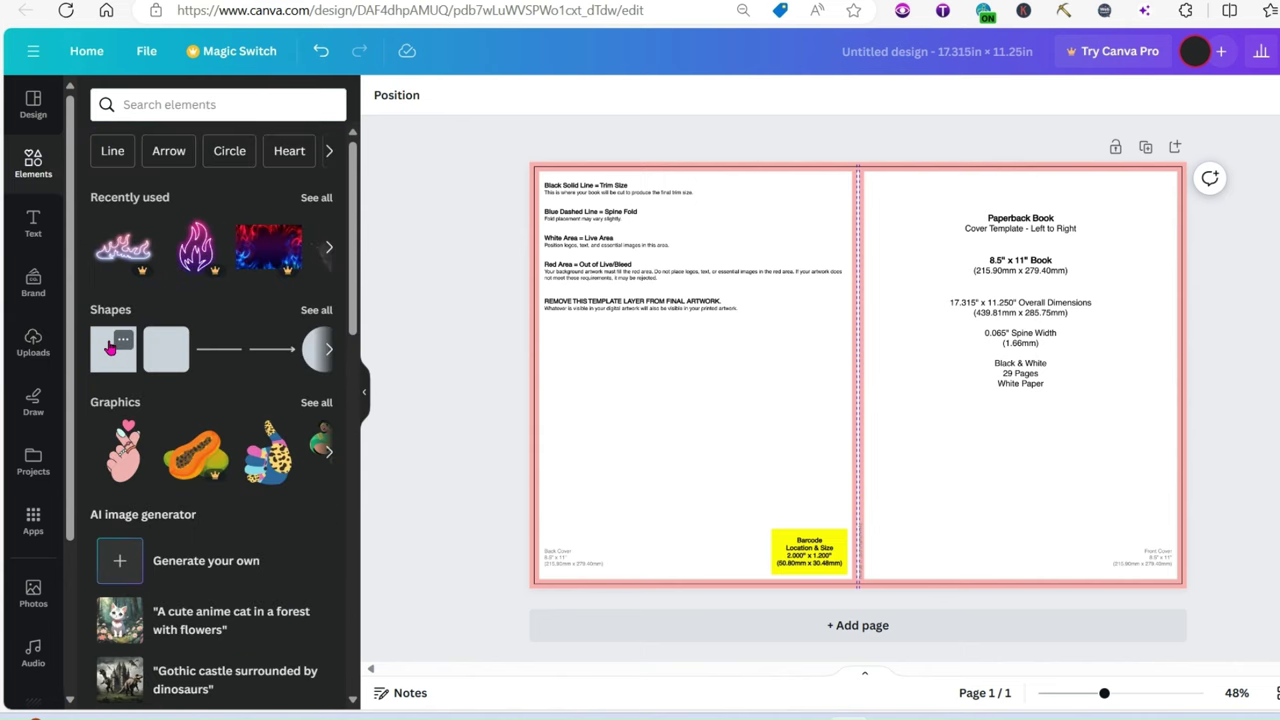
{"action": "left_click", "coordinate": [112, 346]}
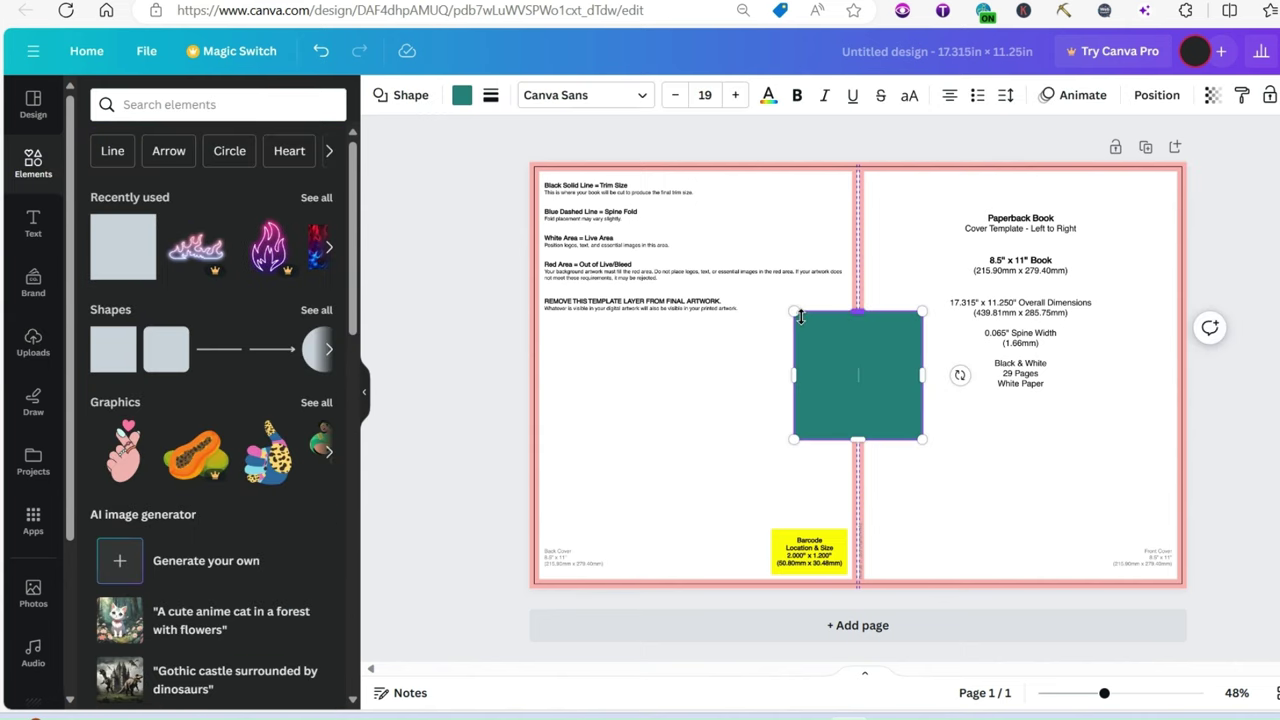
{"action": "left_click_drag", "start_coordinate": [791, 311], "coordinate": [529, 158]}
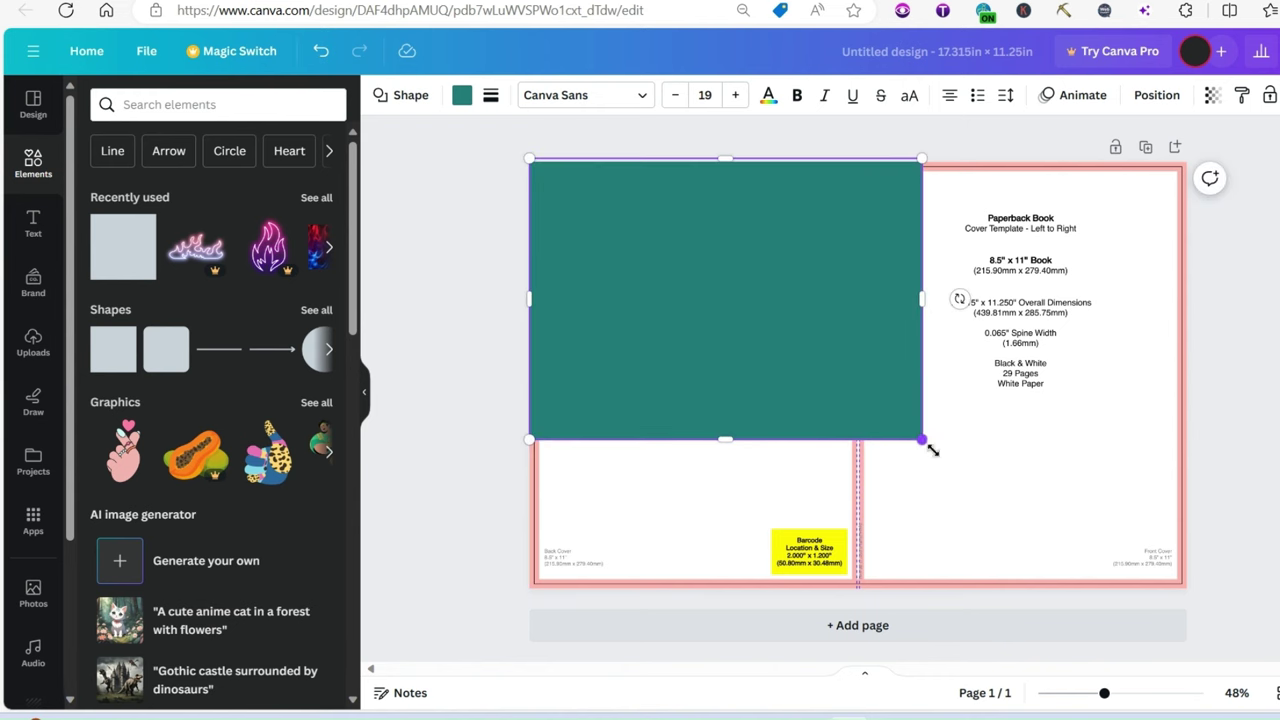
{"action": "left_click_drag", "start_coordinate": [921, 438], "coordinate": [1186, 589]}
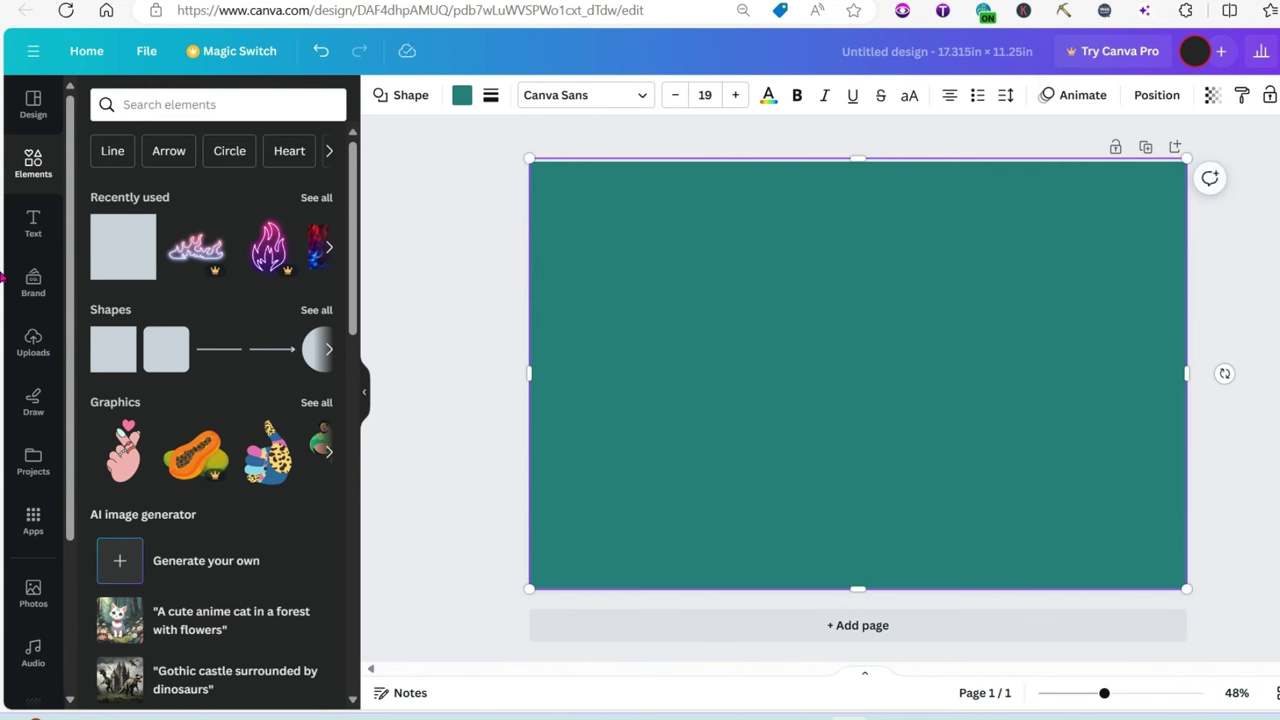
Step: Add a "welcome little one!" text design and a Merry Christmas sticker, and move the sticker onto the front cover
{"action": "left_click", "coordinate": [33, 237]}
{"action": "left_click", "coordinate": [218, 150]}
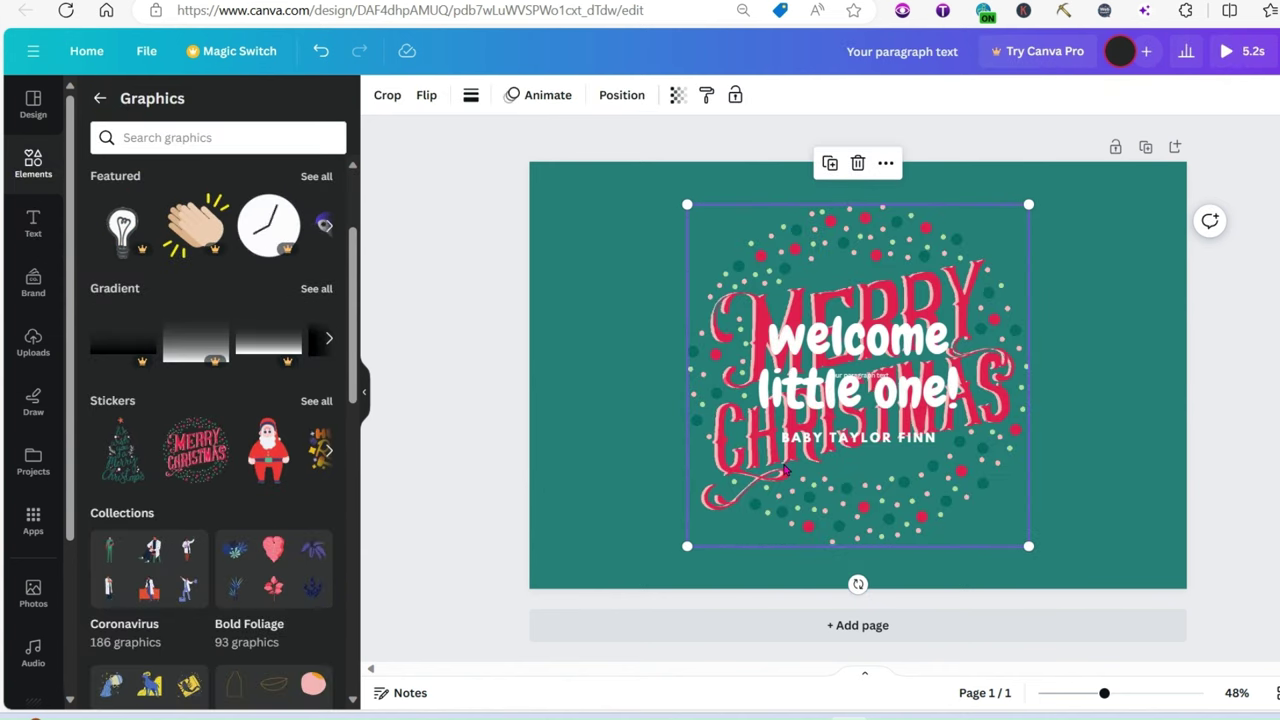
{"action": "left_click_drag", "start_coordinate": [786, 470], "coordinate": [953, 432]}
Step: Move the green rectangle aside to expose the cover template, and bring the template to the front
{"action": "left_click", "coordinate": [615, 507]}
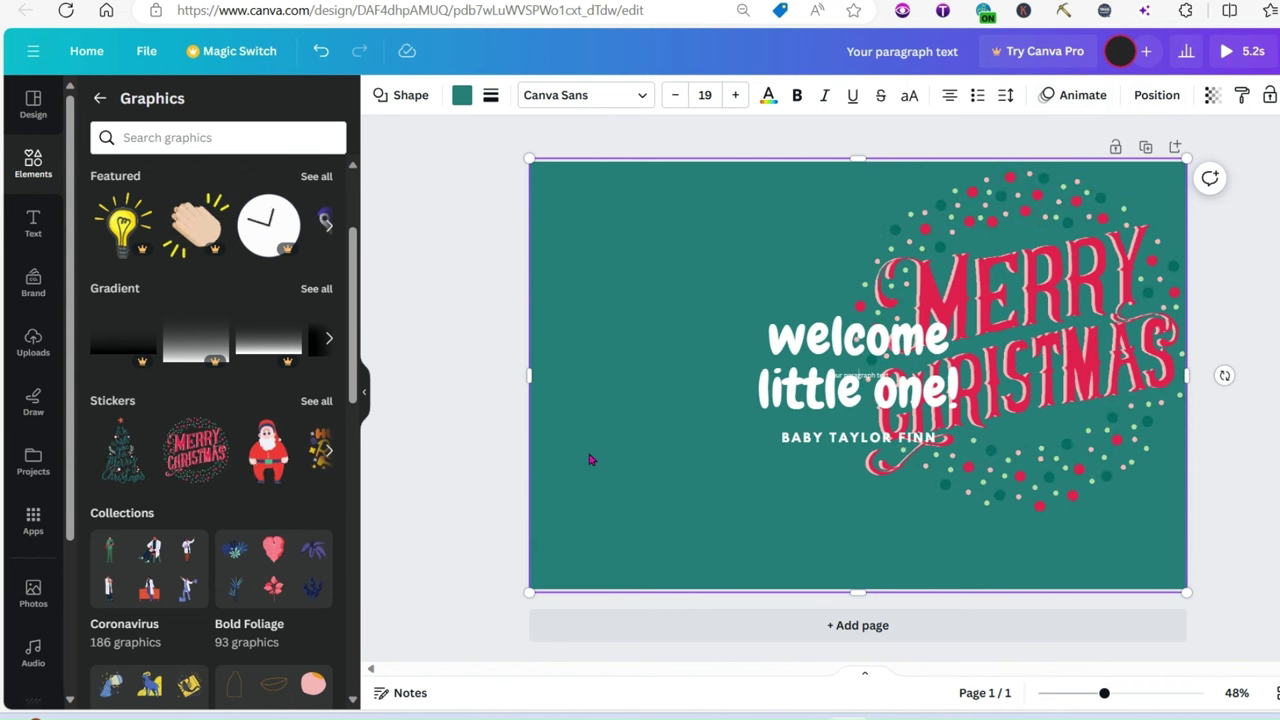
{"action": "left_click_drag", "start_coordinate": [551, 523], "coordinate": [694, 509]}
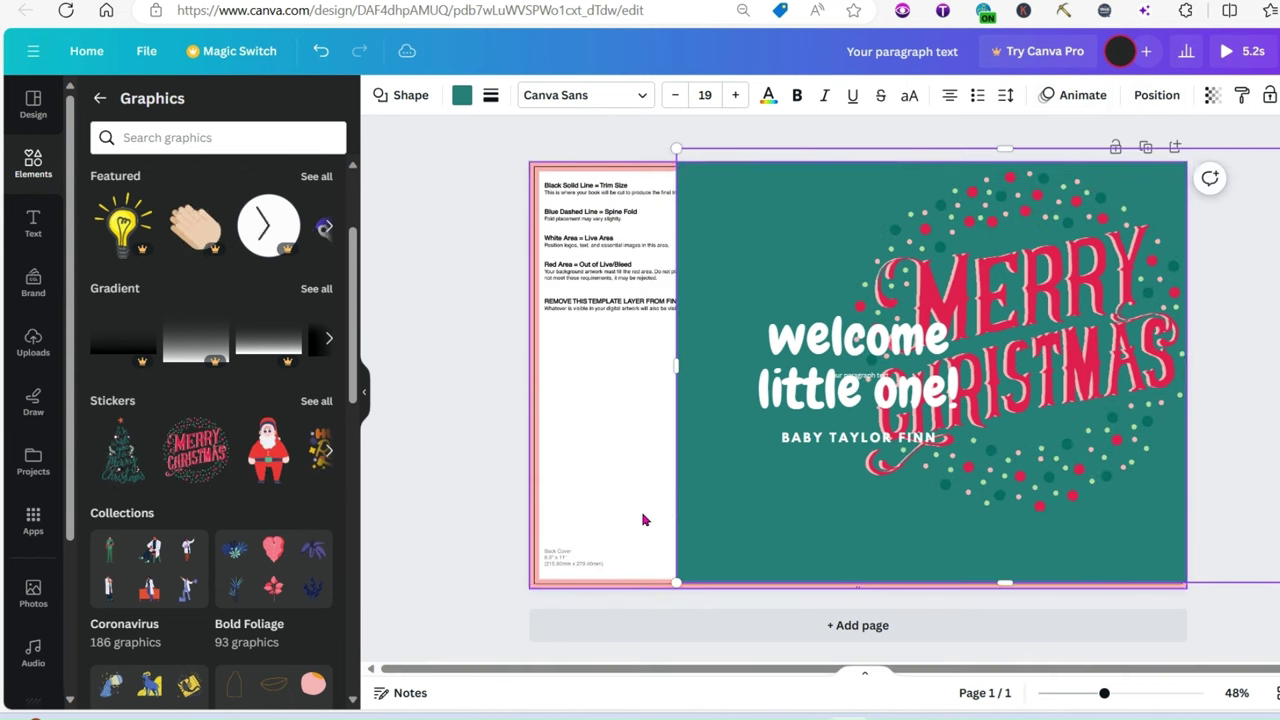
{"action": "right_click", "coordinate": [606, 492]}
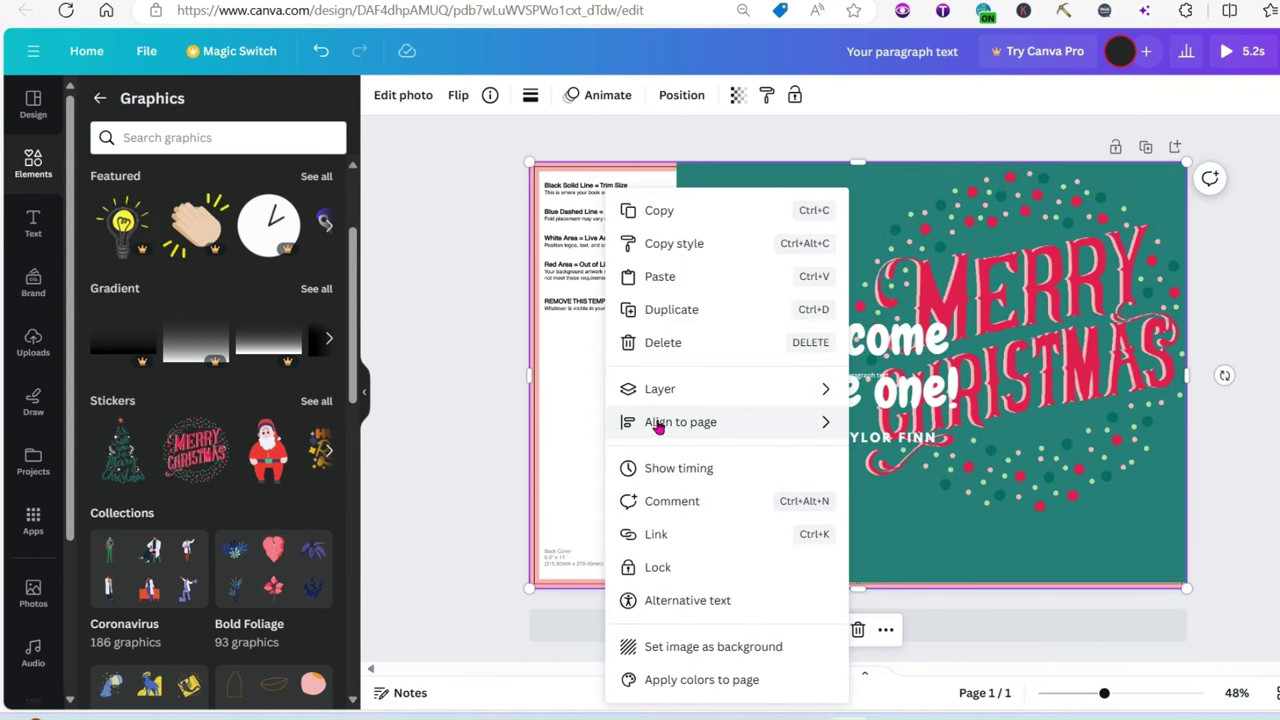
{"action": "mouse_move", "coordinate": [663, 390]}
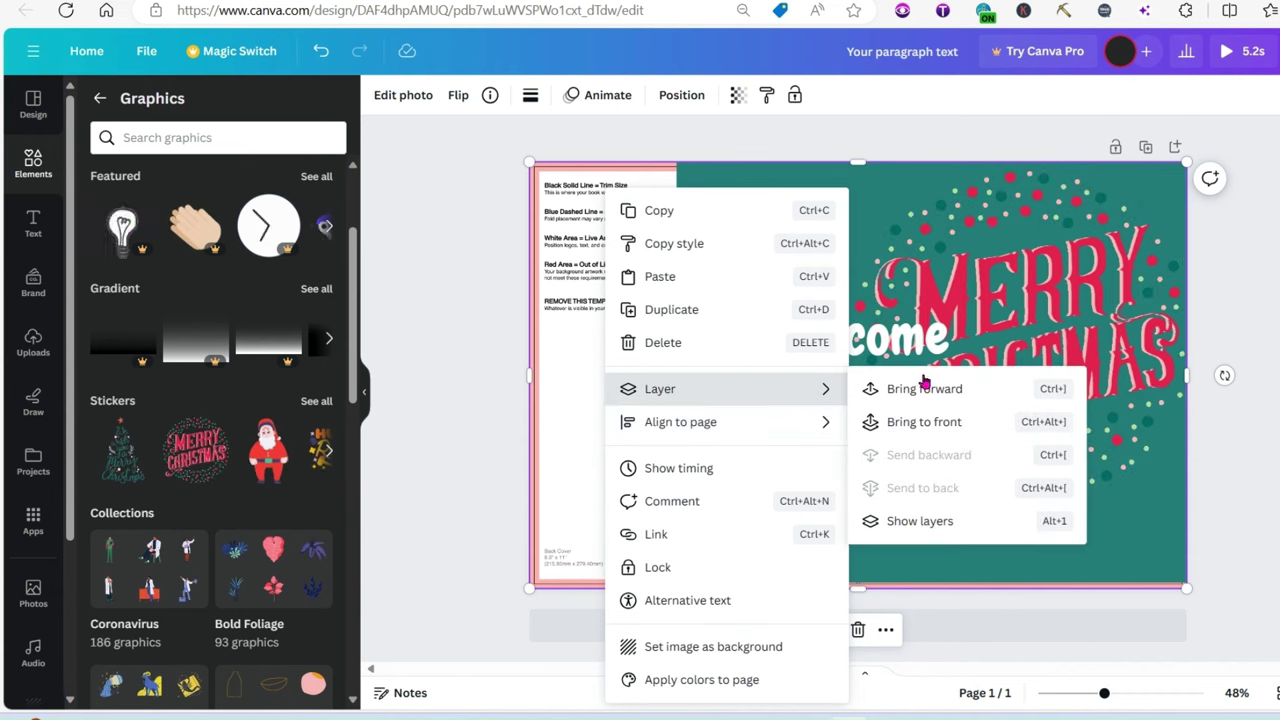
{"action": "left_click", "coordinate": [923, 435]}
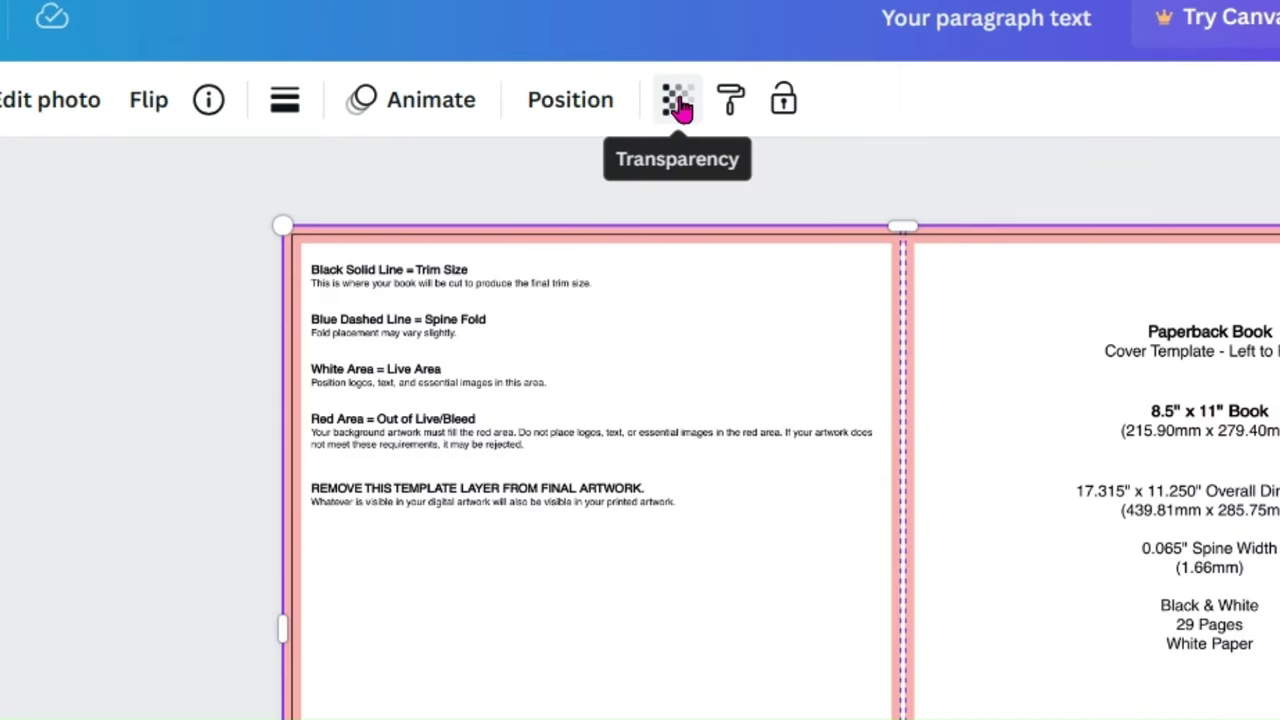
Step: Make the cover template semi-transparent over the artwork, and open the design's download options
{"action": "left_click", "coordinate": [678, 104]}
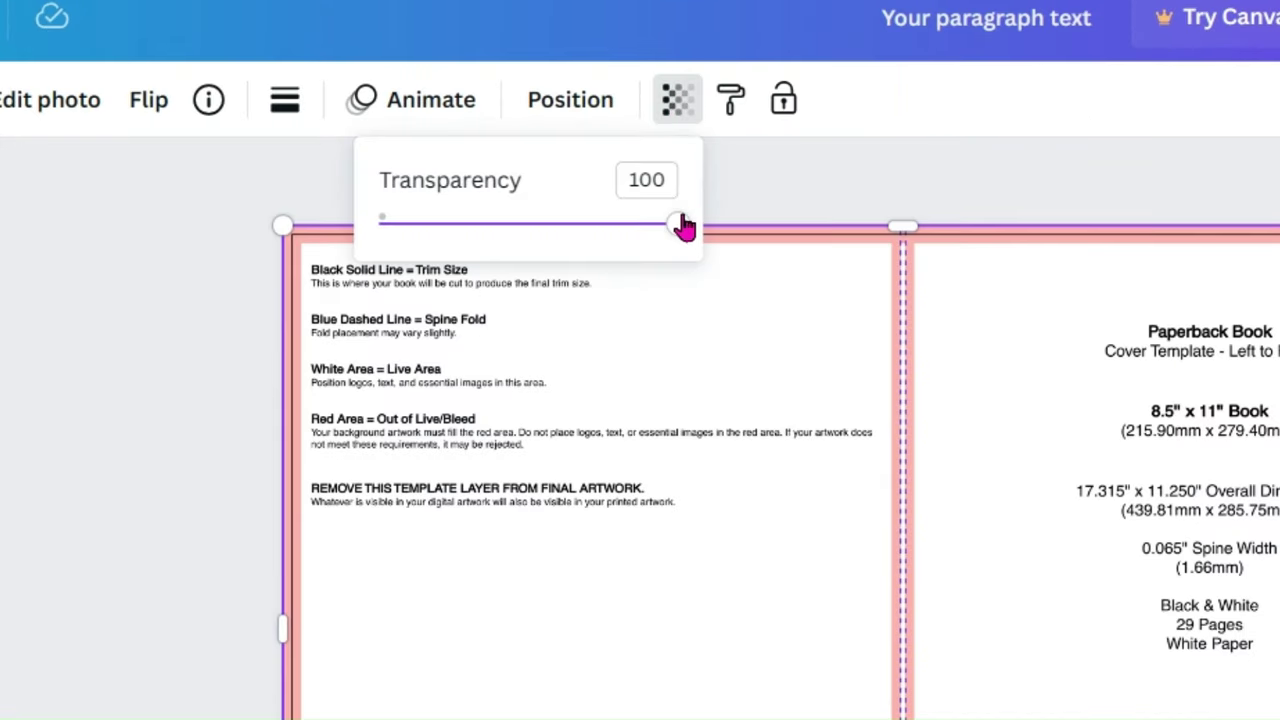
{"action": "left_click_drag", "start_coordinate": [680, 223], "coordinate": [488, 225]}
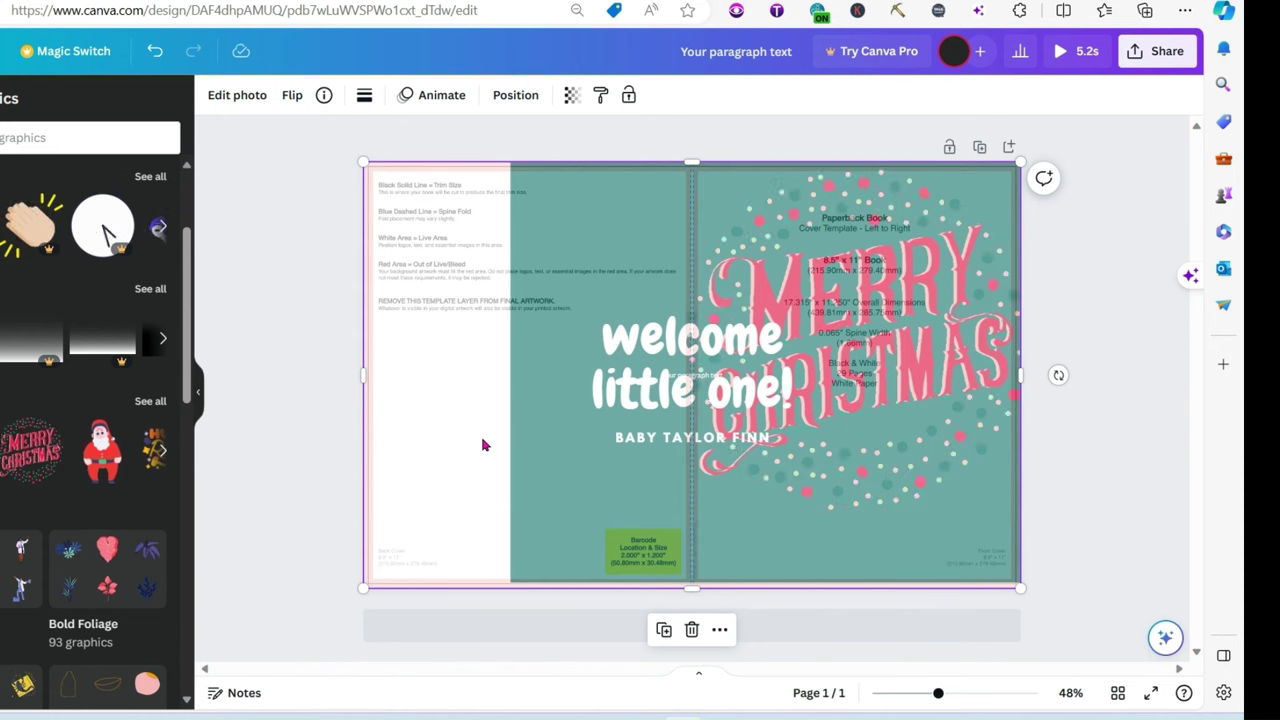
{"action": "left_click", "coordinate": [1153, 60]}
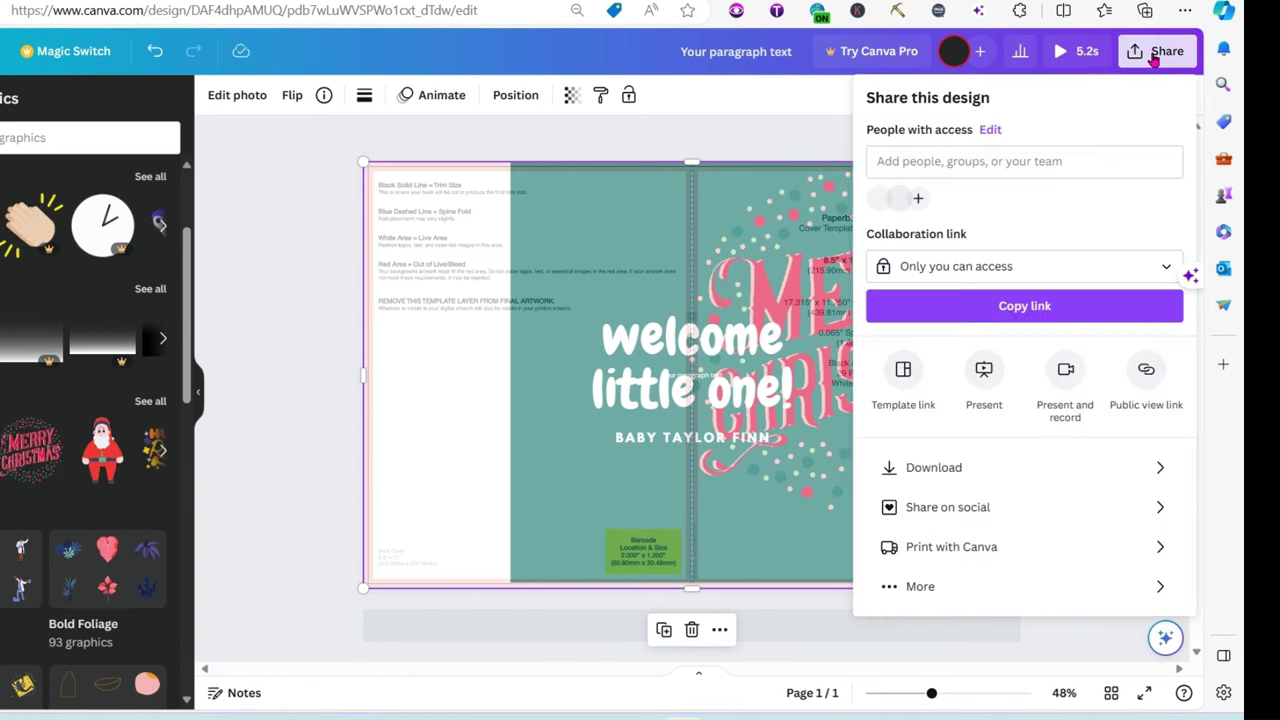
{"action": "left_click", "coordinate": [944, 487]}
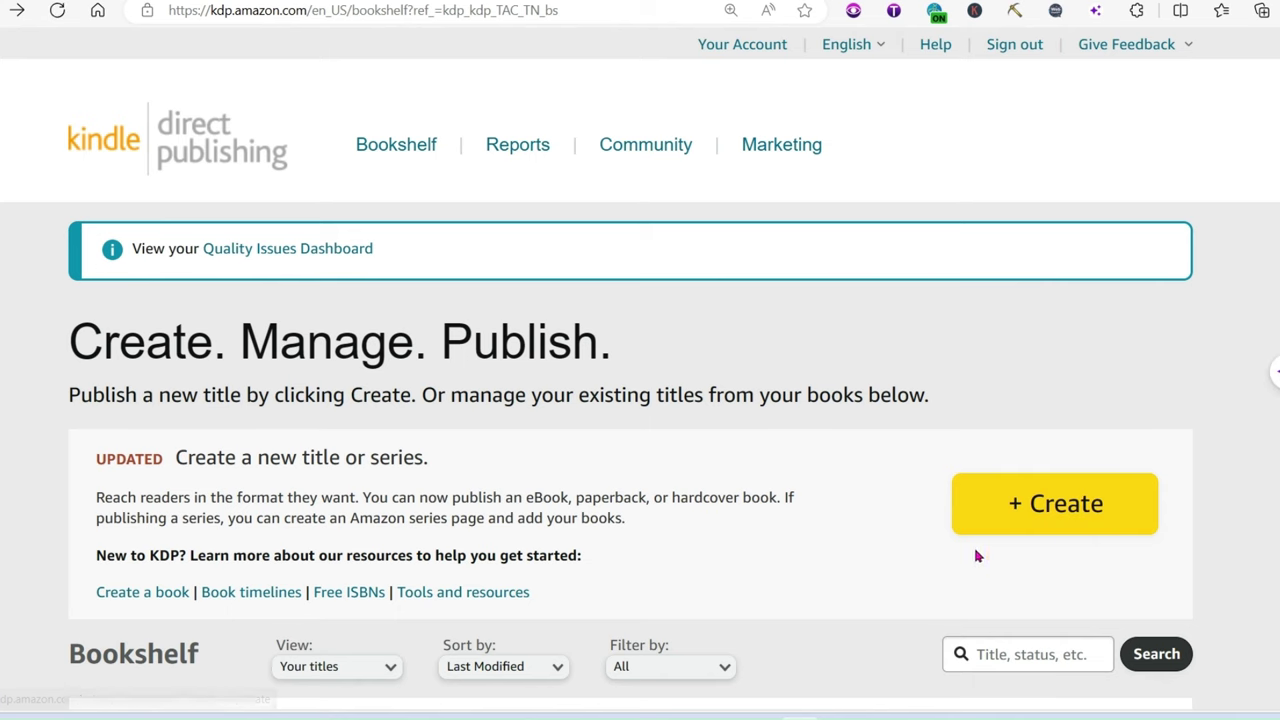
Step: Switch to the KDP Bookshelf, start a new paperback title and look through its Paperback Details form
{"action": "left_click", "coordinate": [1005, 505]}
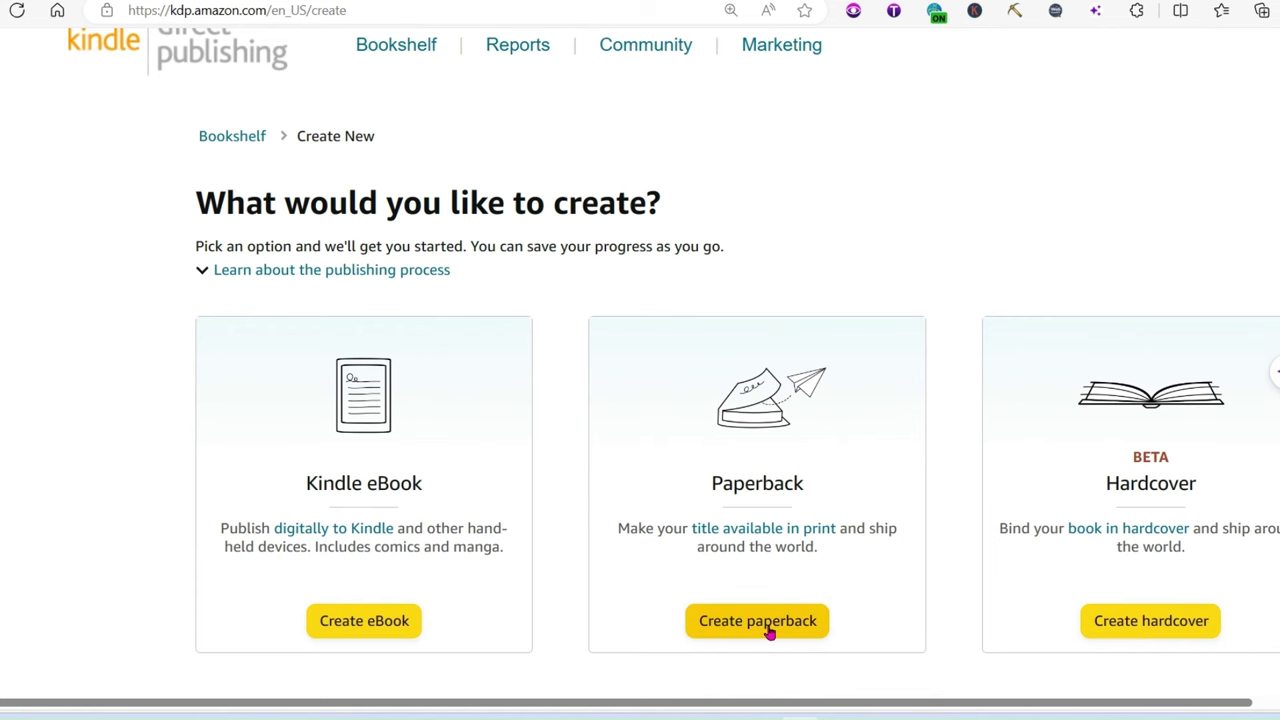
{"action": "left_click", "coordinate": [770, 630]}
{"action": "scroll", "coordinate": [663, 423], "scroll_direction": "down", "scroll_amount": 1}
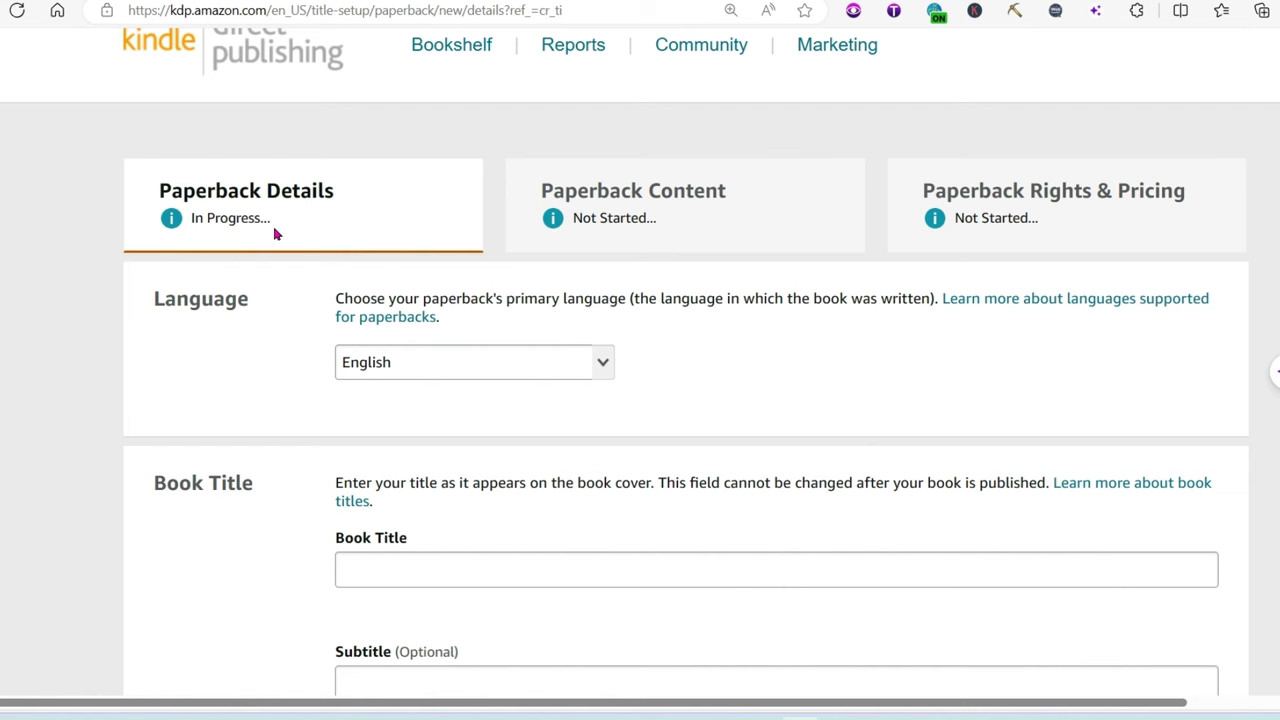
{"action": "scroll", "coordinate": [677, 341], "scroll_direction": "up", "scroll_amount": 1}
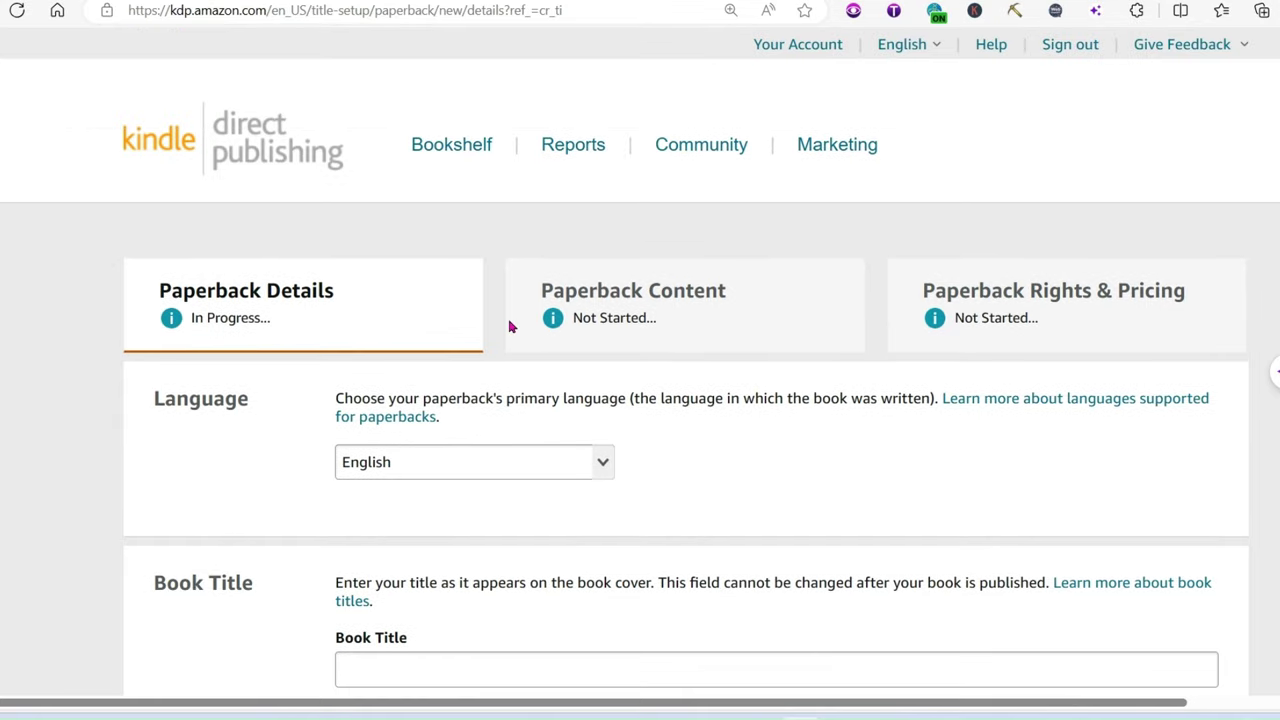
{"action": "scroll", "coordinate": [512, 326], "scroll_direction": "down", "scroll_amount": 1}
{"action": "scroll", "coordinate": [510, 326], "scroll_direction": "down", "scroll_amount": 2}
{"action": "scroll", "coordinate": [510, 326], "scroll_direction": "up", "scroll_amount": 2}
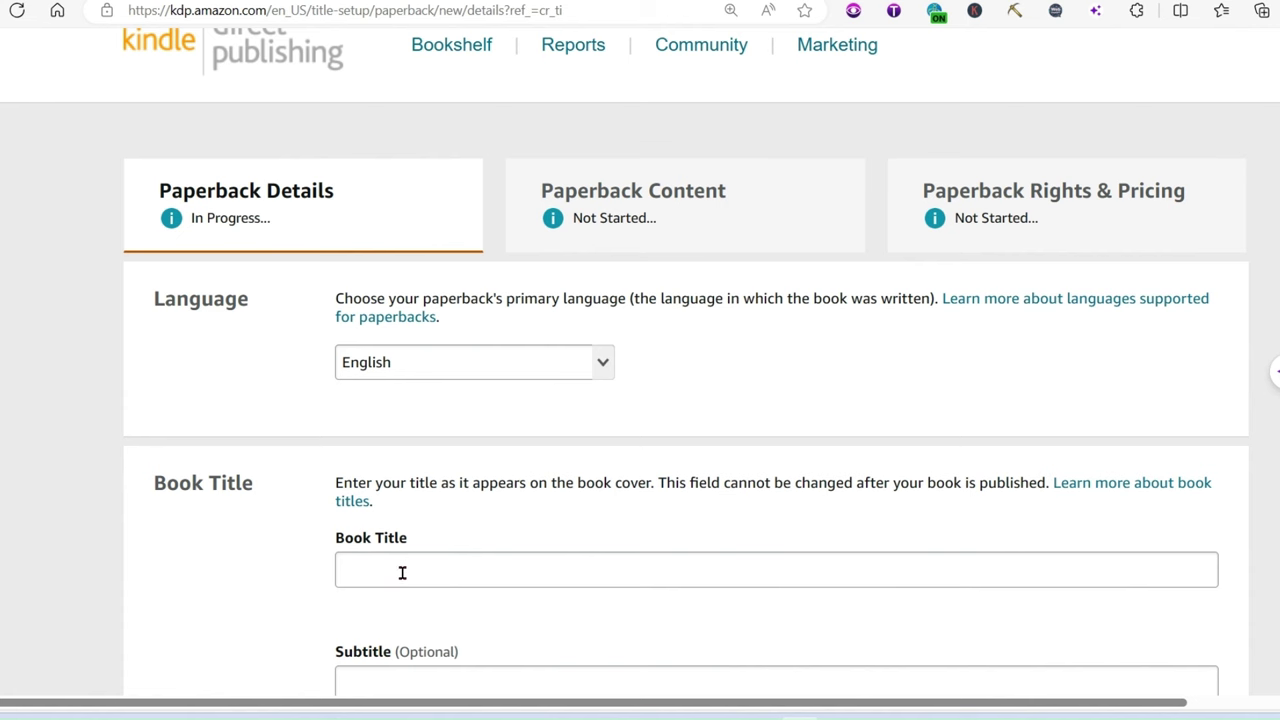
{"action": "scroll", "coordinate": [402, 572], "scroll_direction": "down", "scroll_amount": 7}
Step: Read the Authors & Contributors help topic and the KDP forum thread on author name rules to check pen name use
{"action": "left_click", "coordinate": [389, 503]}
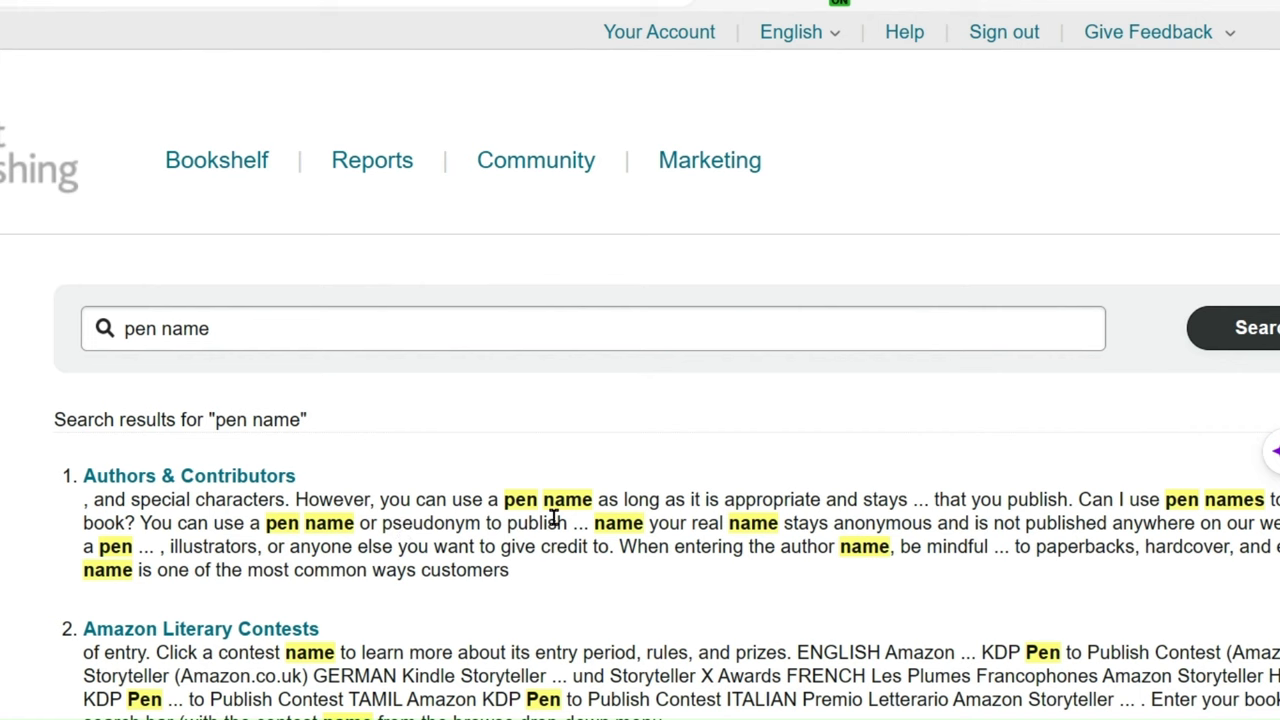
{"action": "scroll", "coordinate": [640, 615], "scroll_direction": "down", "scroll_amount": 2}
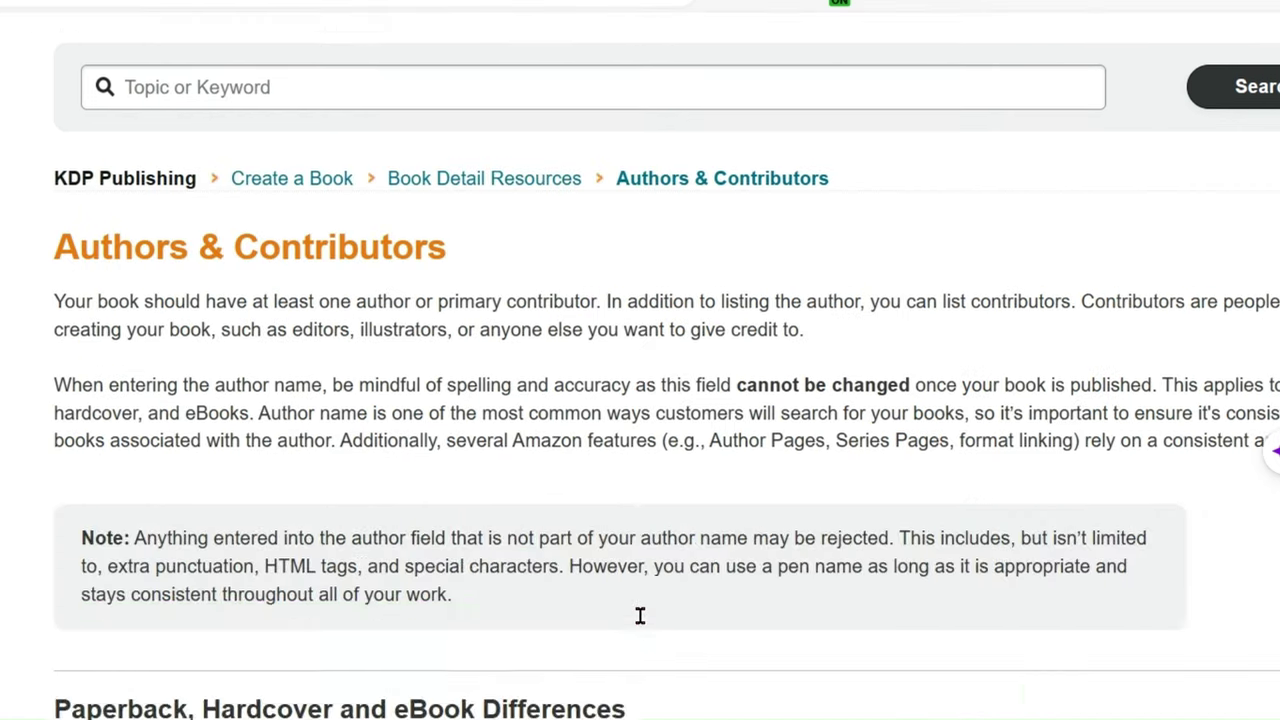
{"action": "scroll", "coordinate": [640, 615], "scroll_direction": "down", "scroll_amount": 5}
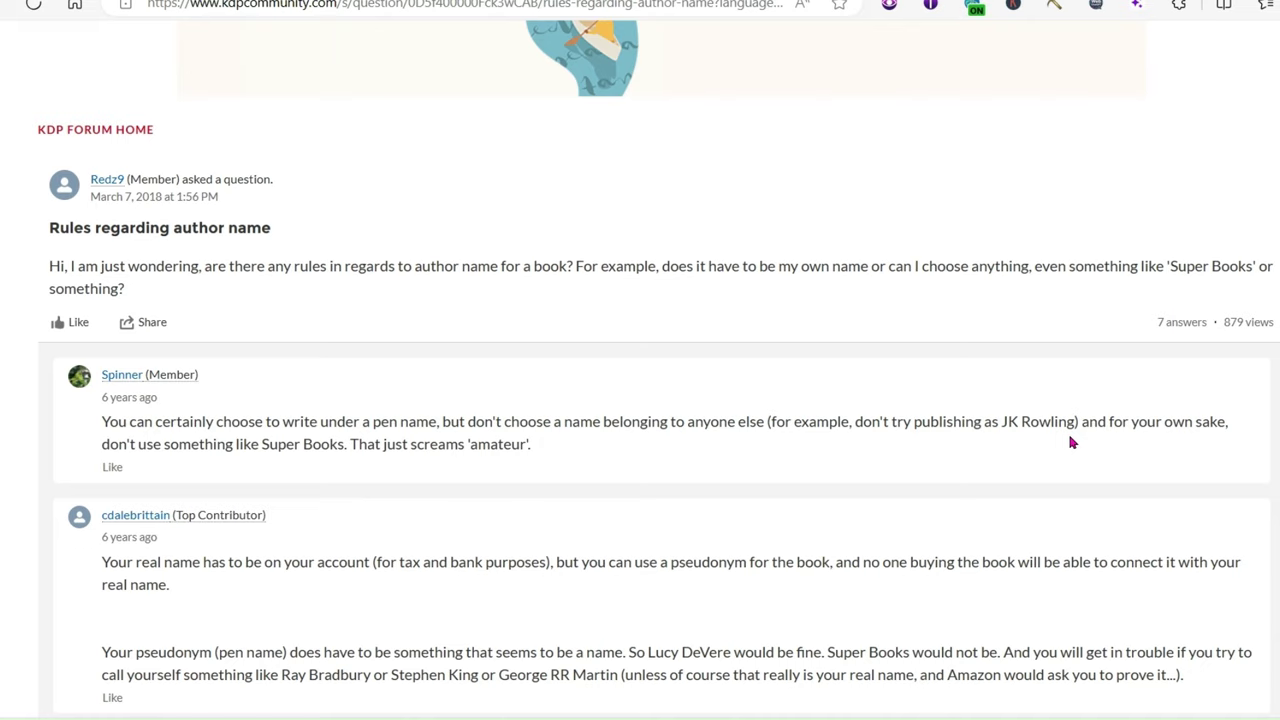
{"action": "scroll", "coordinate": [601, 503], "scroll_direction": "up", "scroll_amount": 1}
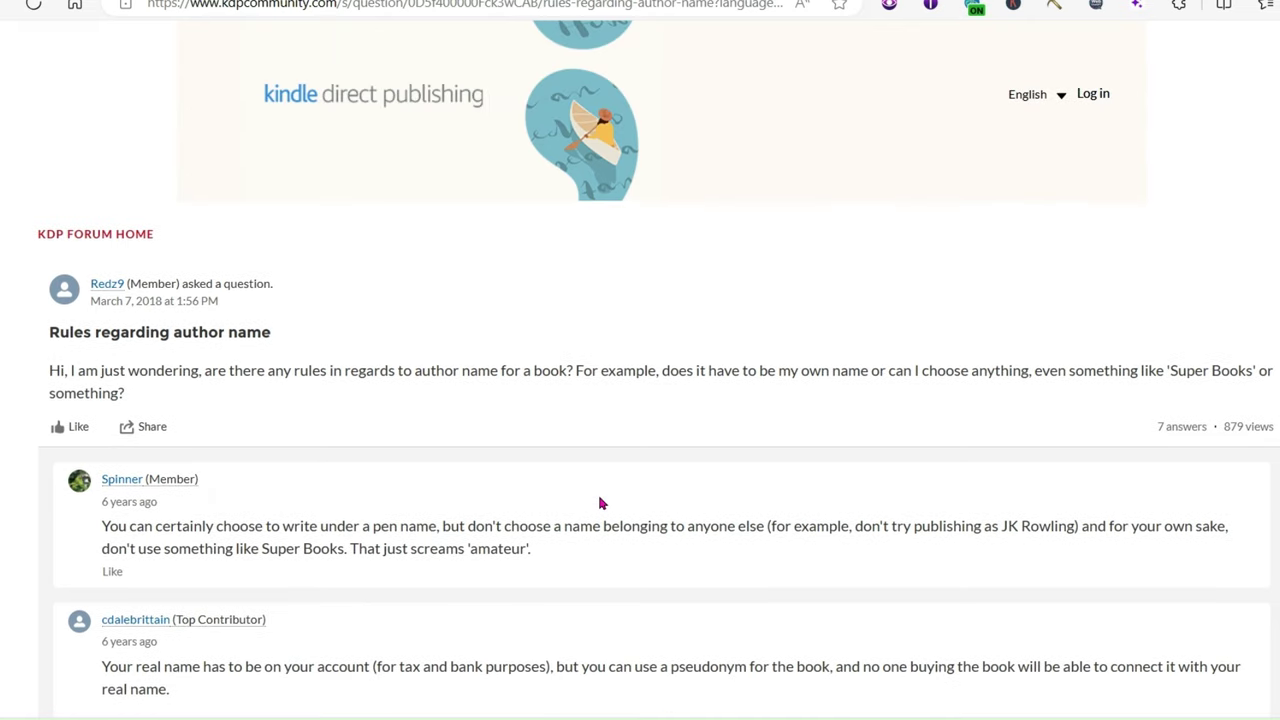
{"action": "scroll", "coordinate": [601, 503], "scroll_direction": "down", "scroll_amount": 2}
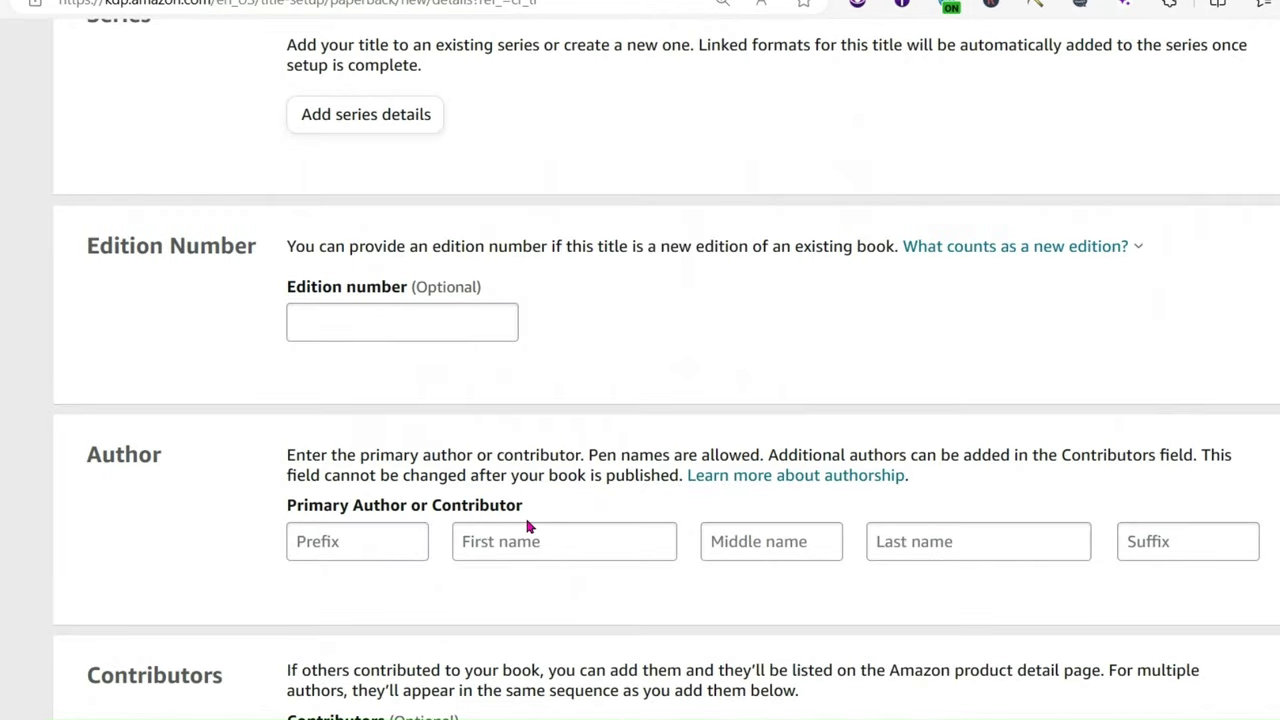
Step: Review the book's Description section, check its paragraph format options and place the cursor in the description text area
{"action": "scroll", "coordinate": [529, 526], "scroll_direction": "down", "scroll_amount": 6}
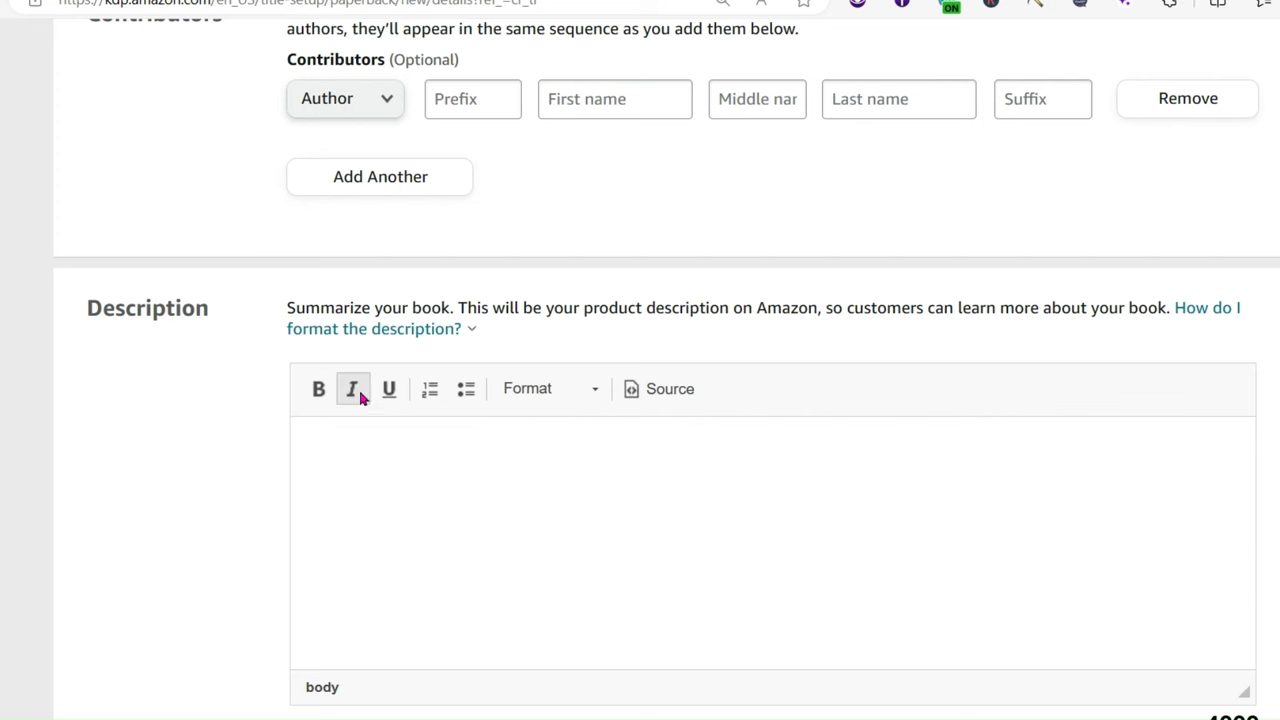
{"action": "left_click", "coordinate": [524, 401]}
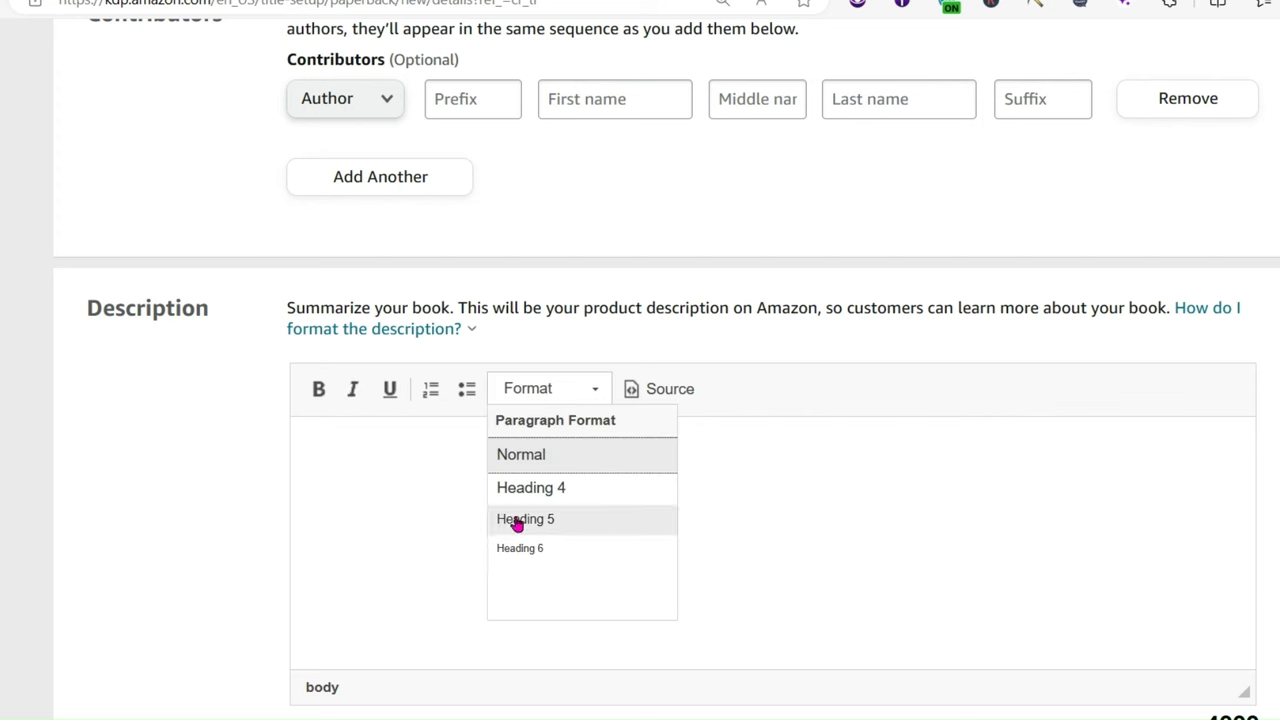
{"action": "left_click", "coordinate": [400, 558]}
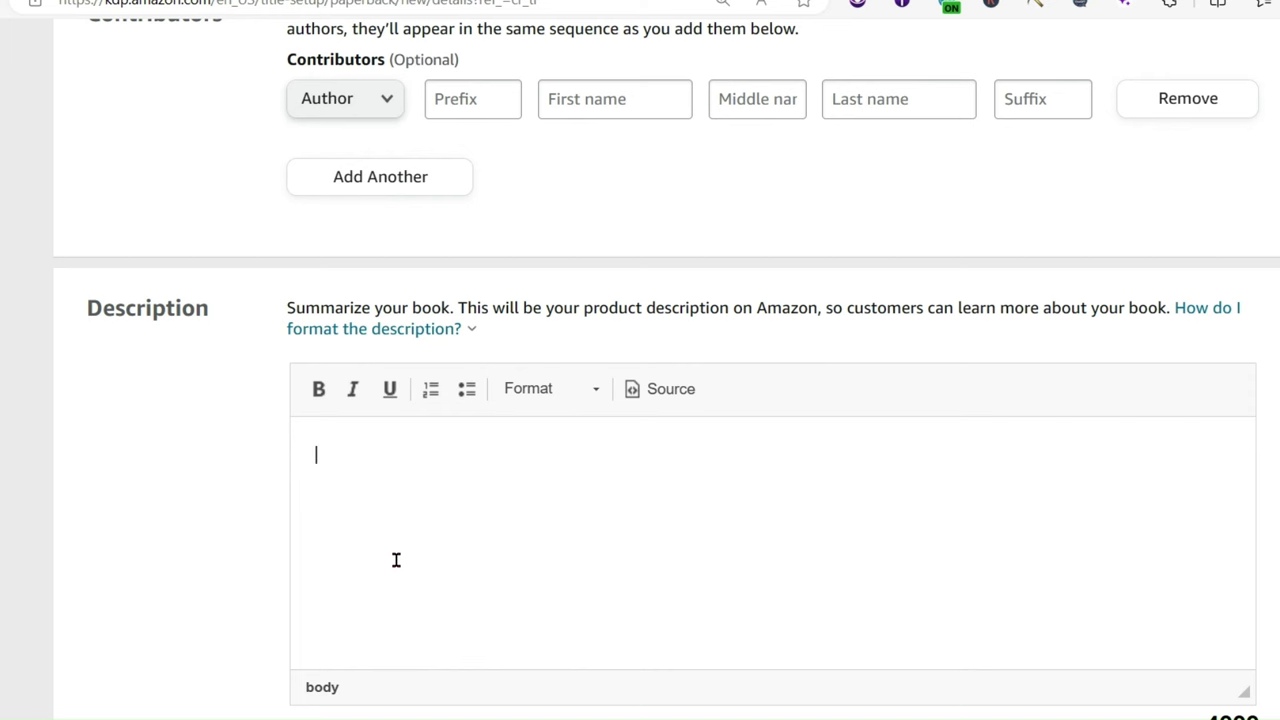
Step: Declare ownership of the copyright and necessary publishing rights, and read the explanation of a public domain work
{"action": "scroll", "coordinate": [396, 560], "scroll_direction": "down", "scroll_amount": 3}
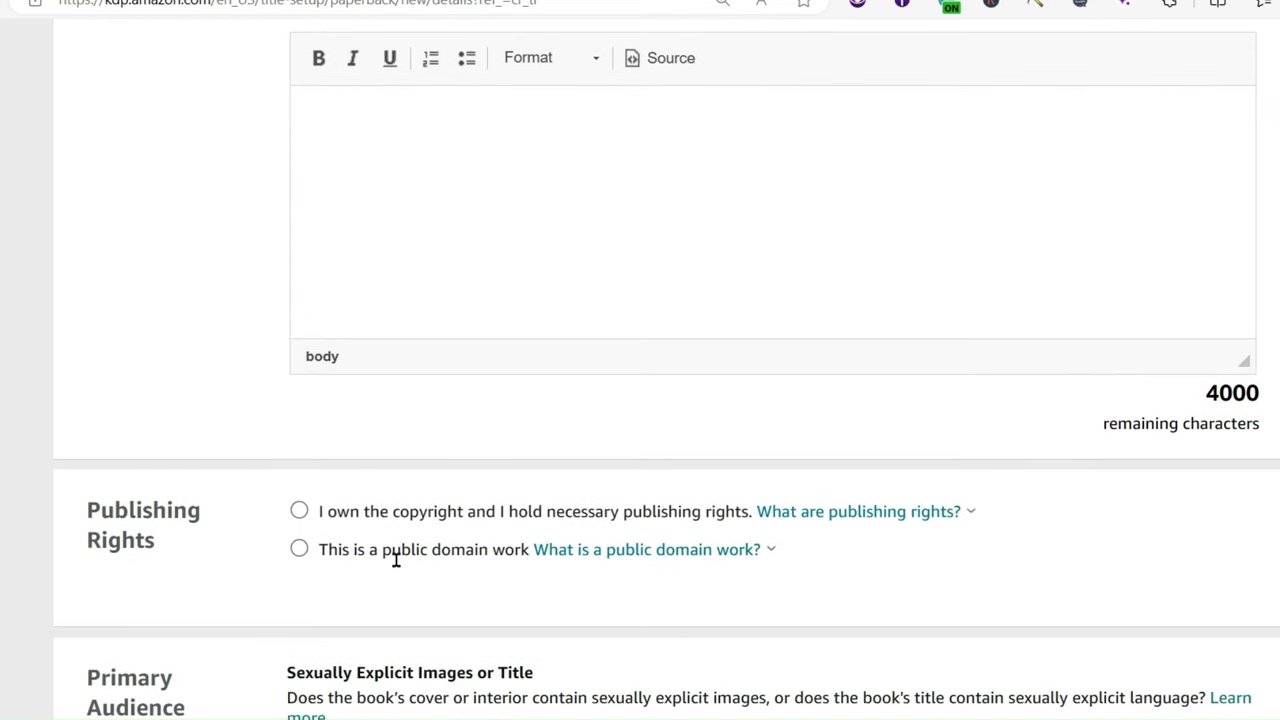
{"action": "left_click", "coordinate": [300, 514]}
{"action": "scroll", "coordinate": [765, 568], "scroll_direction": "down", "scroll_amount": 2}
{"action": "left_click", "coordinate": [698, 331]}
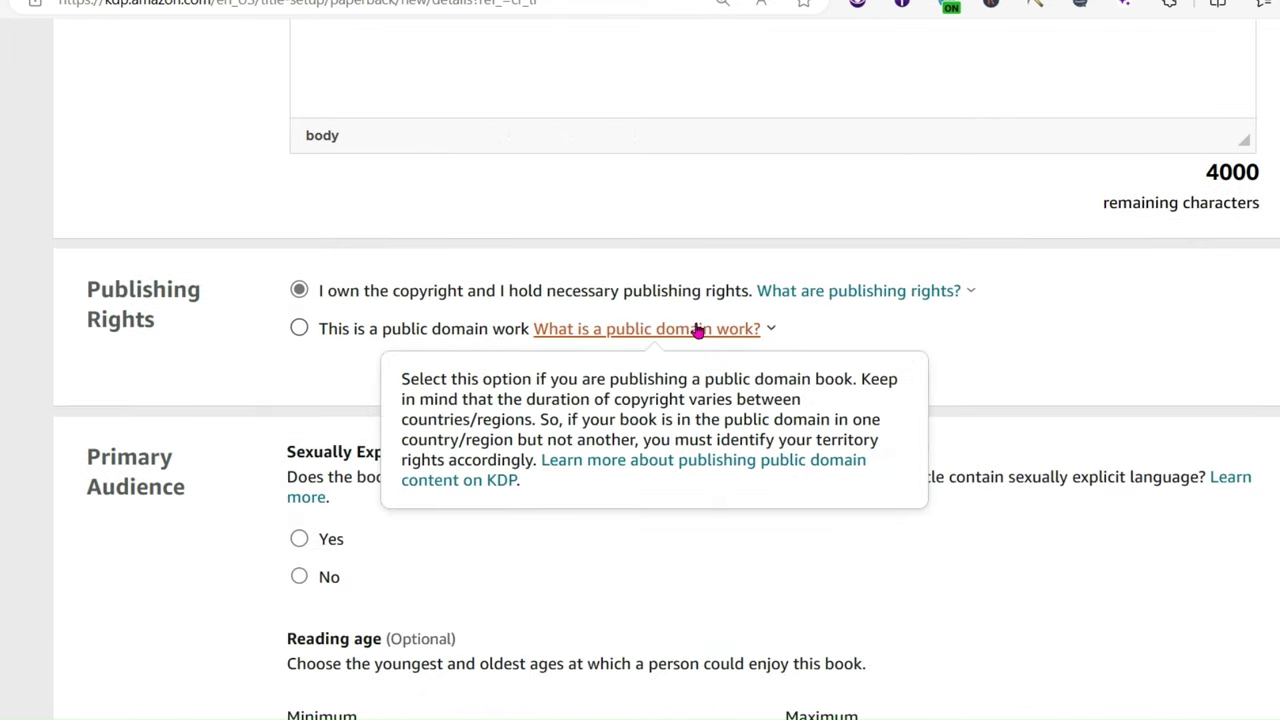
{"action": "left_click", "coordinate": [446, 565]}
{"action": "left_click", "coordinate": [300, 540]}
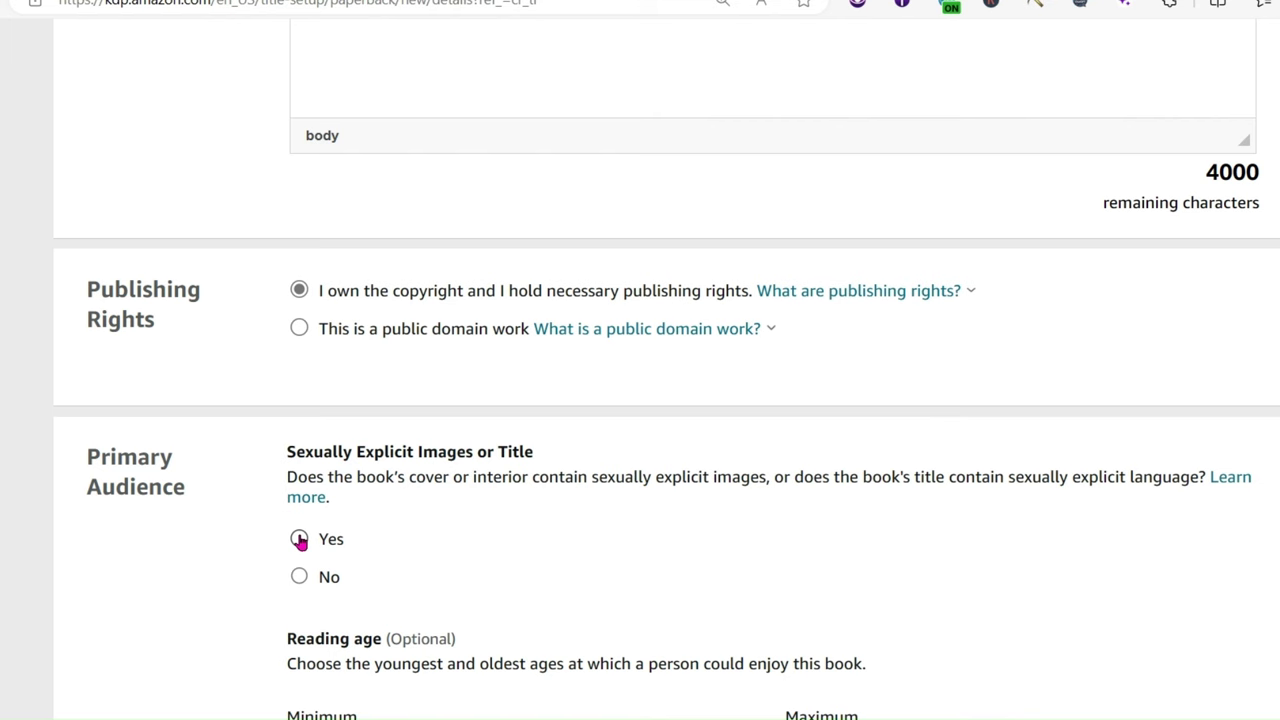
Step: Set the paperback's primary marketplace to Amazon.co.uk
{"action": "scroll", "coordinate": [305, 530], "scroll_direction": "down", "scroll_amount": 2}
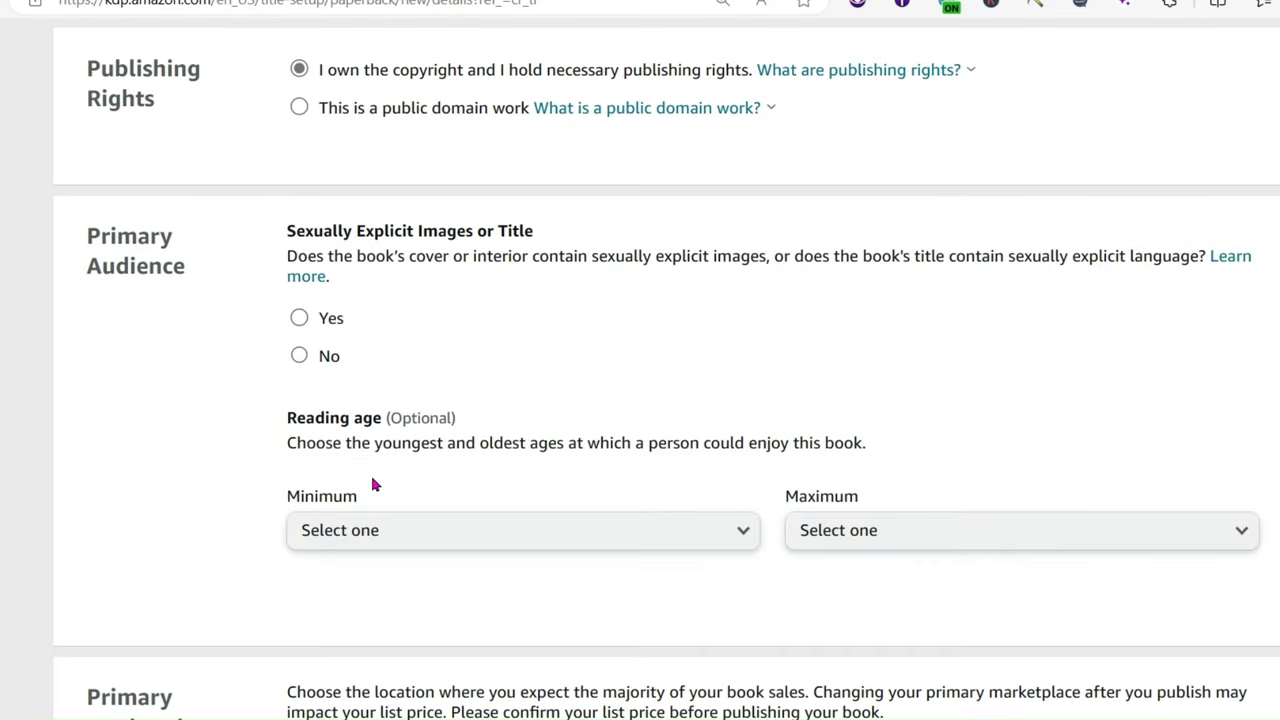
{"action": "scroll", "coordinate": [372, 484], "scroll_direction": "down", "scroll_amount": 4}
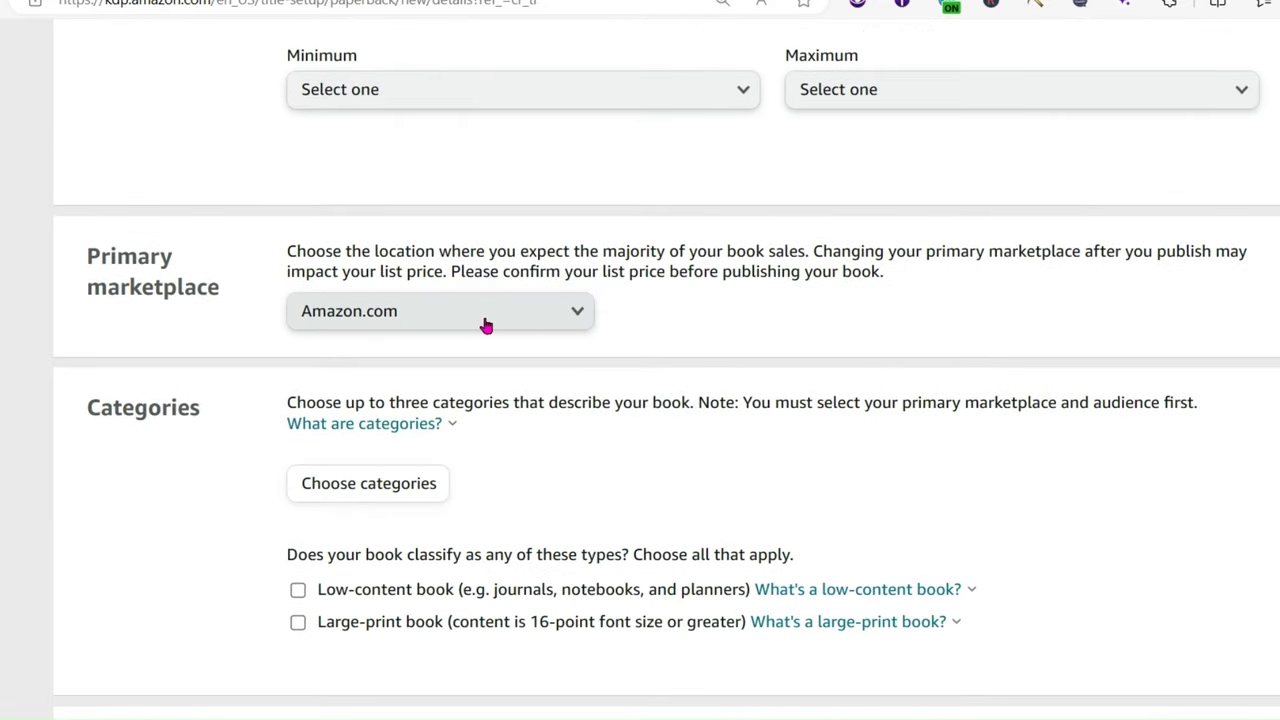
{"action": "left_click", "coordinate": [486, 325]}
{"action": "left_click", "coordinate": [486, 325]}
{"action": "left_click", "coordinate": [486, 325]}
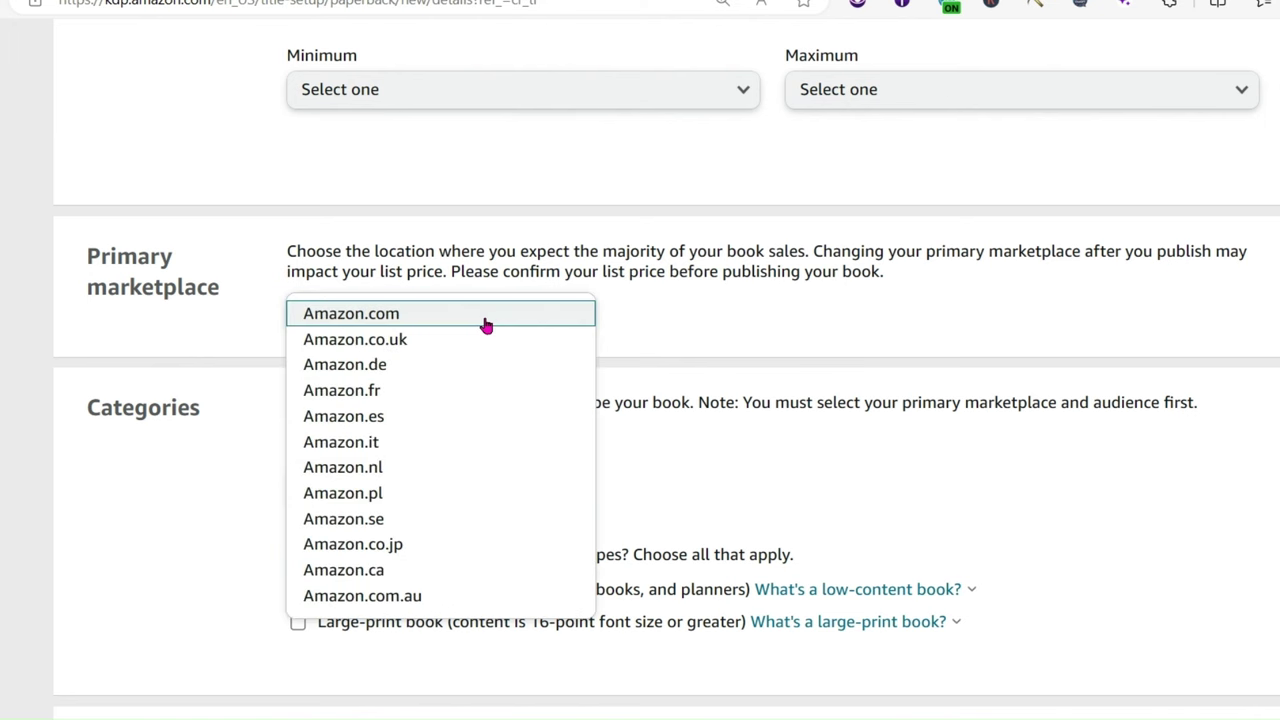
{"action": "left_click", "coordinate": [430, 348]}
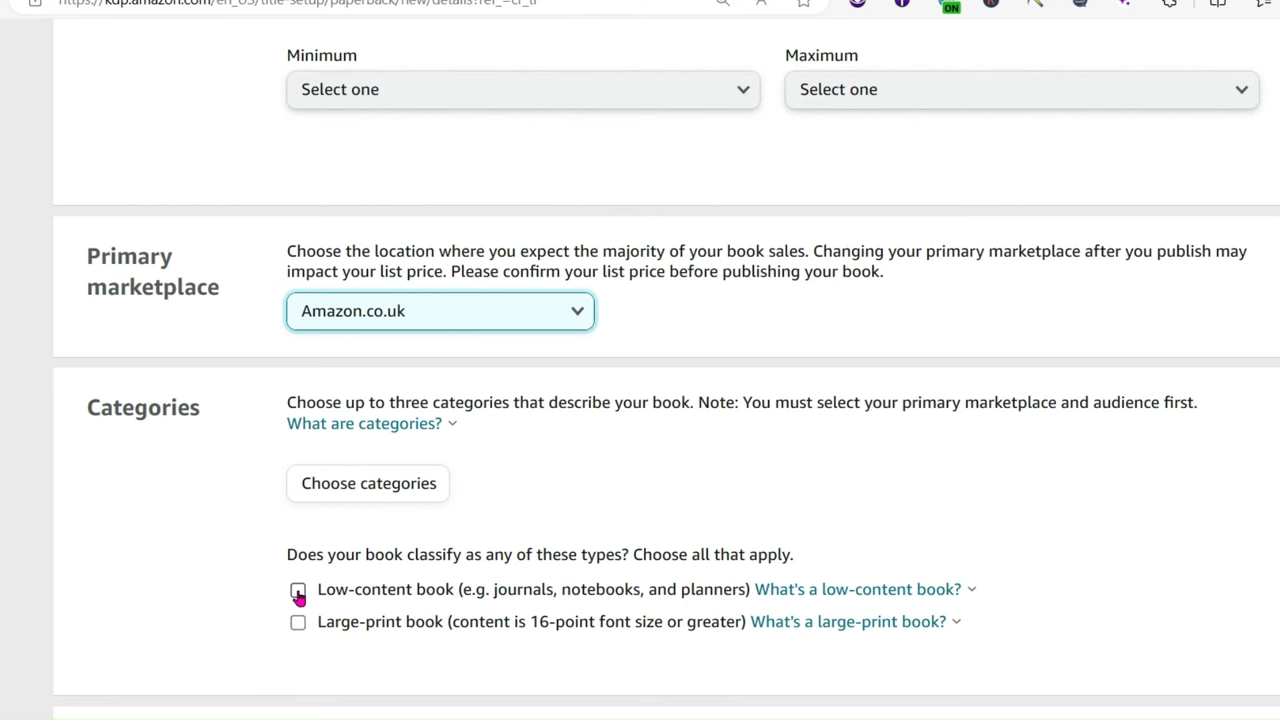
Step: Read the explanation of low-content books and check the gardening keyword results in Publisher Rocket before returning to the KDP form
{"action": "left_click", "coordinate": [880, 591]}
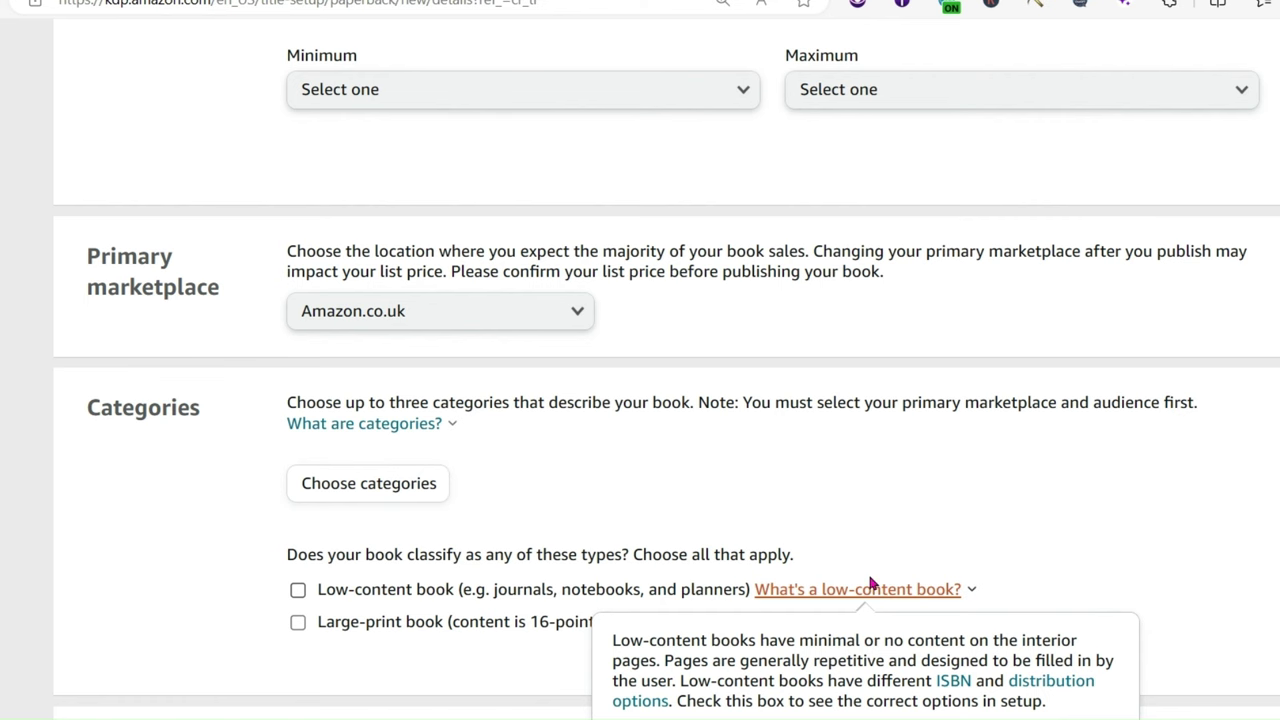
{"action": "scroll", "coordinate": [540, 480], "scroll_direction": "down", "scroll_amount": 3}
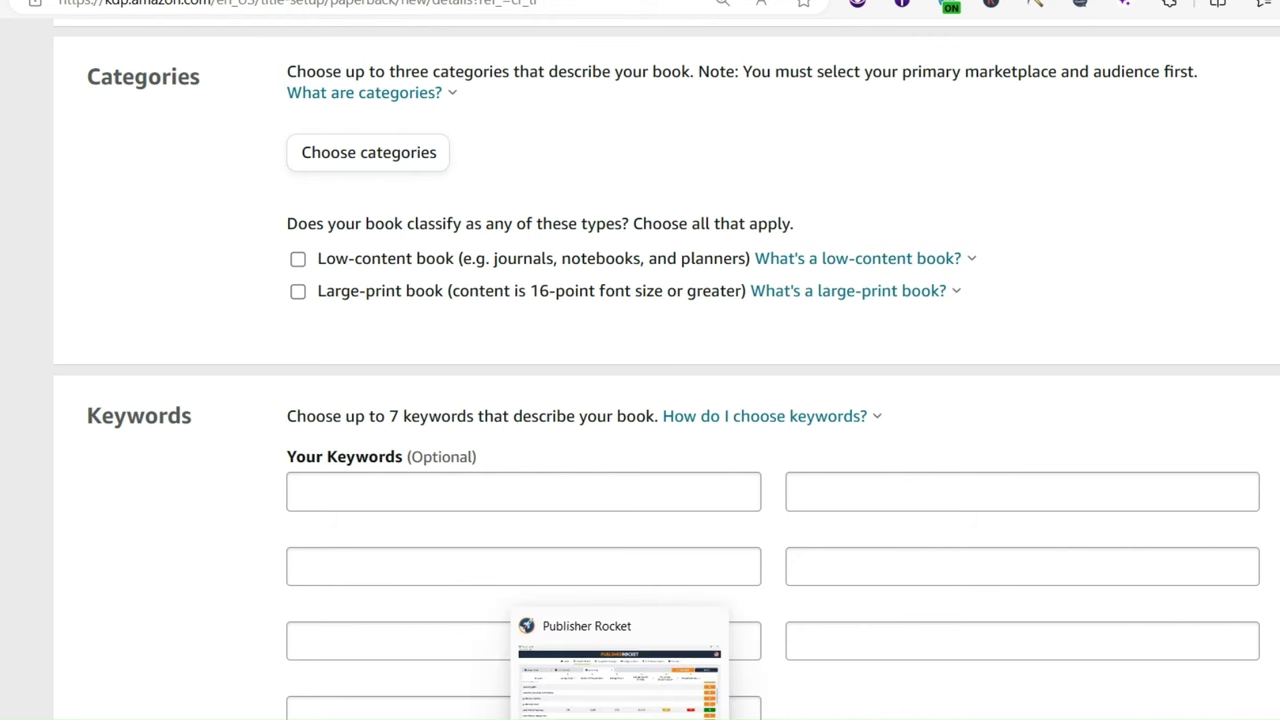
{"action": "left_click", "coordinate": [620, 680]}
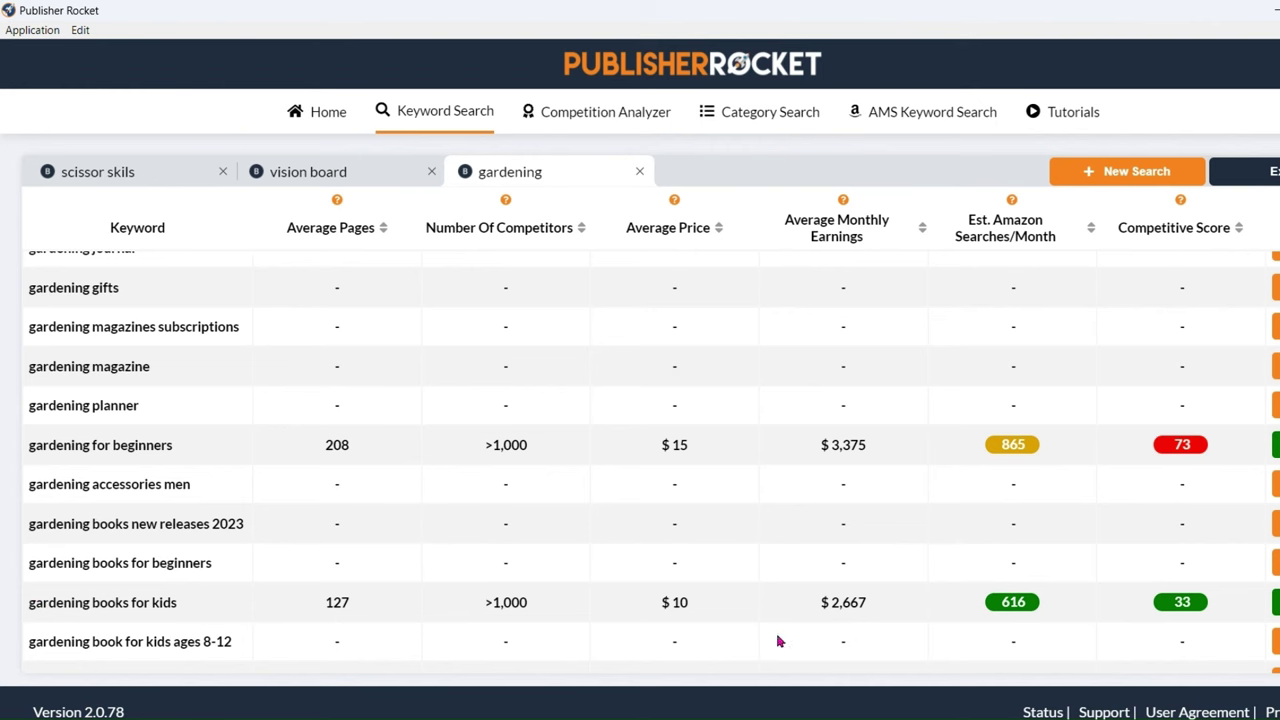
{"action": "mouse_move", "coordinate": [676, 719]}
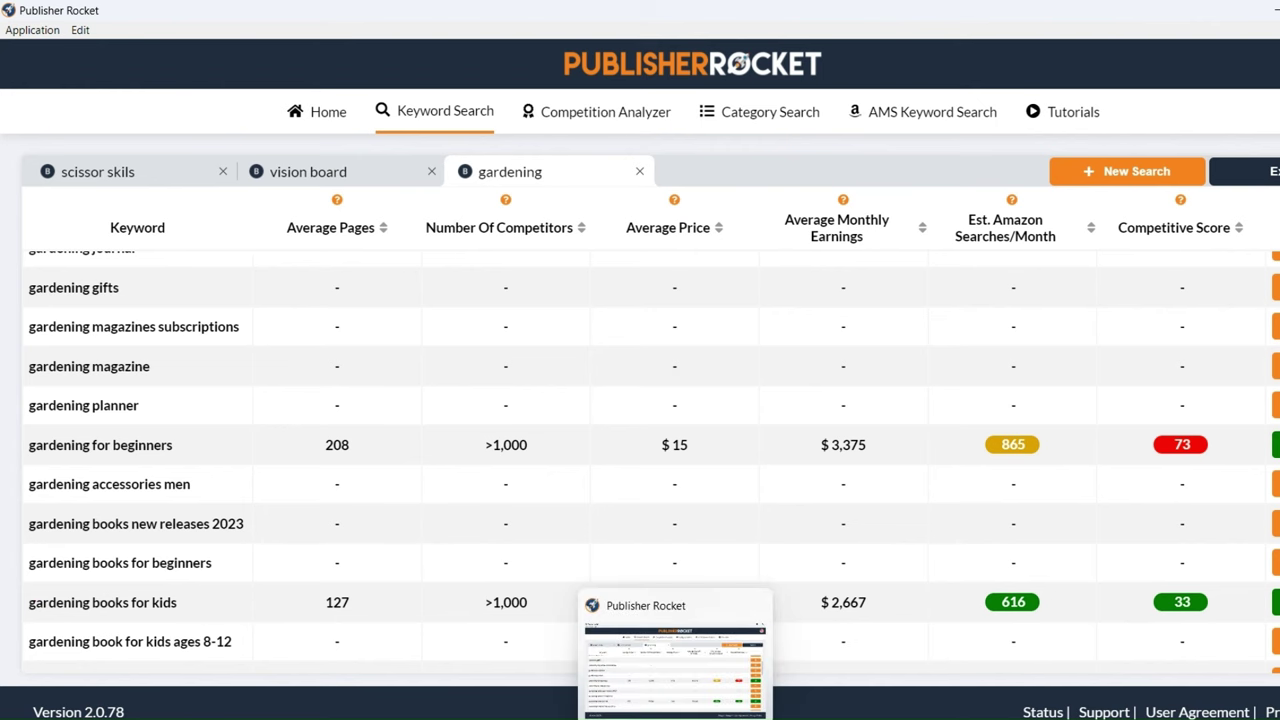
{"action": "left_click", "coordinate": [600, 712]}
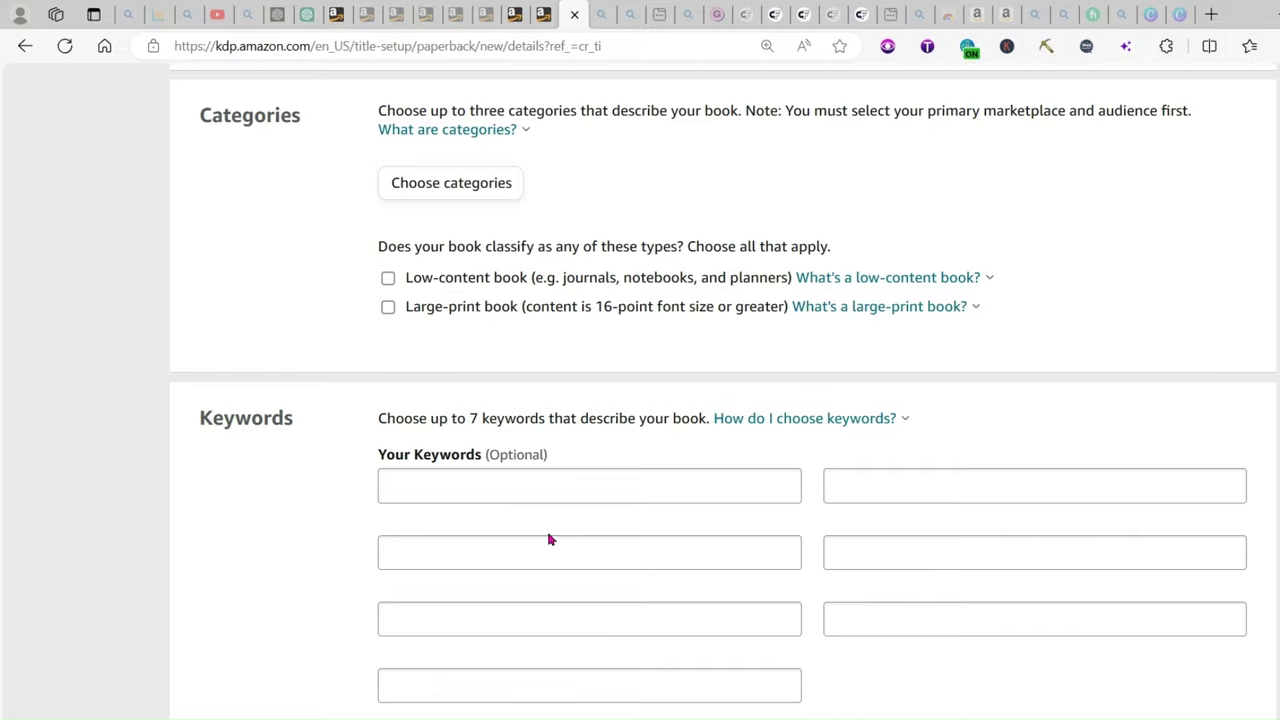
Step: Look over the publication and release date options, and save the paperback details to continue to the Content stage
{"action": "scroll", "coordinate": [551, 538], "scroll_direction": "down", "scroll_amount": 3}
{"action": "scroll", "coordinate": [548, 540], "scroll_direction": "up", "scroll_amount": 1}
{"action": "left_click", "coordinate": [438, 190]}
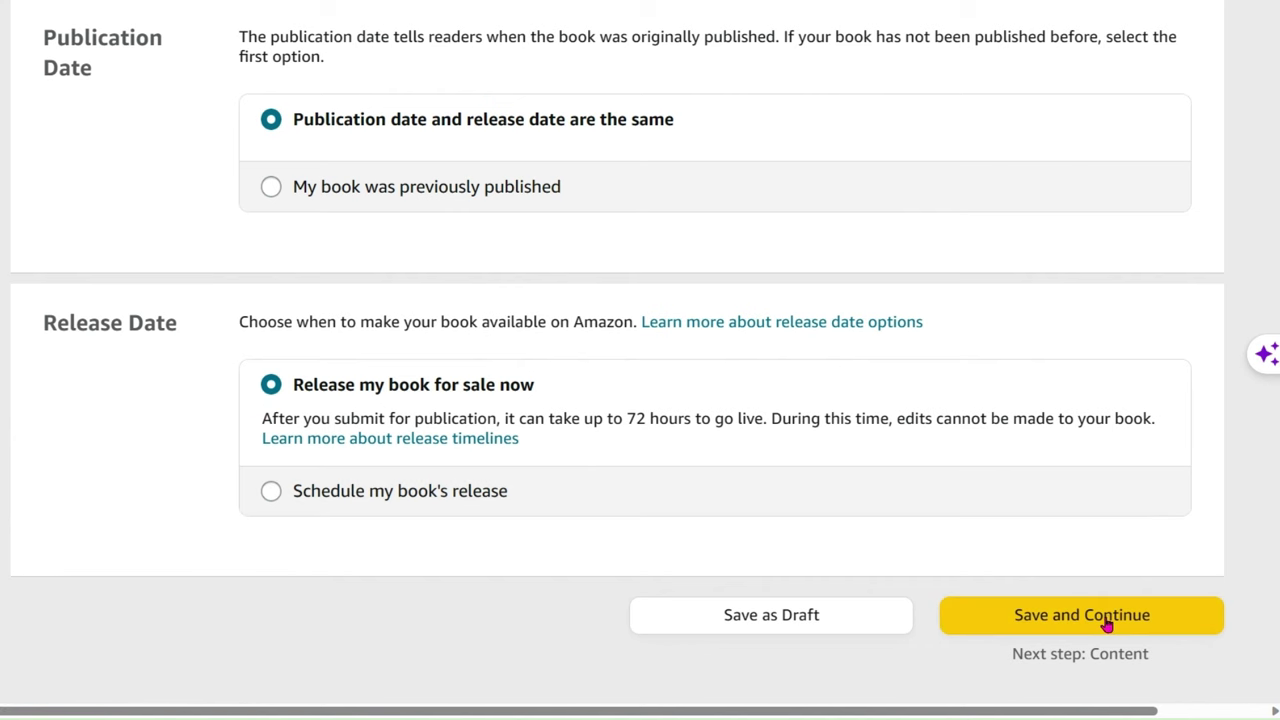
{"action": "left_click", "coordinate": [1107, 624]}
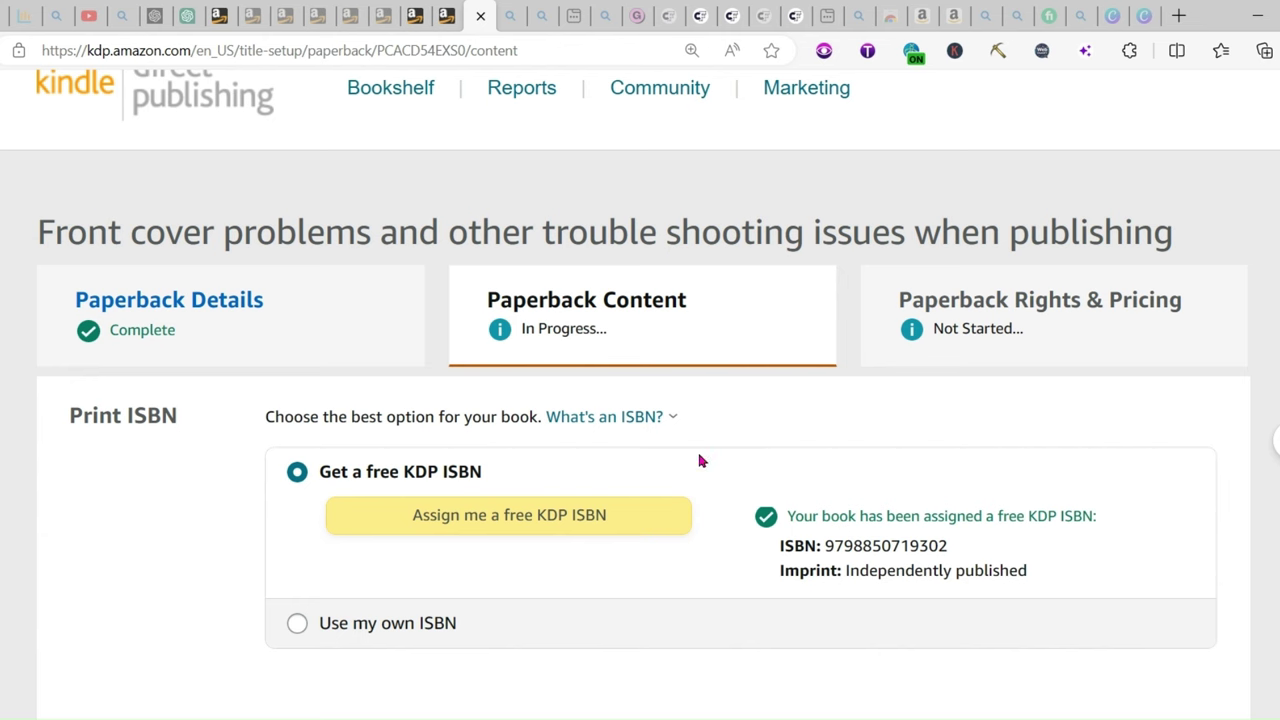
Step: Choose the free KDP ISBN option for the paperback and set its trim size to 8.5 x 11 in
{"action": "left_click", "coordinate": [296, 478]}
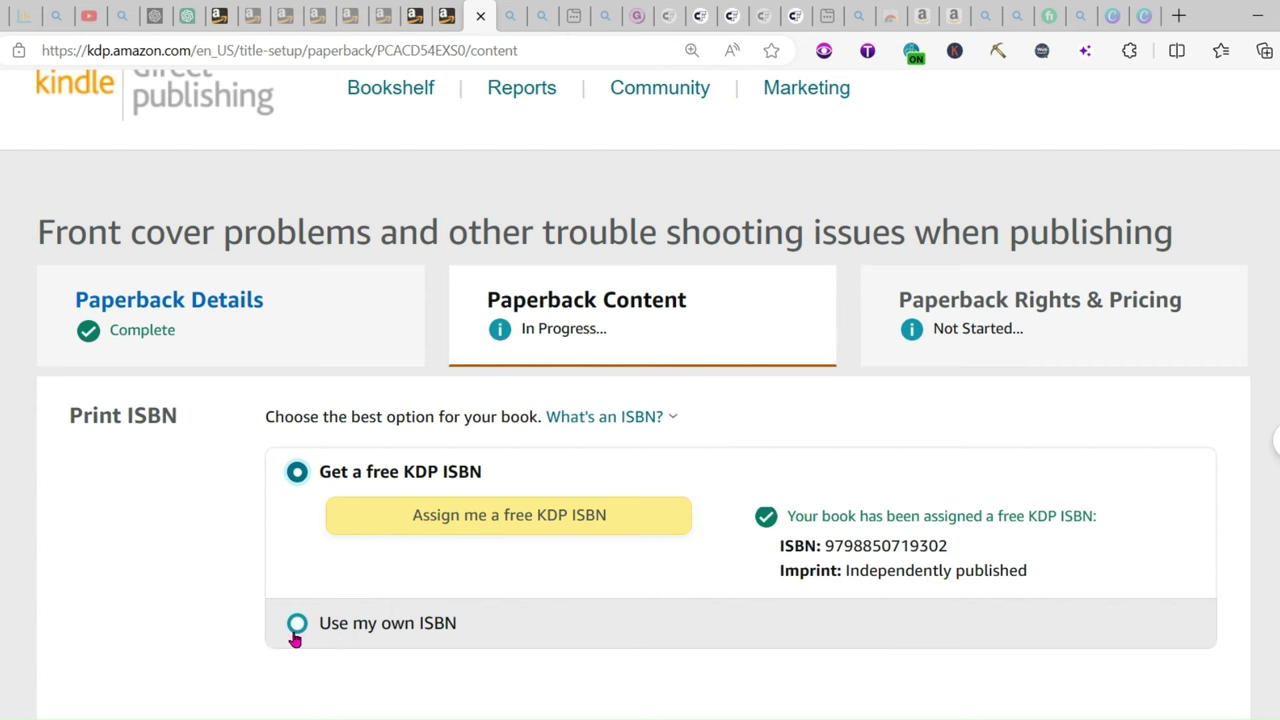
{"action": "scroll", "coordinate": [295, 638], "scroll_direction": "down", "scroll_amount": 5}
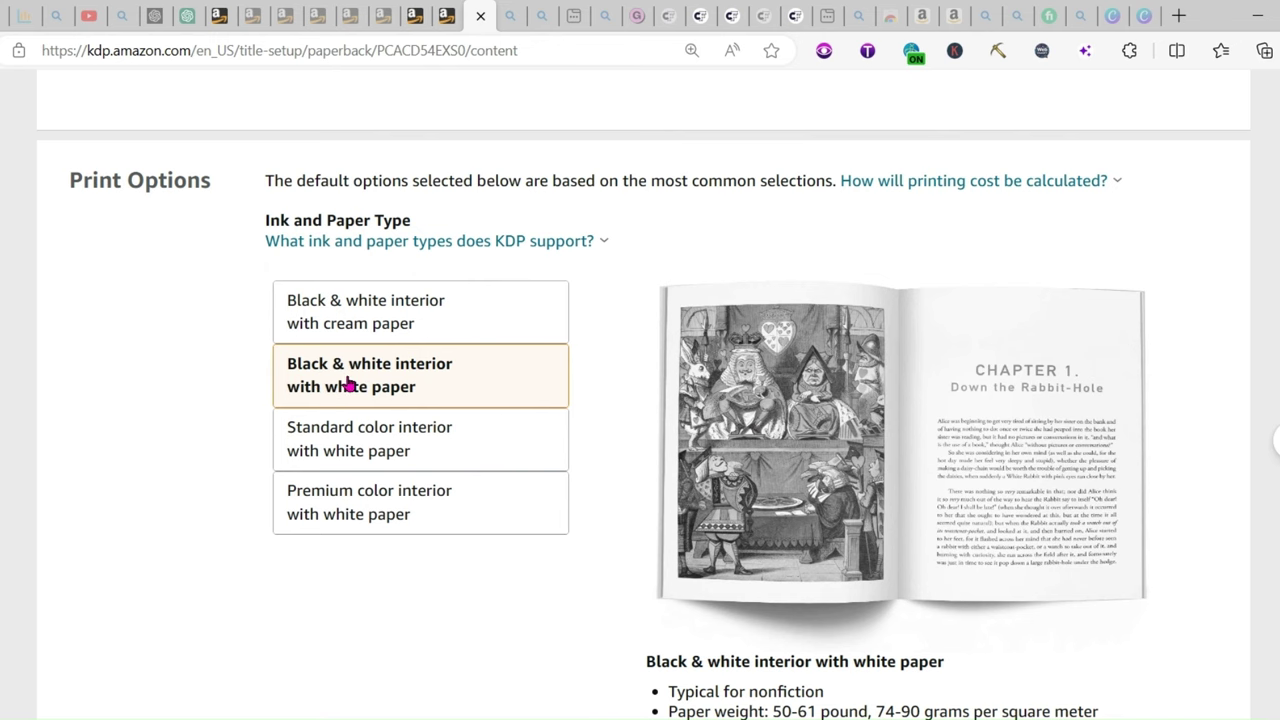
{"action": "scroll", "coordinate": [346, 380], "scroll_direction": "down", "scroll_amount": 4}
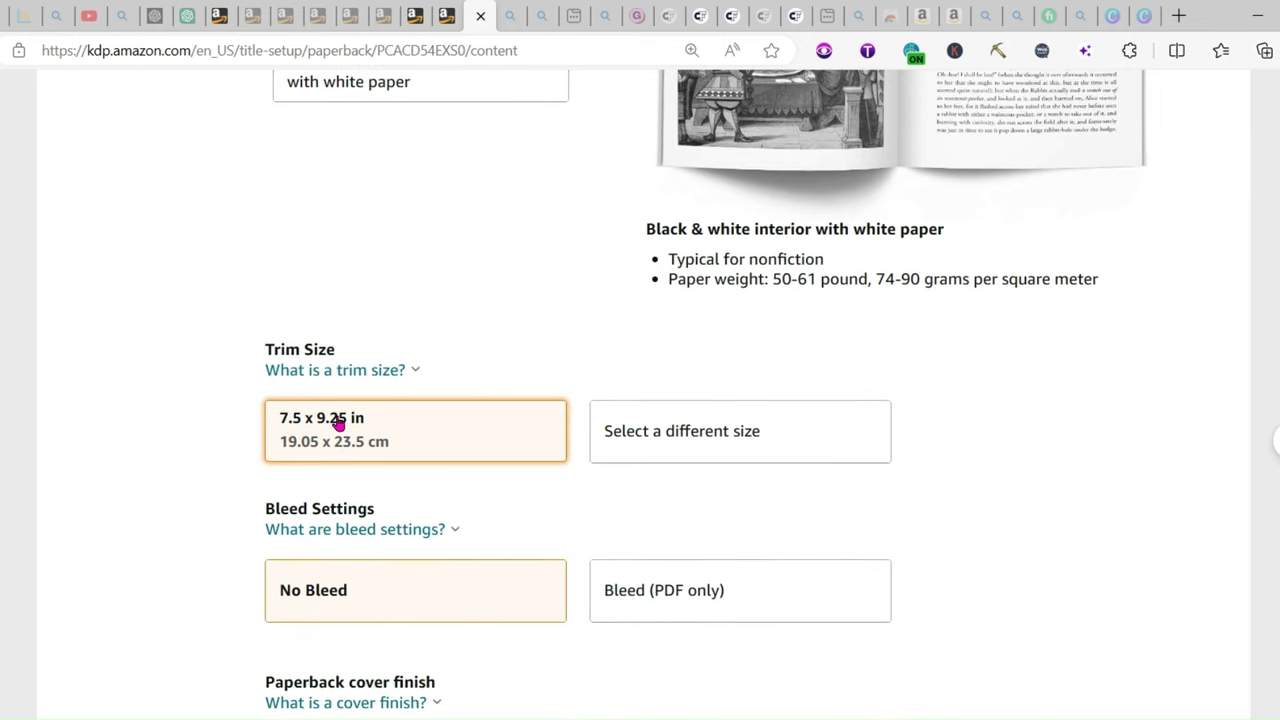
{"action": "left_click", "coordinate": [630, 430]}
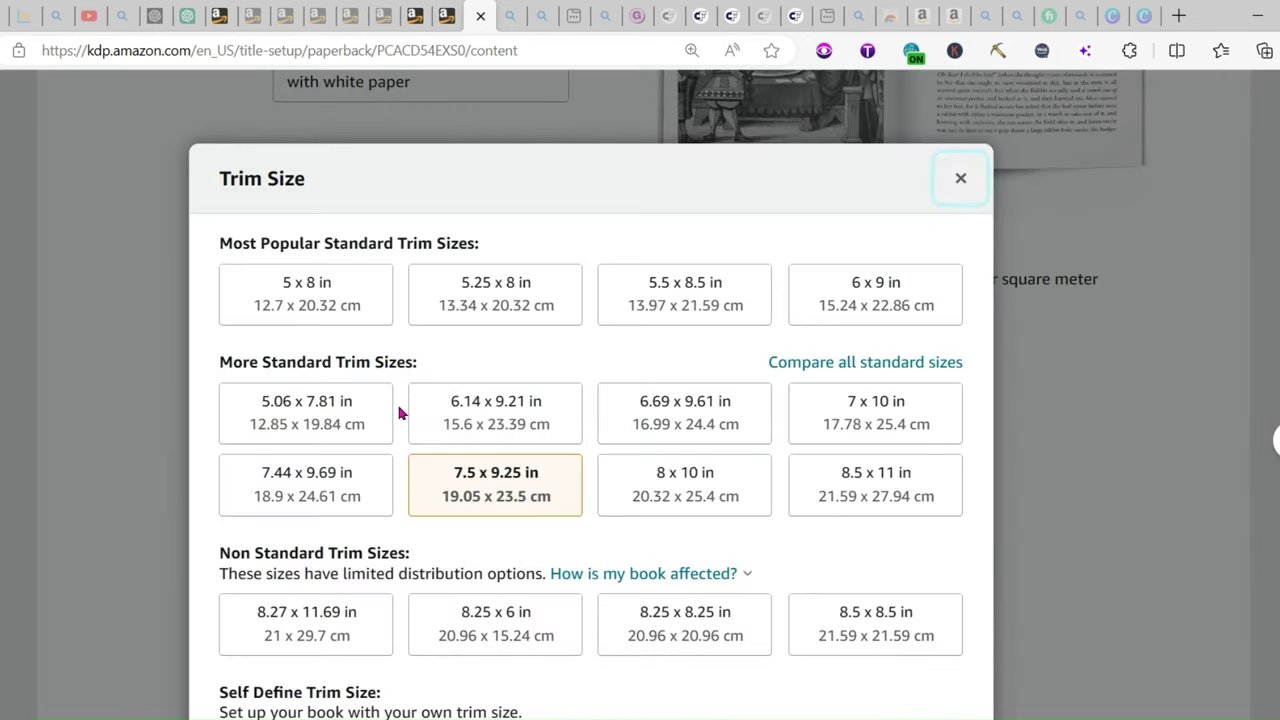
{"action": "left_click", "coordinate": [875, 485]}
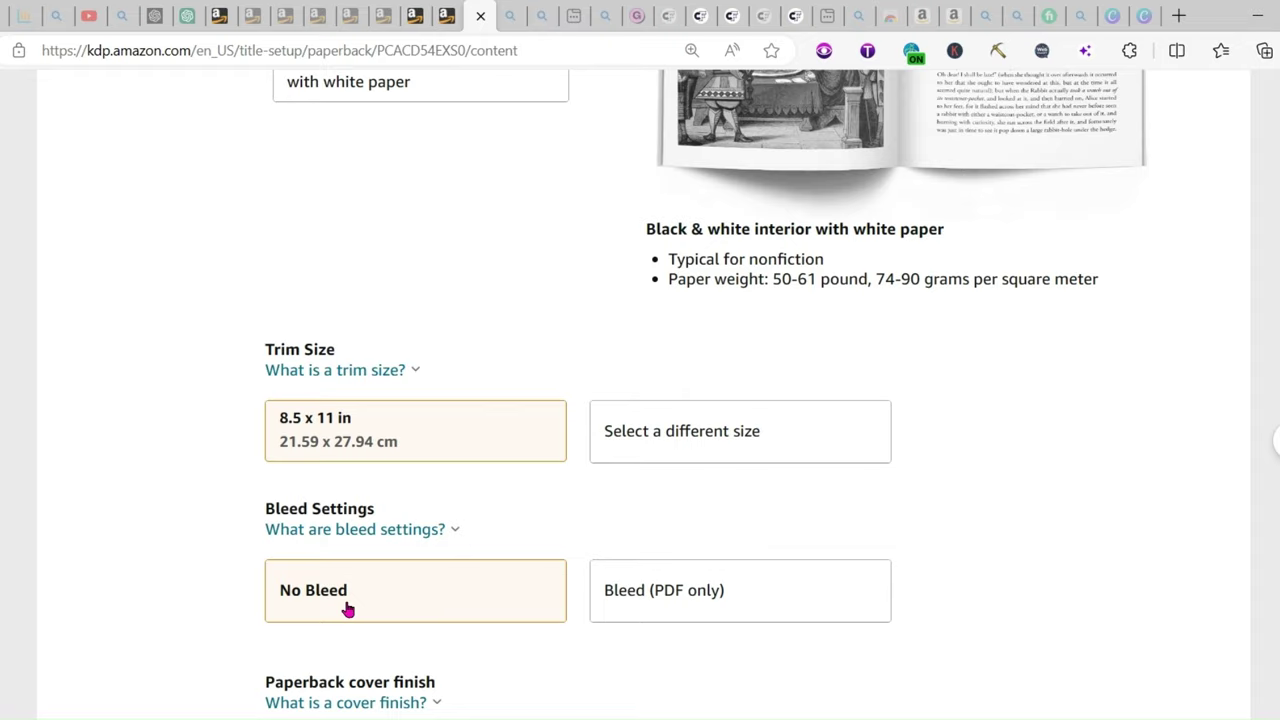
Step: Review the bleed settings, cover finish, manuscript upload and book cover sections, including the barcode option
{"action": "scroll", "coordinate": [880, 420], "scroll_direction": "up", "scroll_amount": 3}
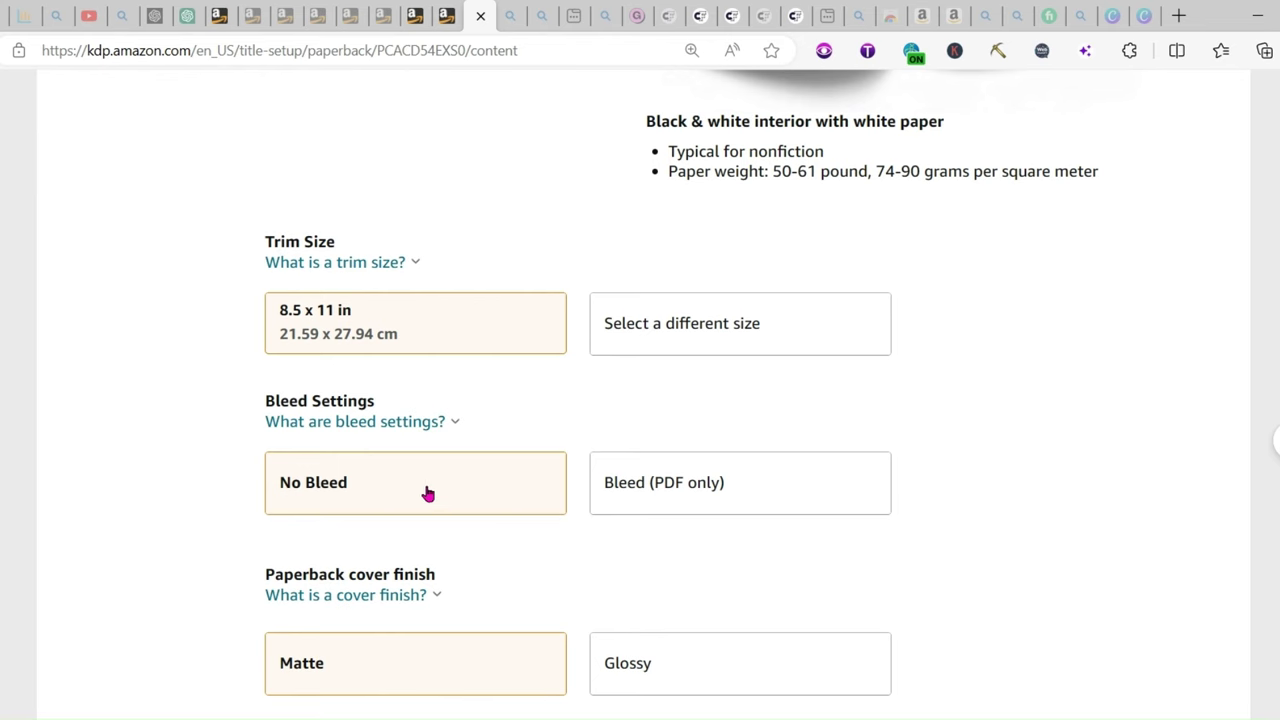
{"action": "scroll", "coordinate": [437, 529], "scroll_direction": "down", "scroll_amount": 1}
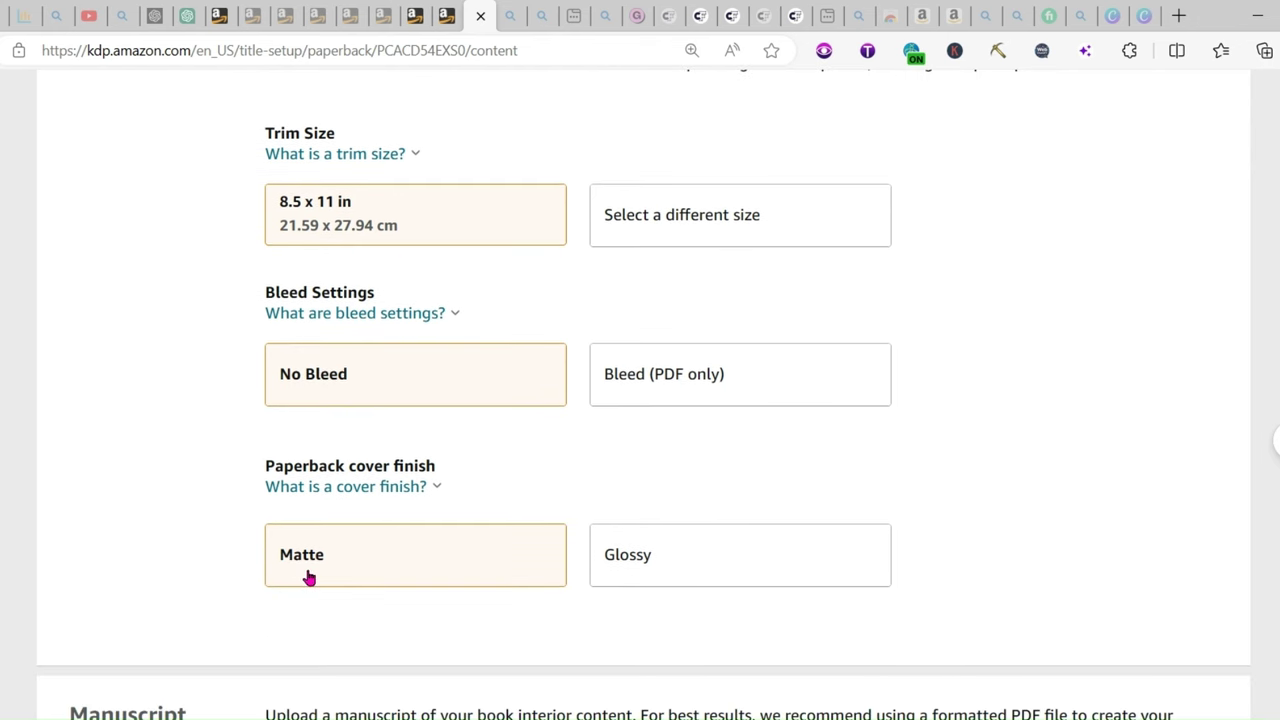
{"action": "scroll", "coordinate": [681, 509], "scroll_direction": "down", "scroll_amount": 4}
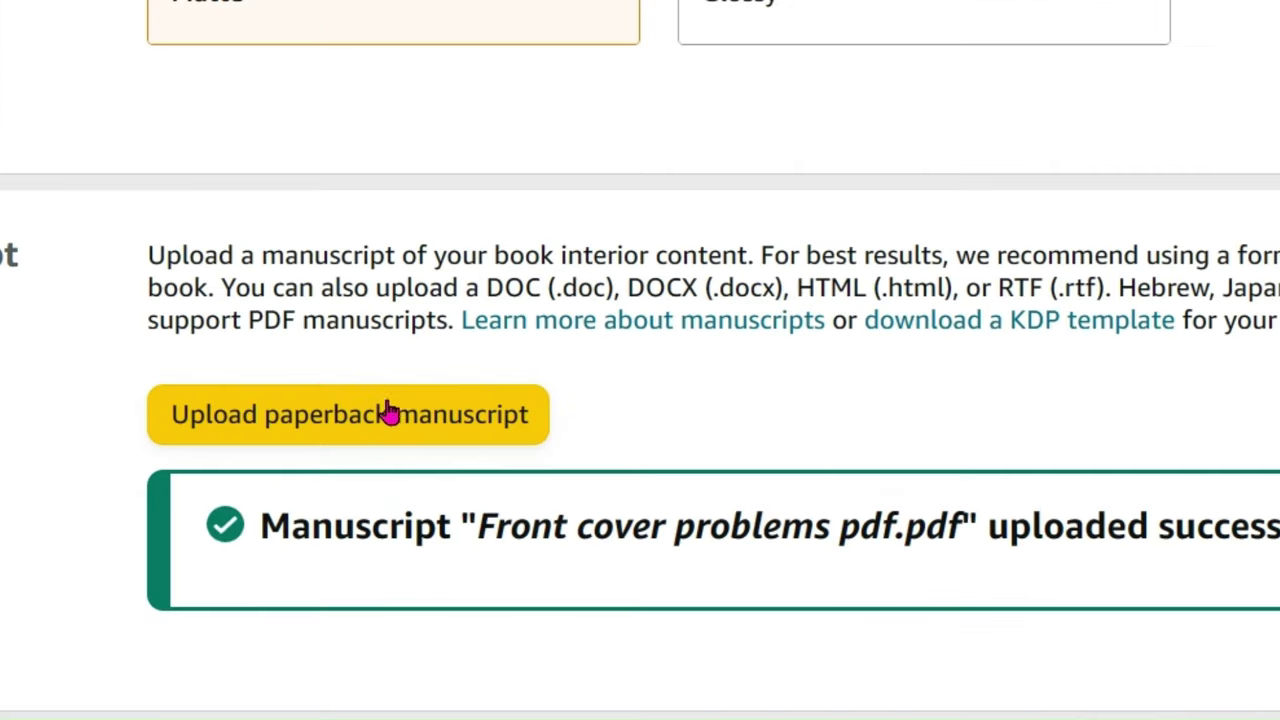
{"action": "left_click", "coordinate": [457, 434]}
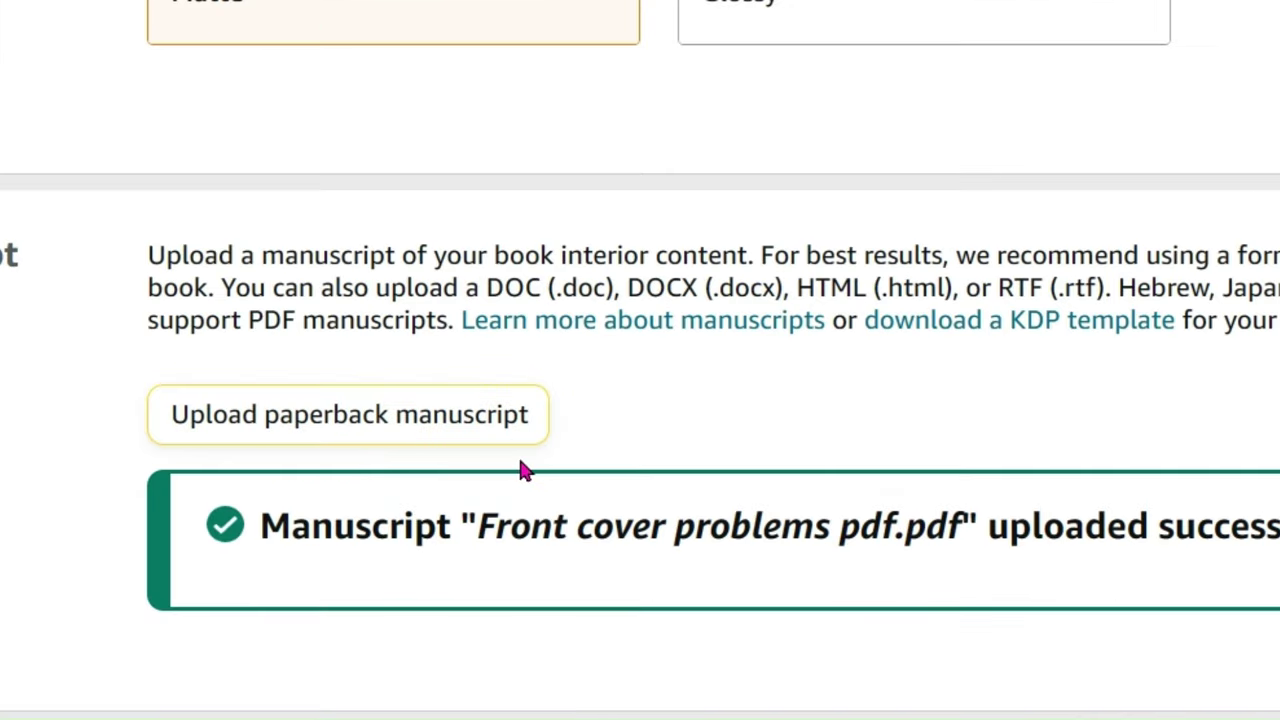
{"action": "scroll", "coordinate": [523, 475], "scroll_direction": "down", "scroll_amount": 3}
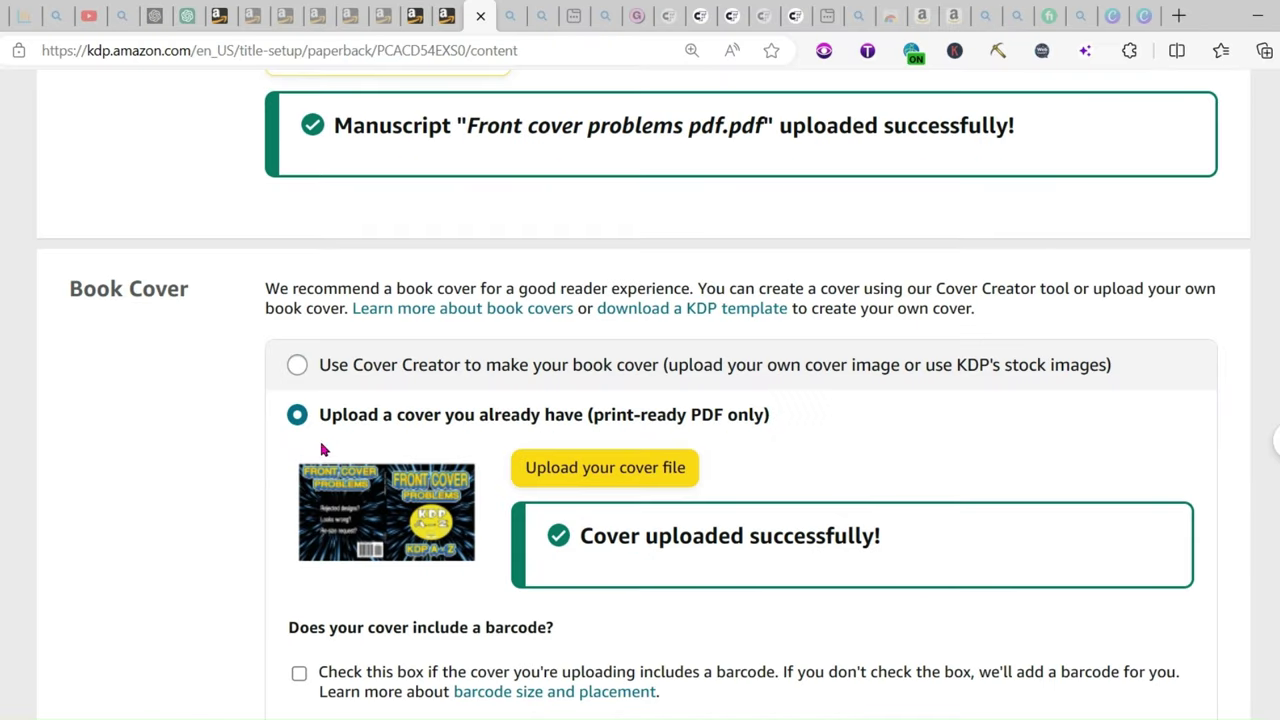
{"action": "scroll", "coordinate": [310, 361], "scroll_direction": "down", "scroll_amount": 2}
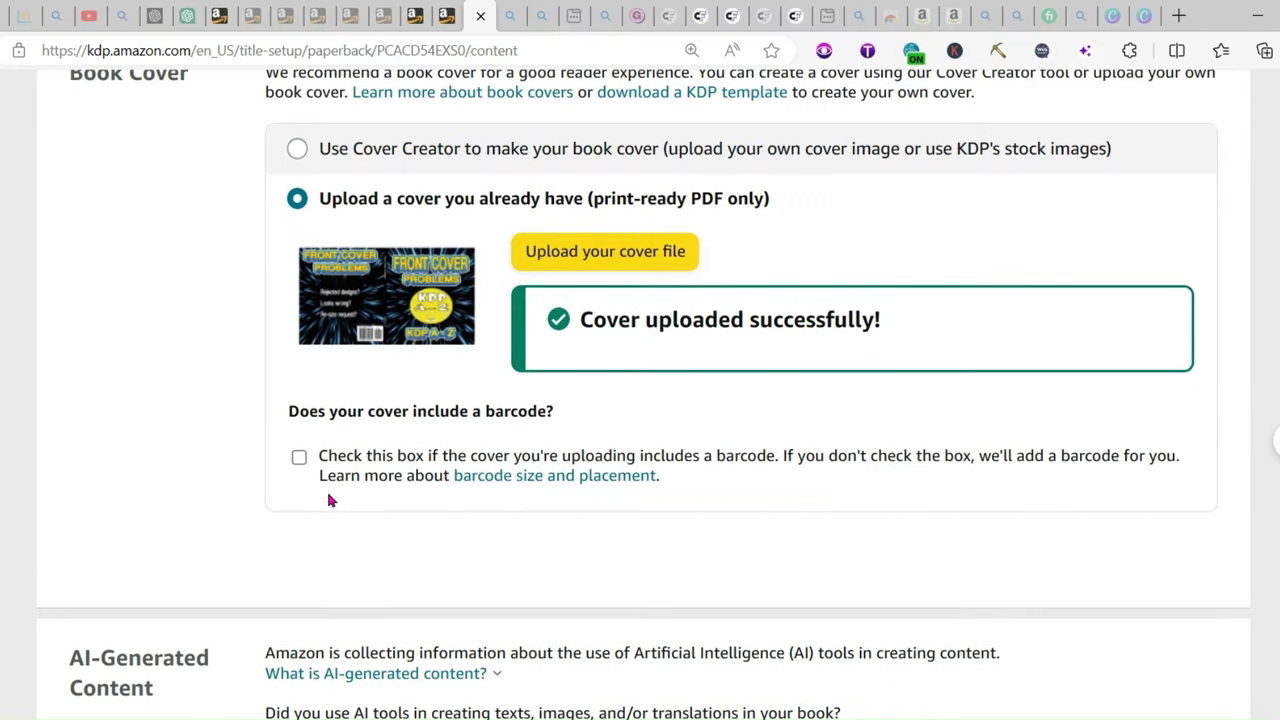
{"action": "scroll", "coordinate": [384, 306], "scroll_direction": "down", "scroll_amount": 1}
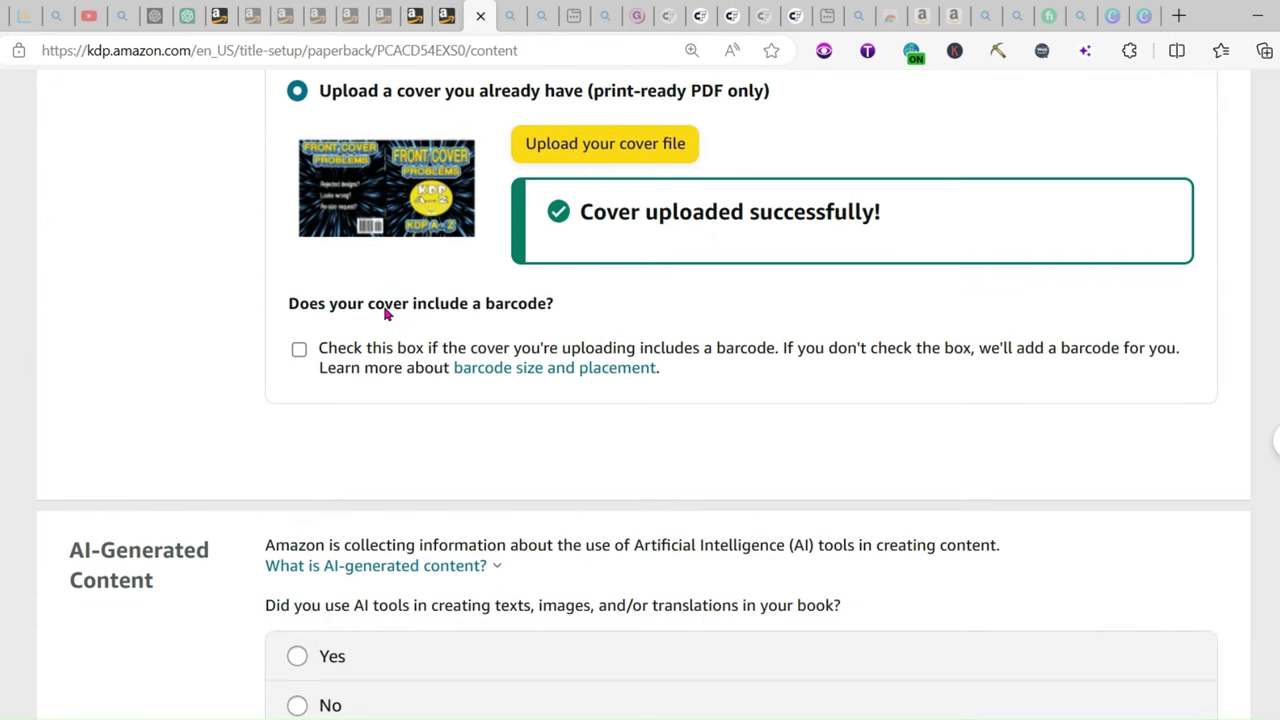
{"action": "scroll", "coordinate": [384, 306], "scroll_direction": "down", "scroll_amount": 1}
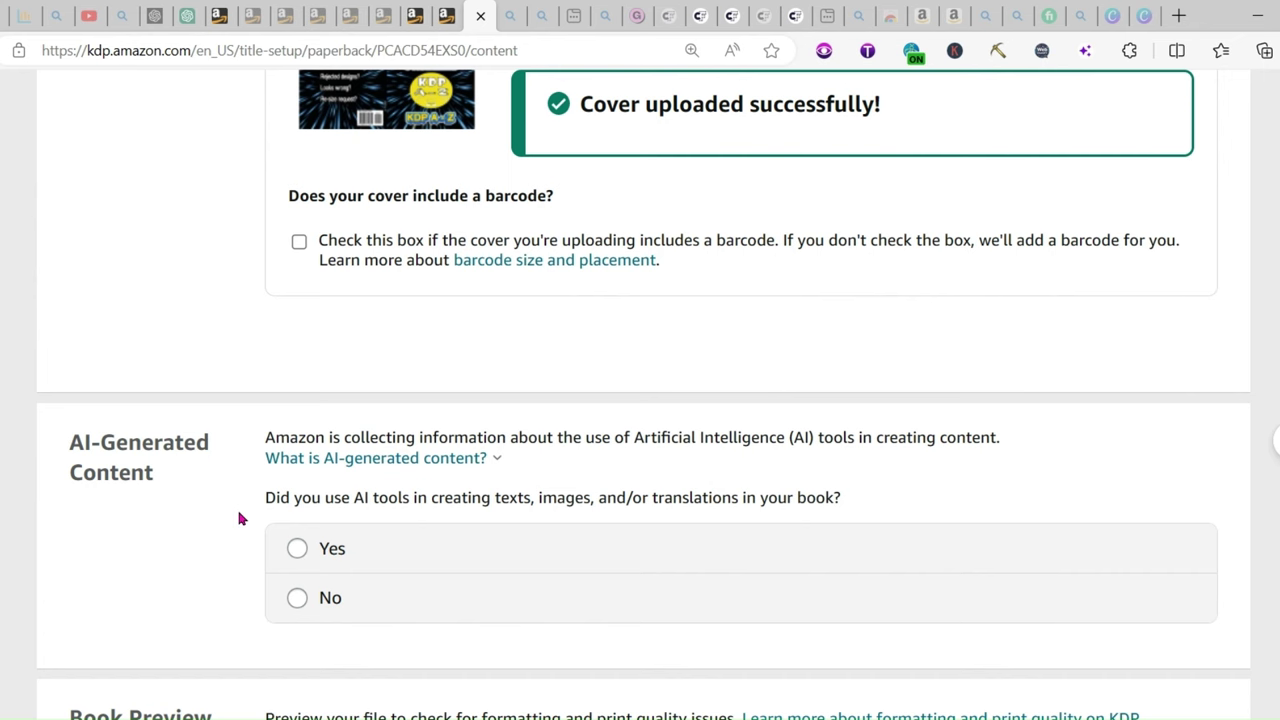
Step: Check the AI-generated content question, and launch the book previewer, continuing despite the small browser window
{"action": "left_click", "coordinate": [292, 554]}
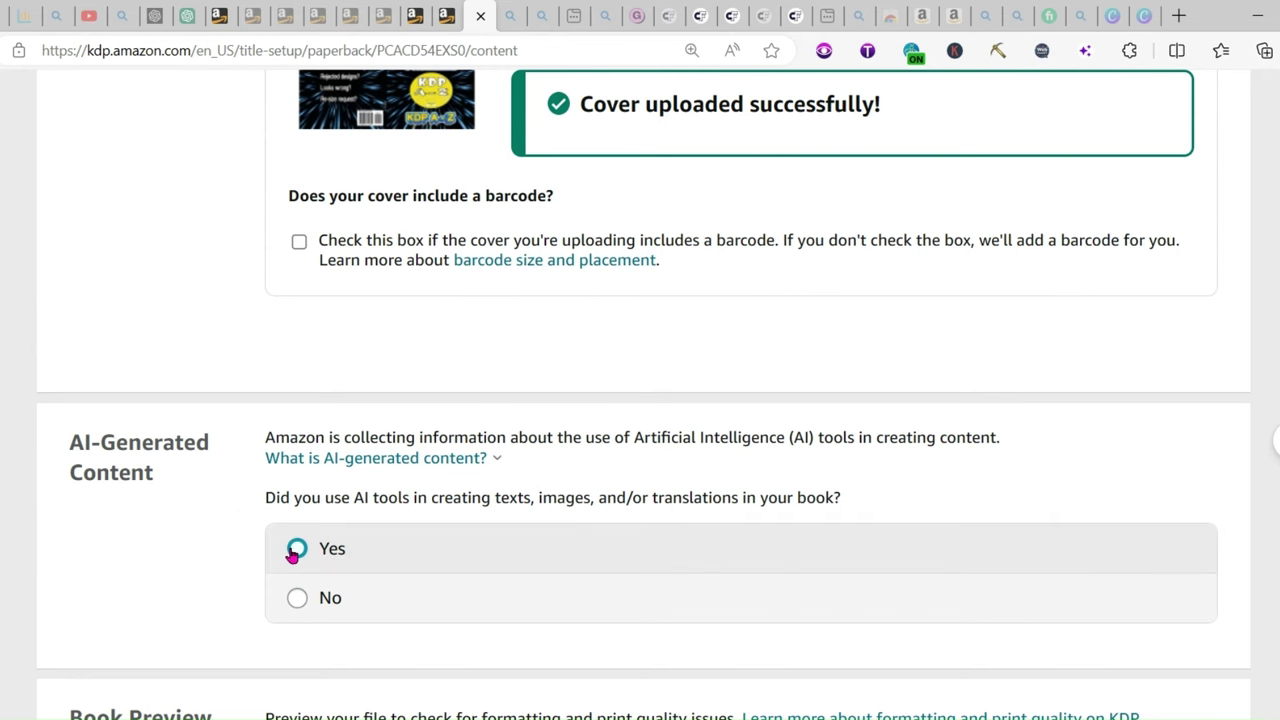
{"action": "scroll", "coordinate": [292, 554], "scroll_direction": "down", "scroll_amount": 2}
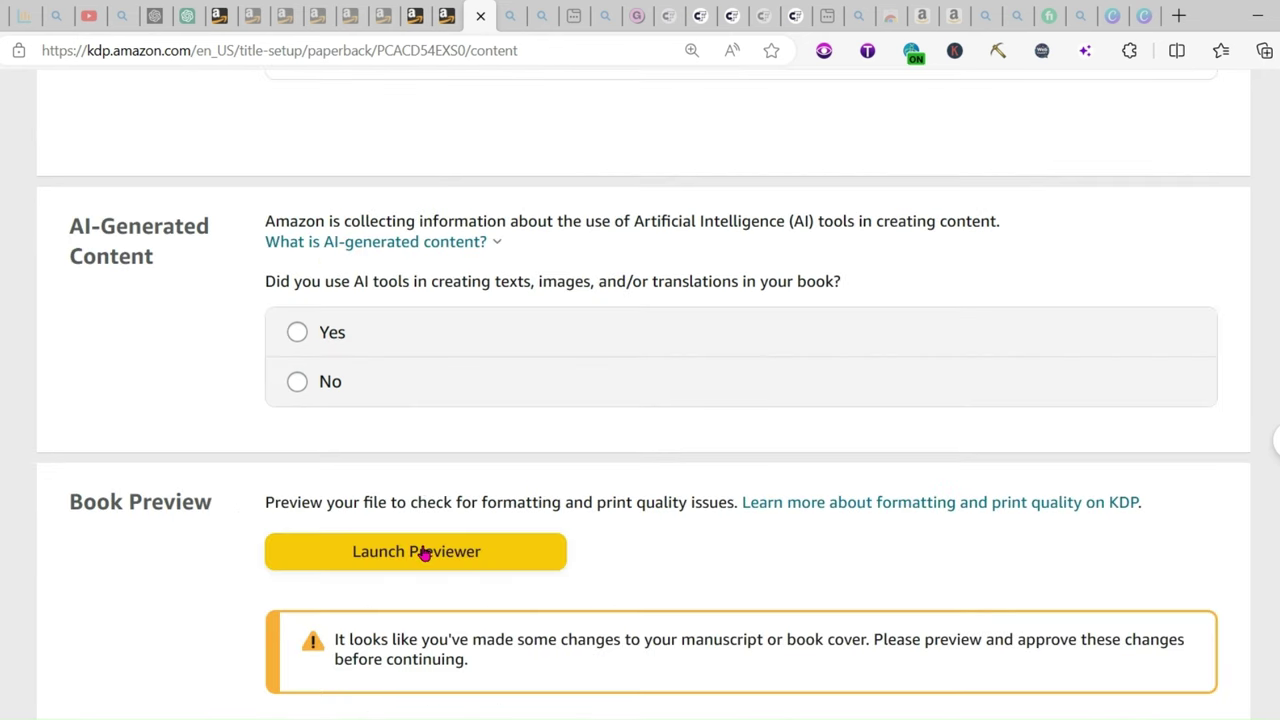
{"action": "left_click", "coordinate": [366, 556]}
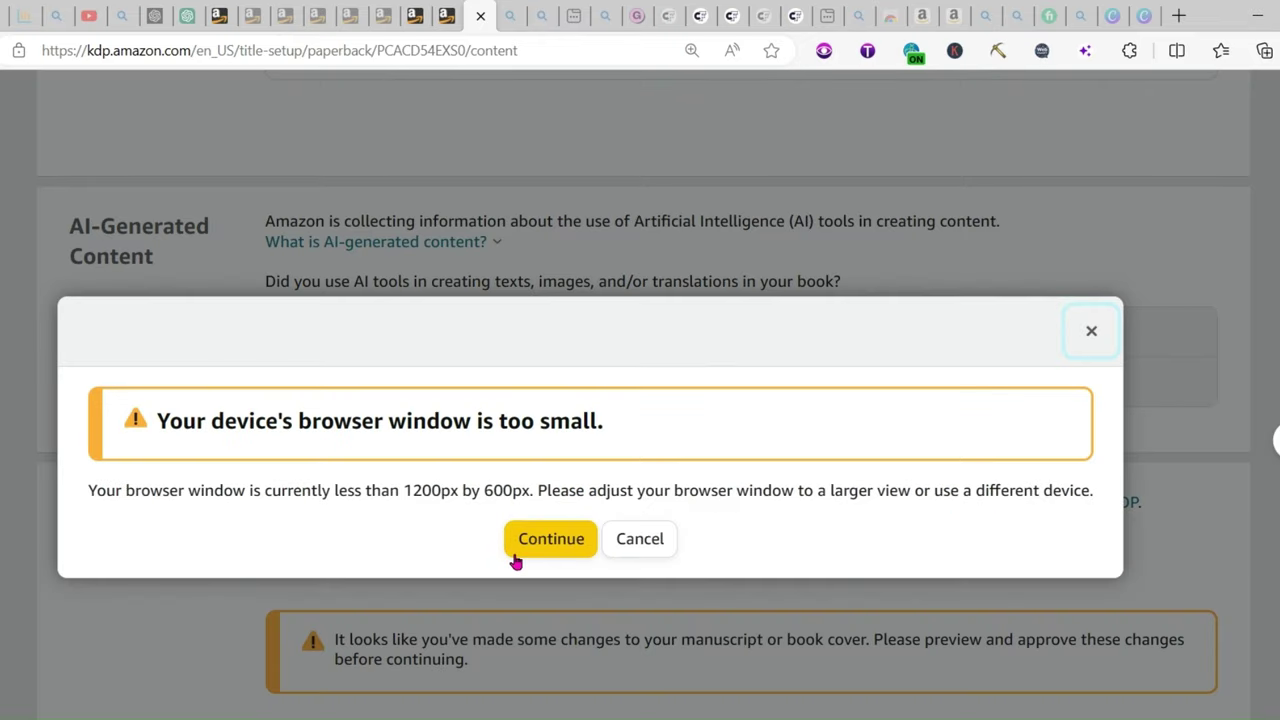
{"action": "left_click", "coordinate": [548, 540]}
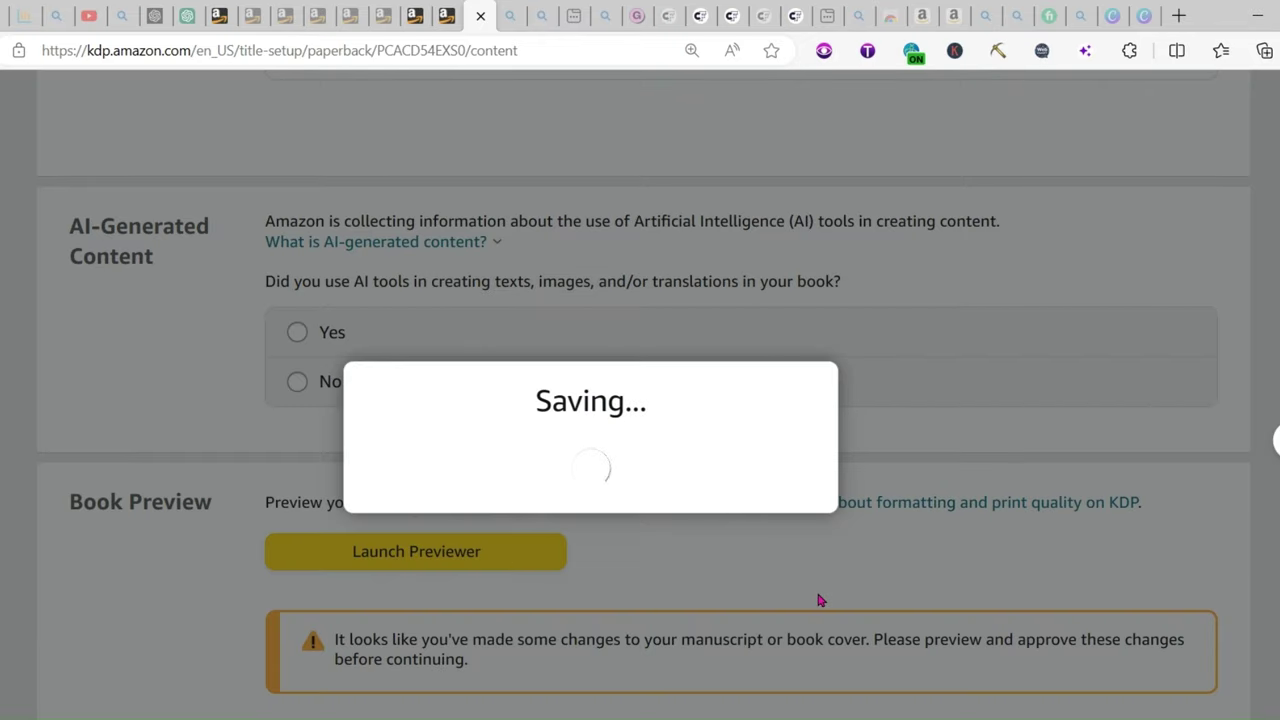